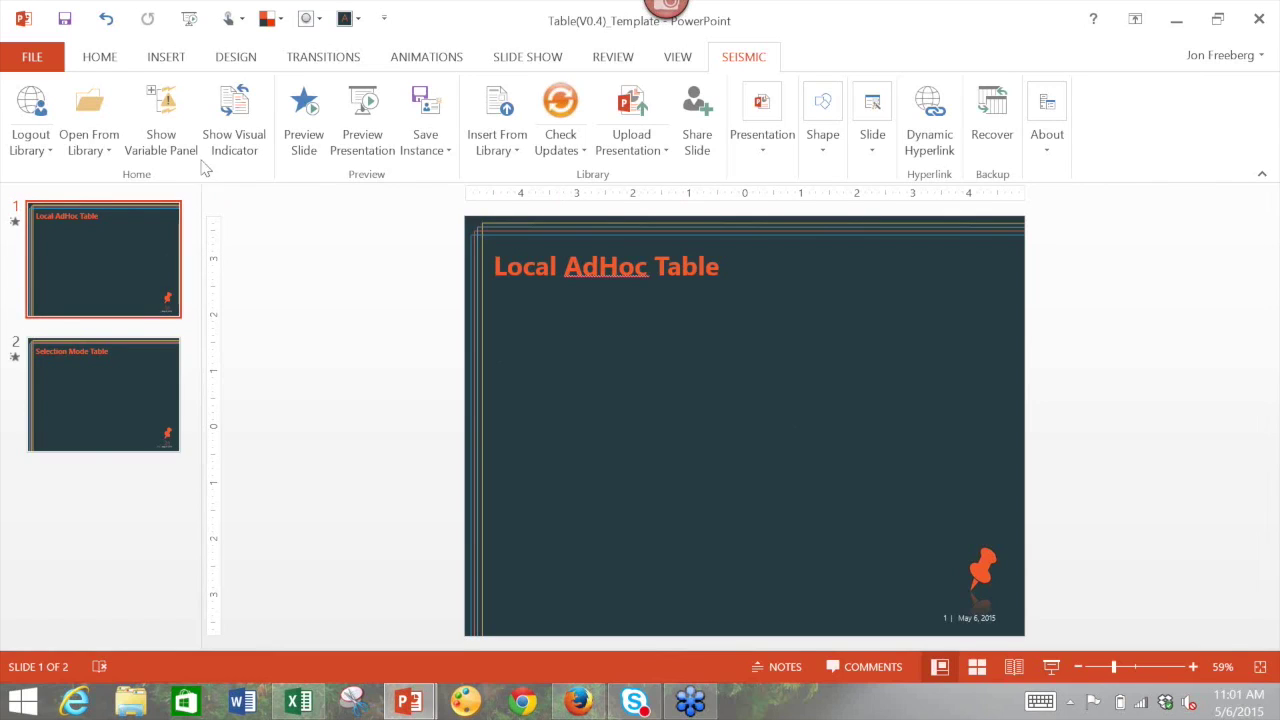
Show the Seismic Variable Panel beside the Local AdHoc Table slide
left_click(166, 118)
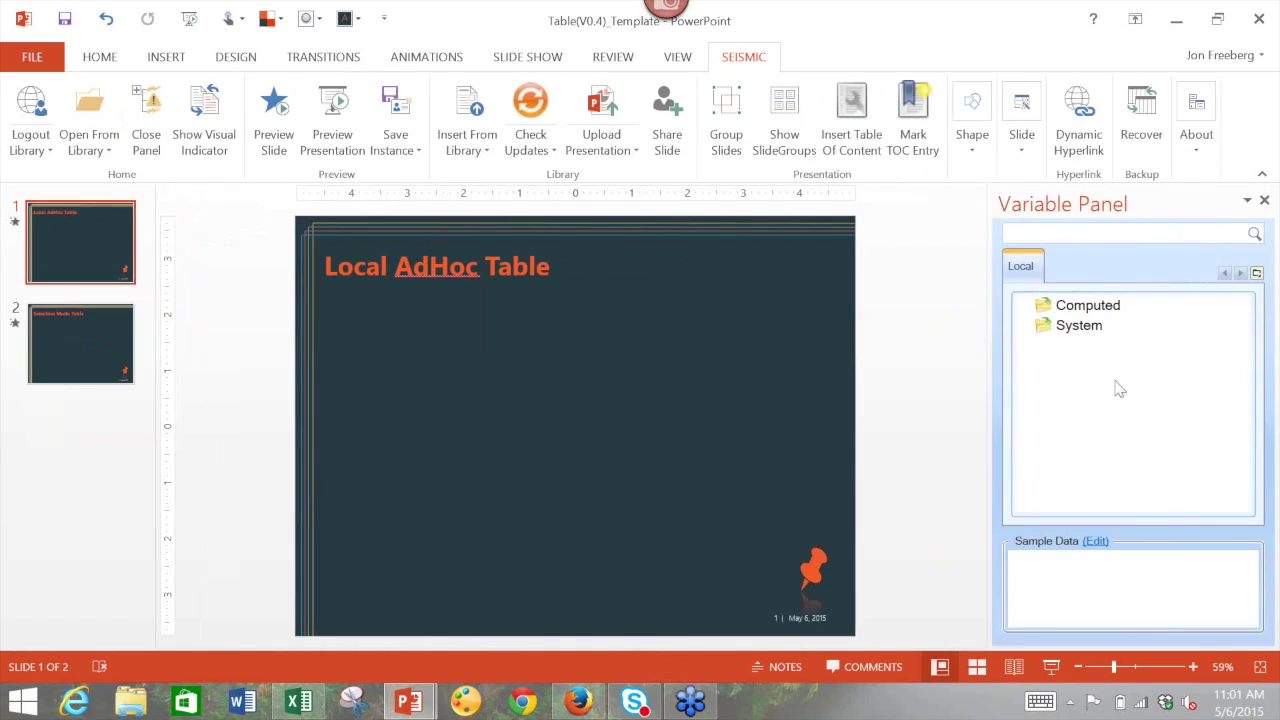
Create a local table variable named LiveFormTable in the Variable Panel and select it
right_click(1119, 389)
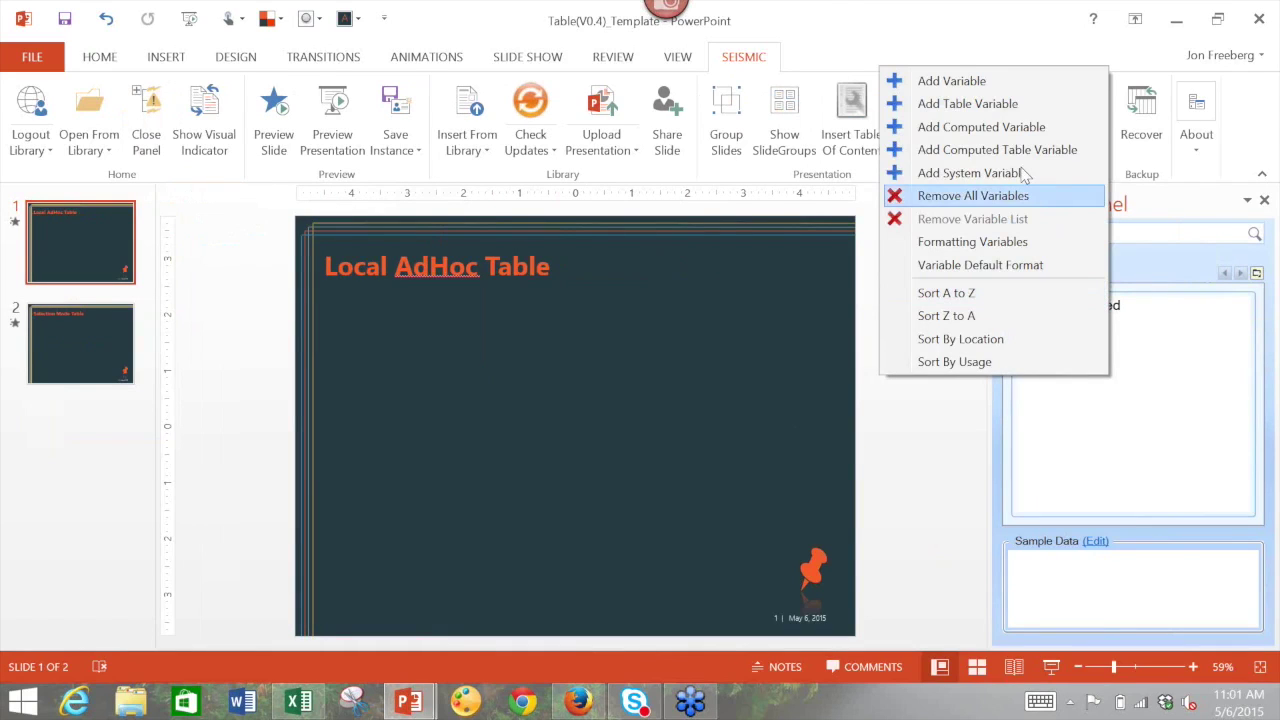
left_click(1006, 105)
type("Li")
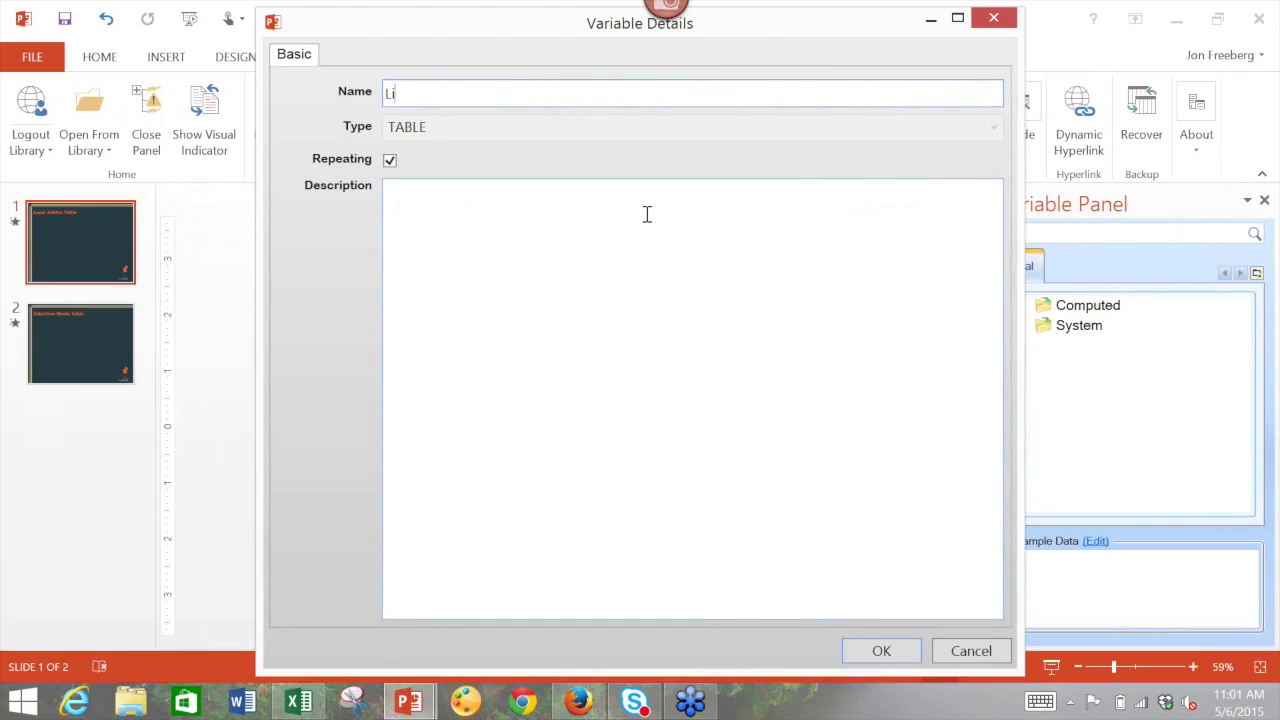
type("veFormTable")
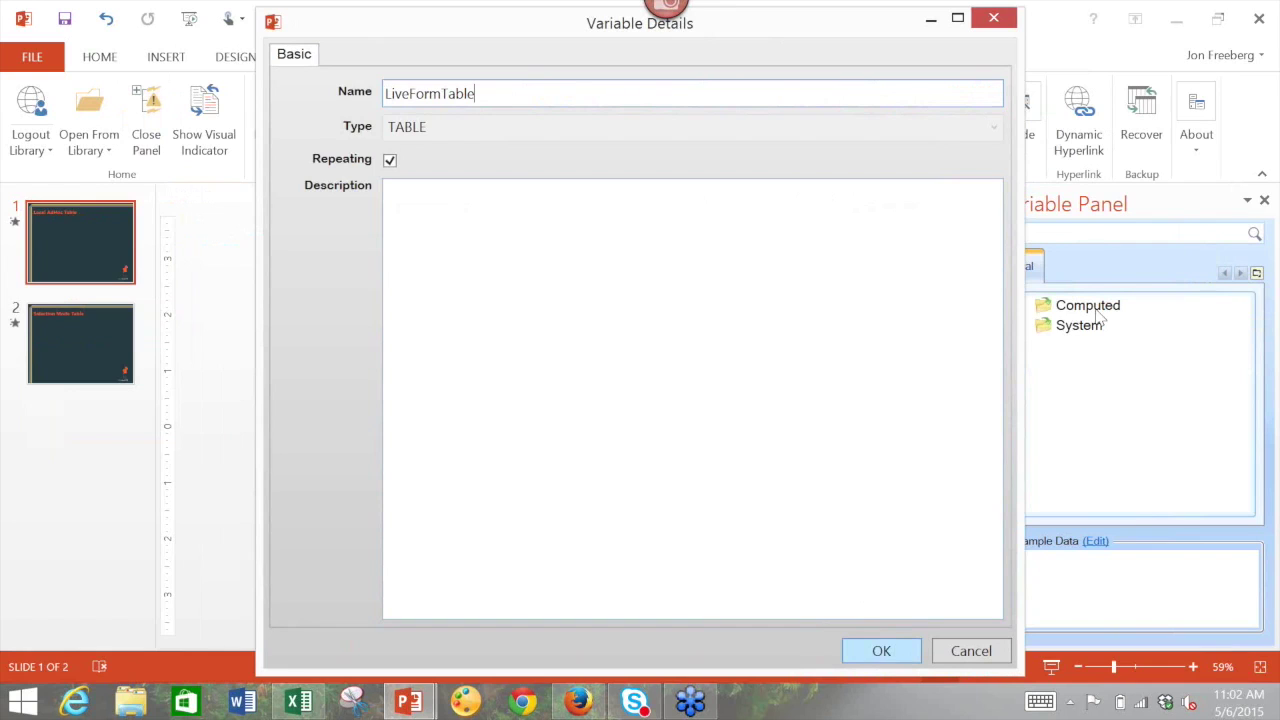
key("Return")
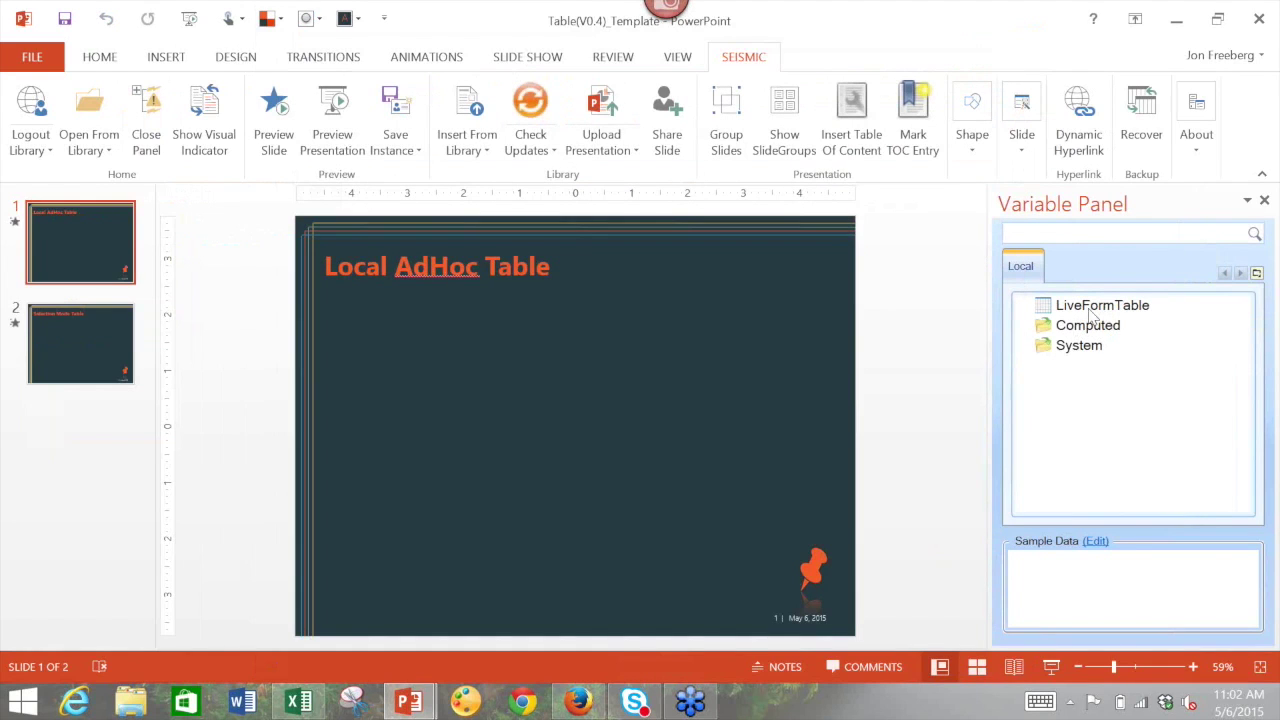
left_click(1105, 310)
Add a child column Values of type STRING under LiveFormTable (AD_HOC:LiveFormTable.Values)
right_click(1120, 312)
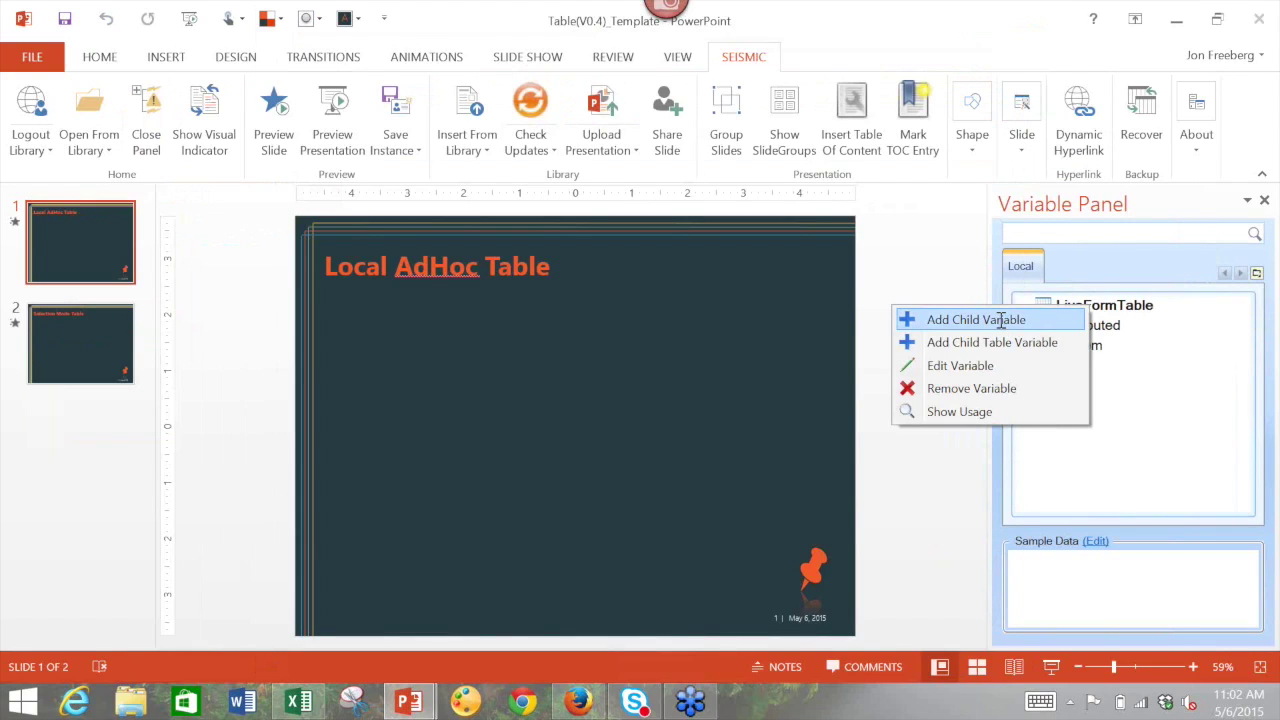
left_click(1000, 322)
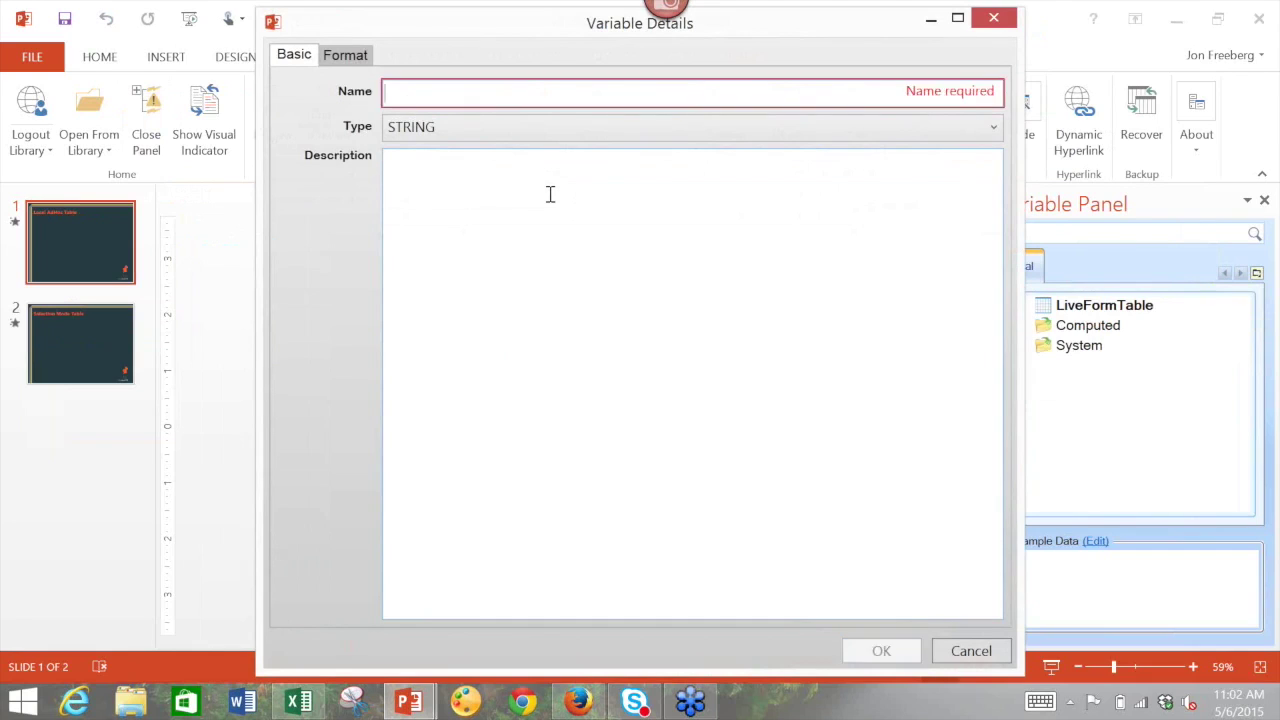
type("Values")
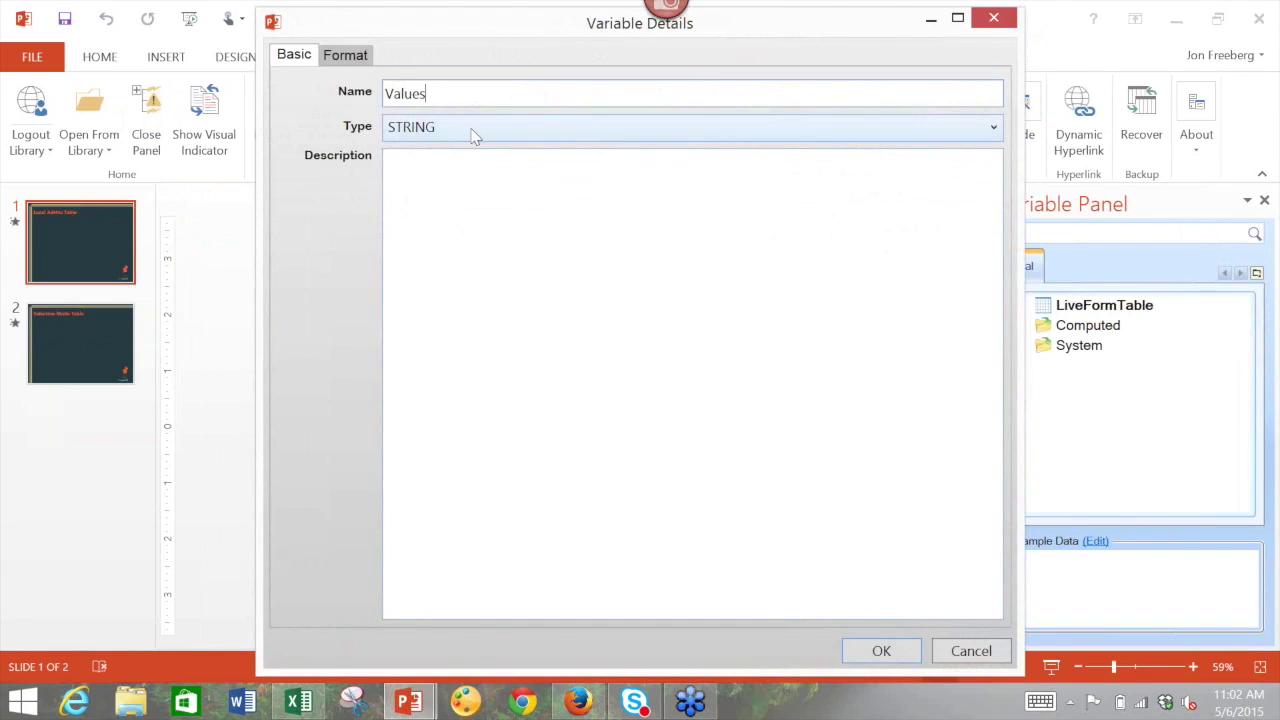
left_click(474, 130)
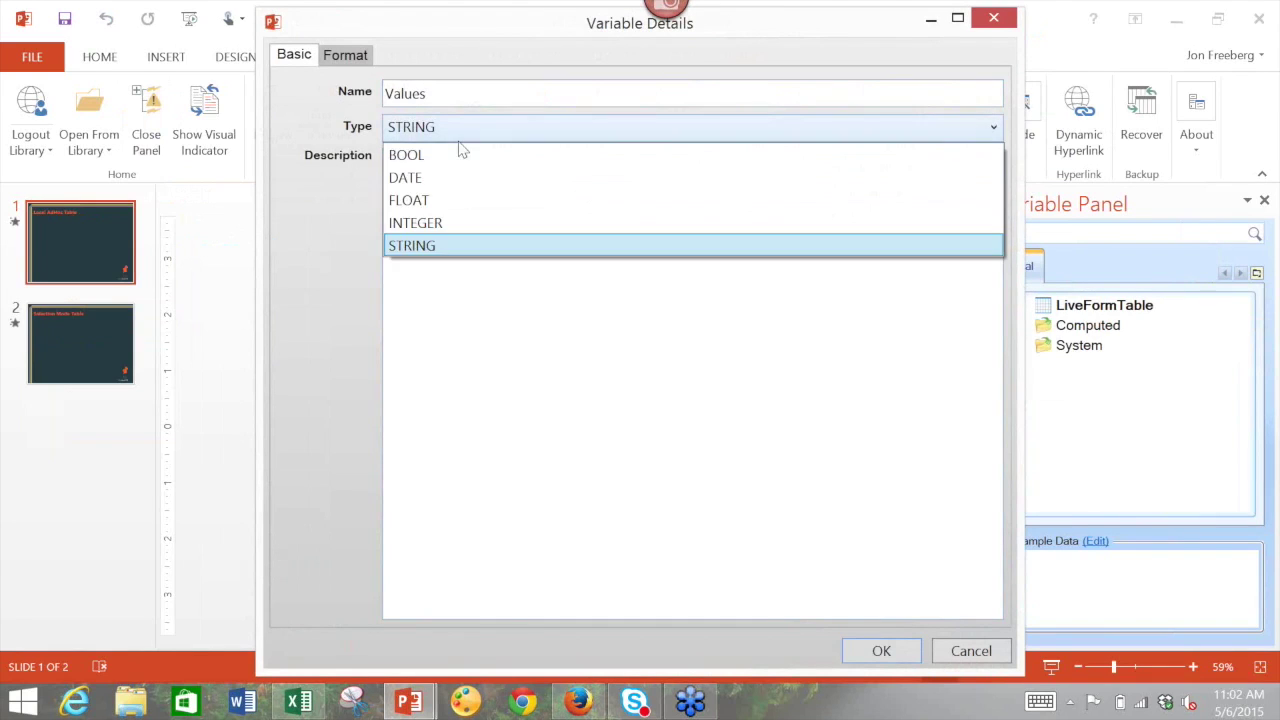
left_click(428, 254)
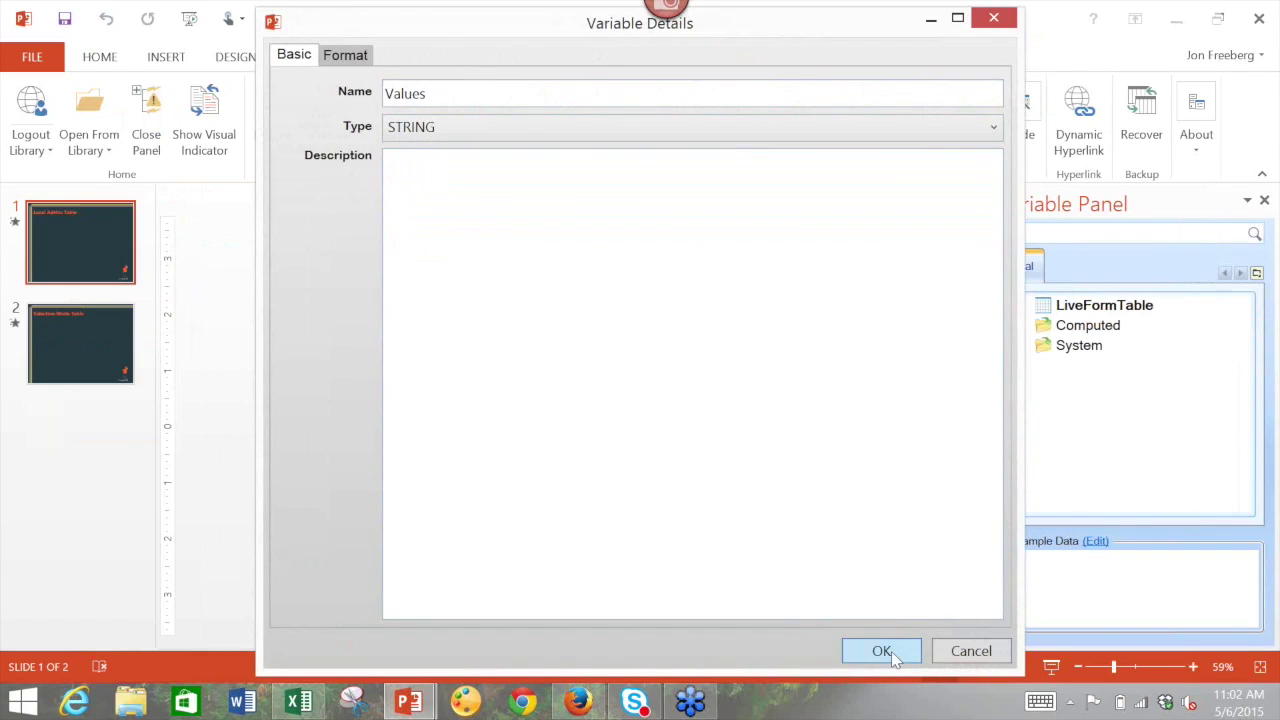
left_click(891, 651)
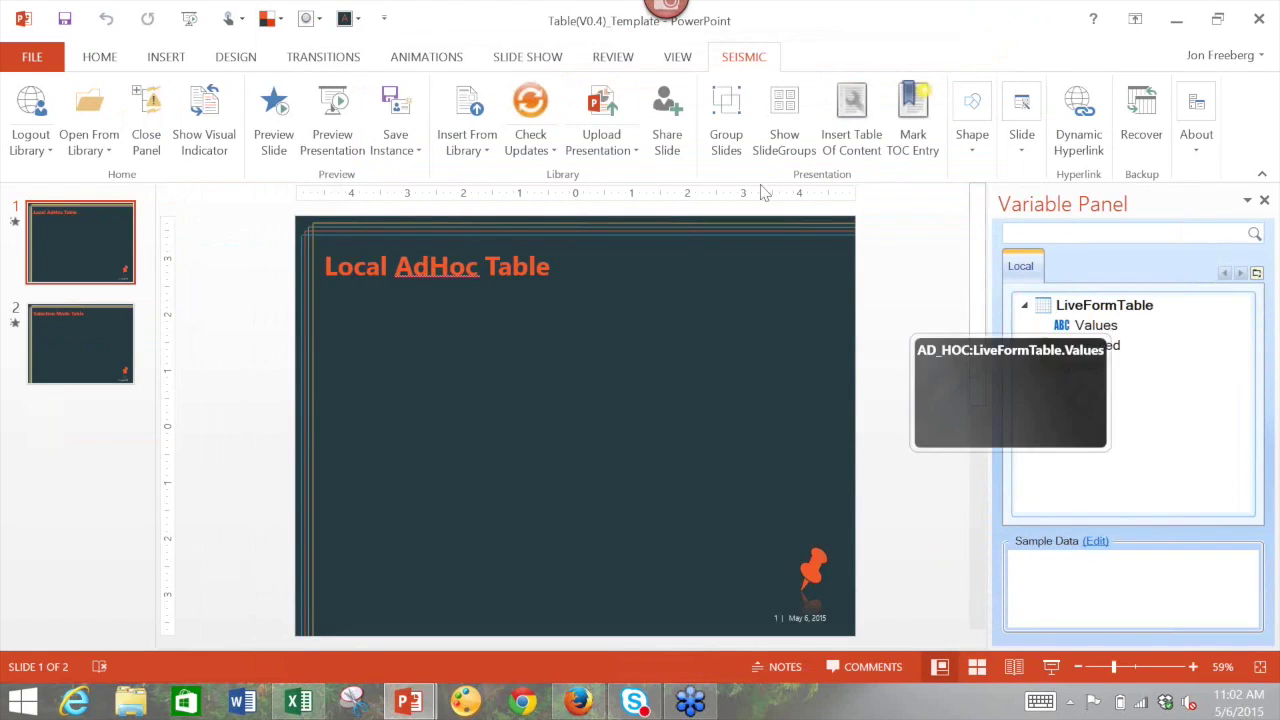
Upload the deck under the name Table as its new version 0.5
left_click(604, 104)
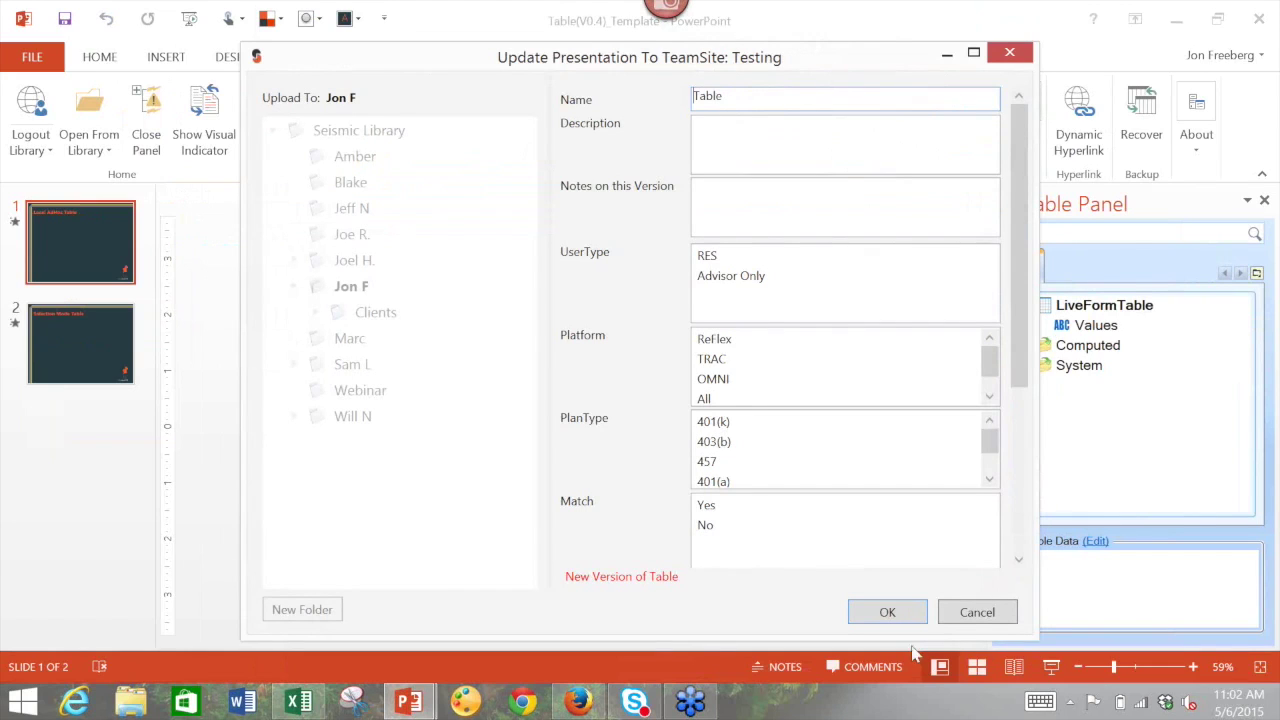
left_click(750, 97)
type("Exam")
key("BackSpace")
key("BackSpace")
key("BackSpace")
key("BackSpace")
key("Return")
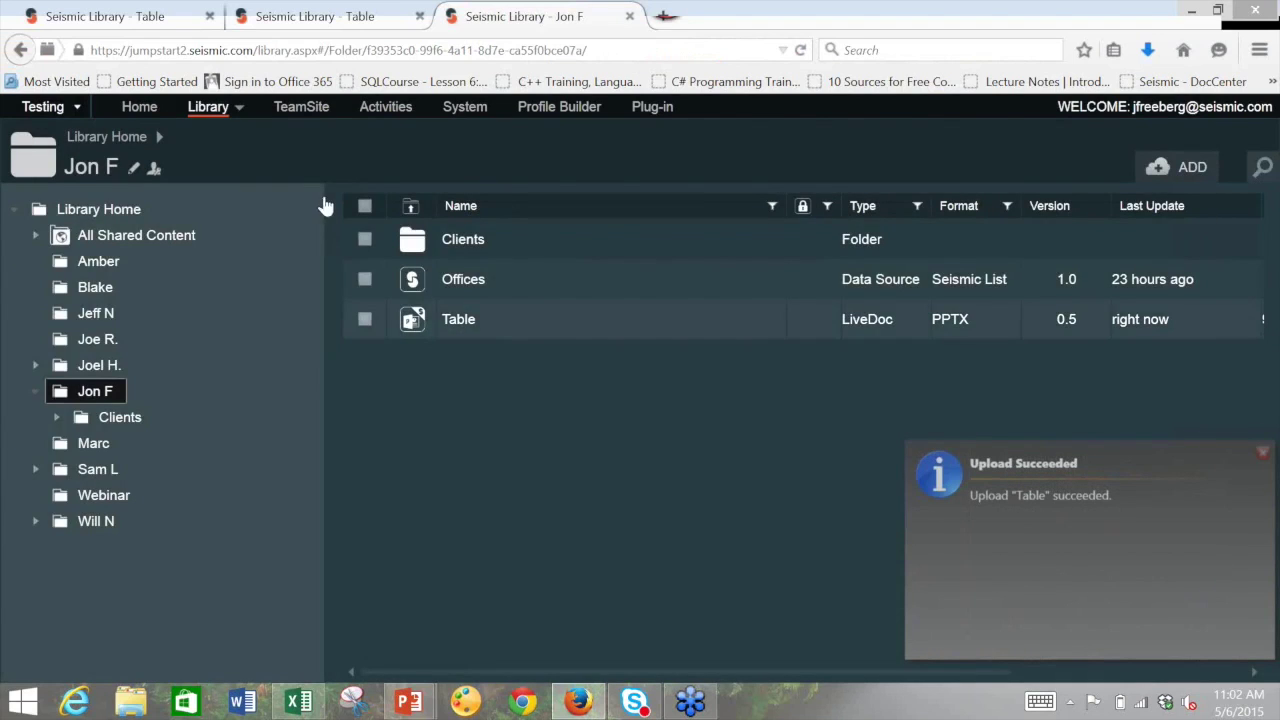
Open the Table LiveDoc's form in edit mode and remove the old widgets
left_click(462, 325)
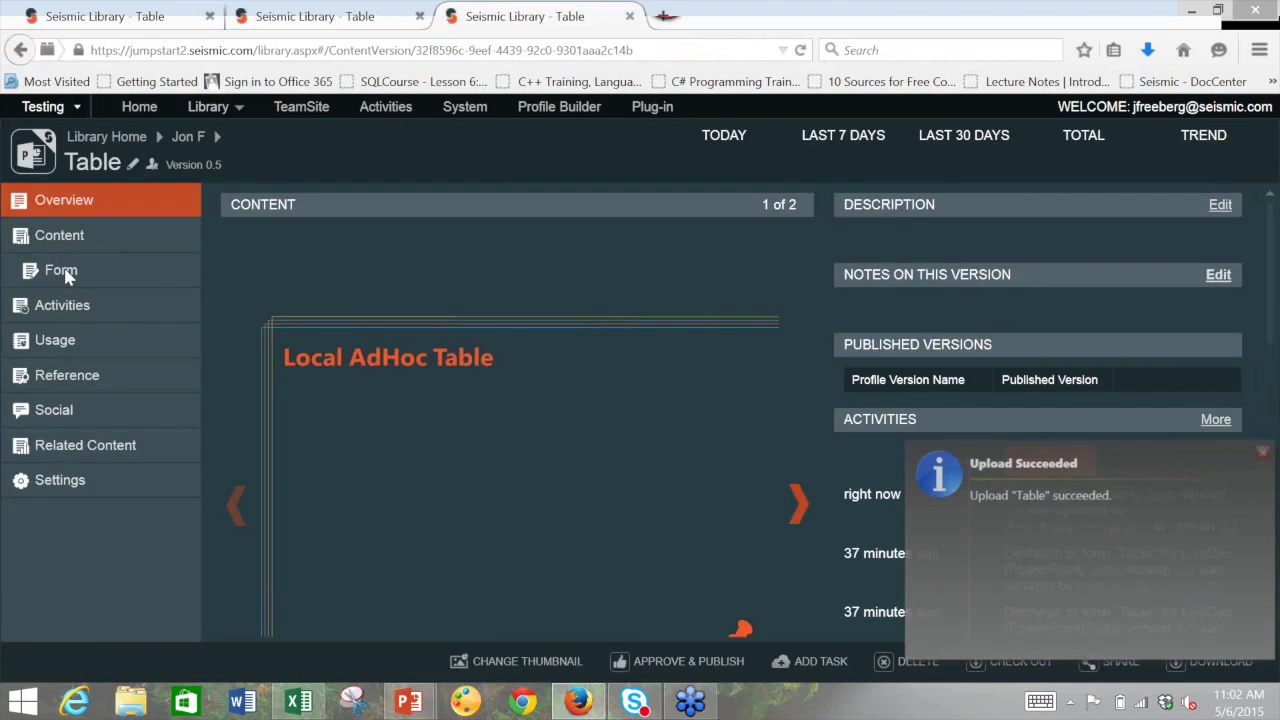
left_click(63, 272)
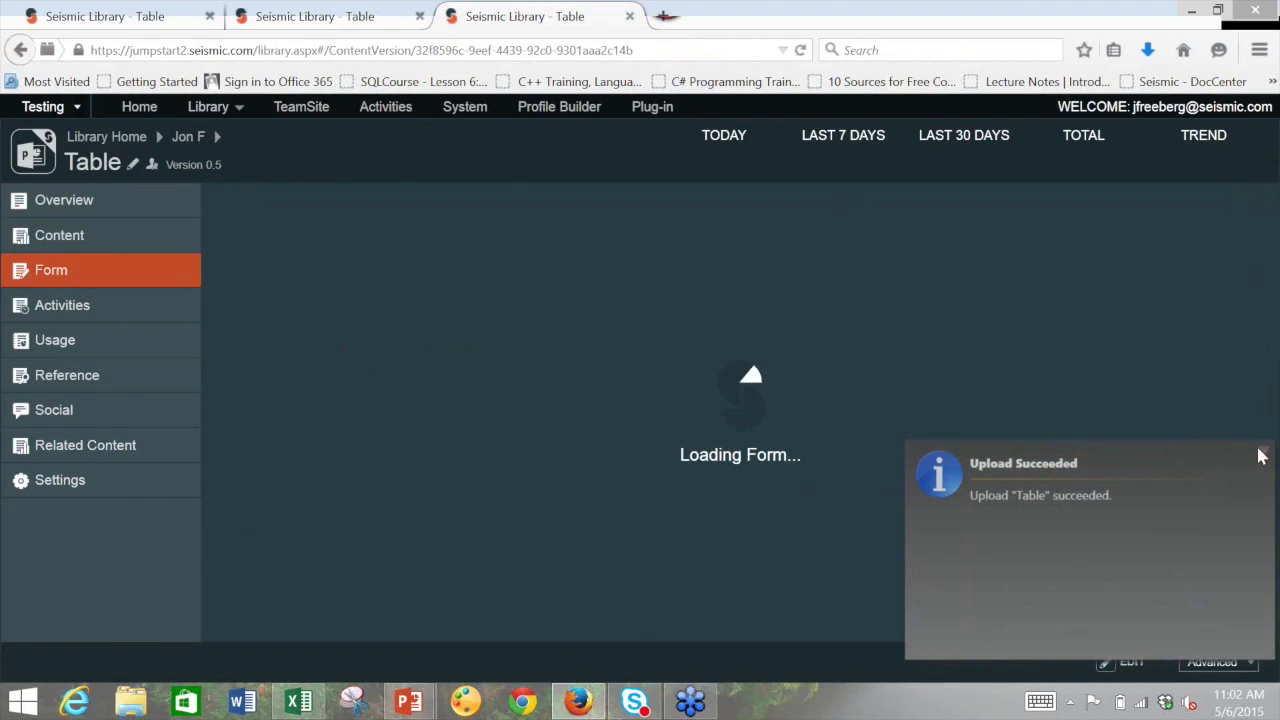
left_click(1262, 455)
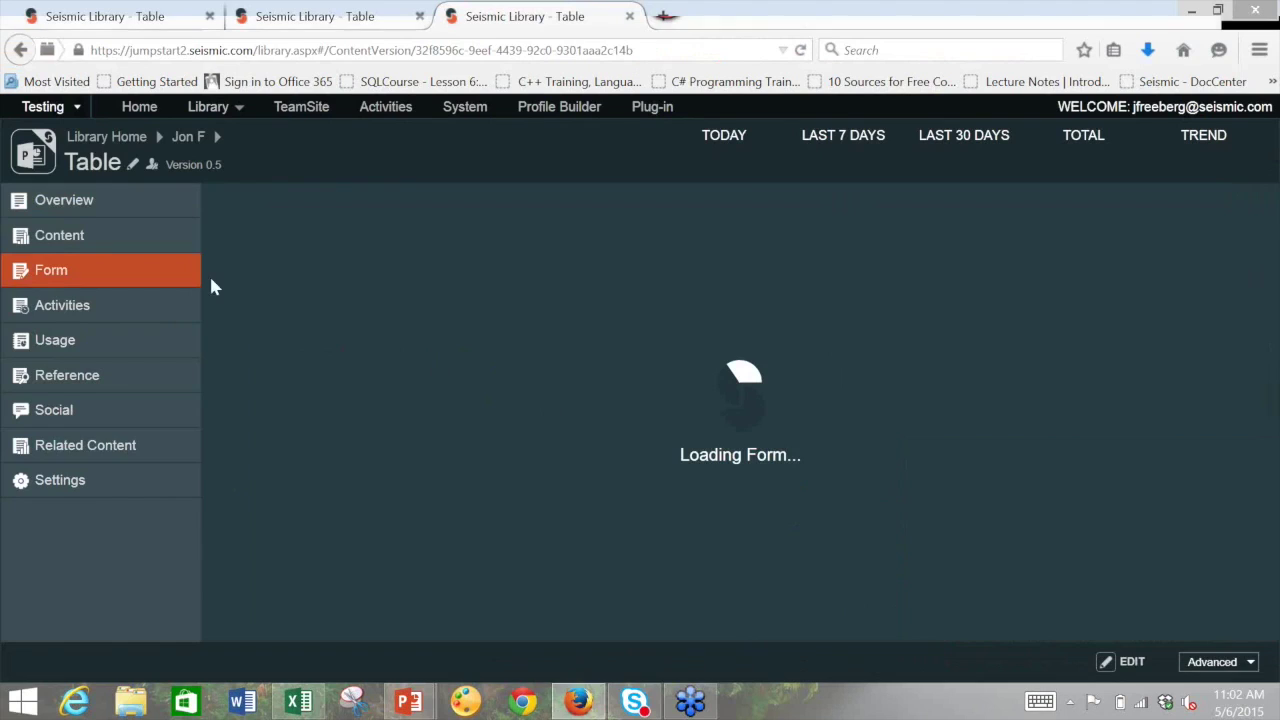
left_click(1131, 662)
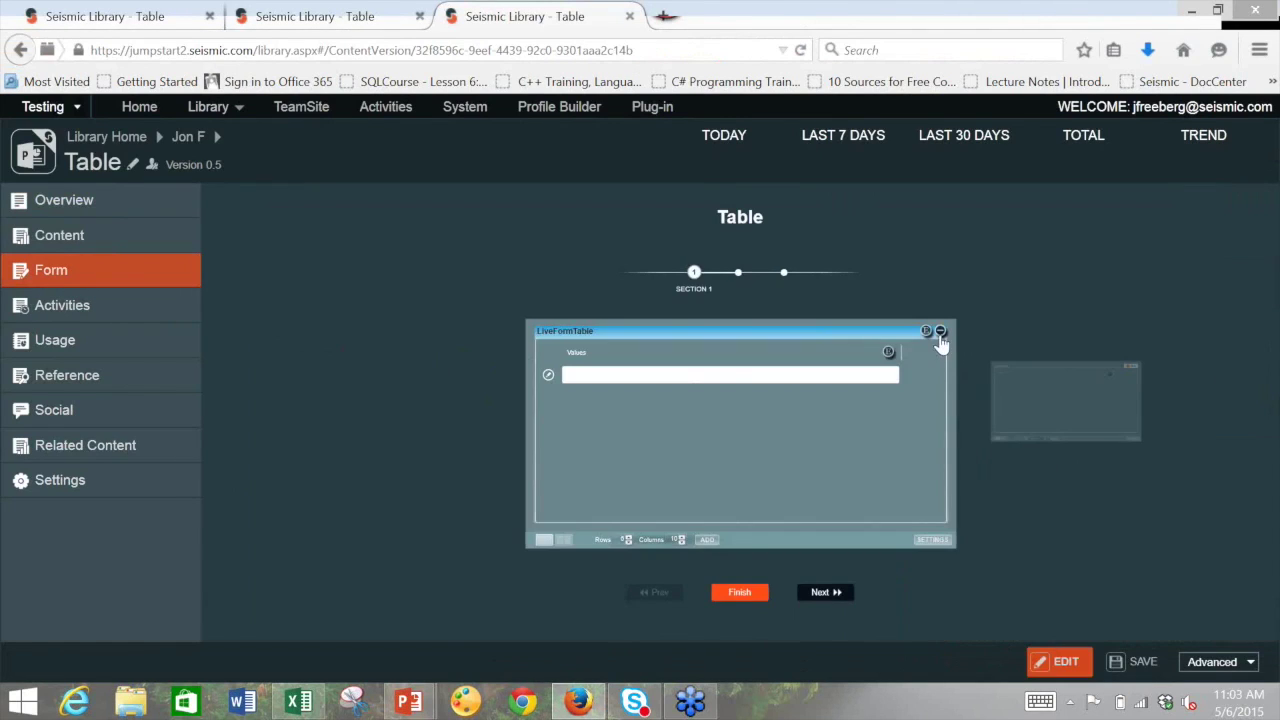
left_click(942, 333)
left_click(1060, 388)
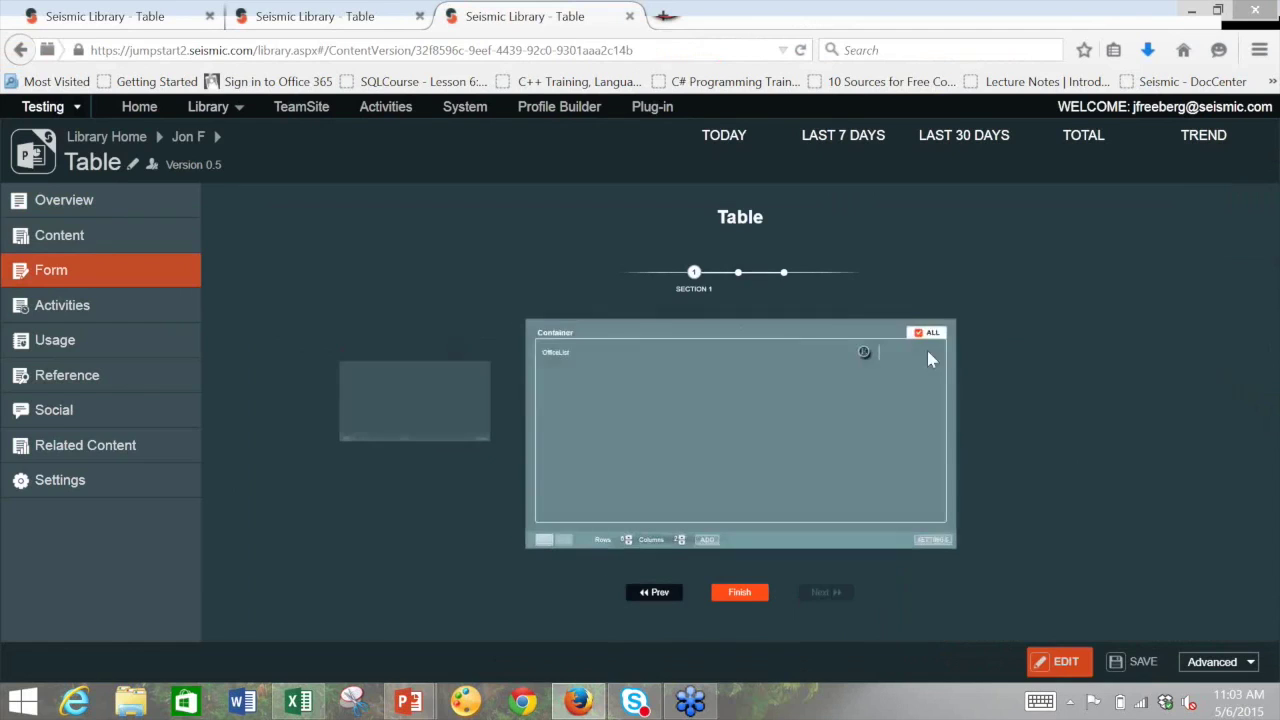
left_click(943, 334)
left_click(474, 388)
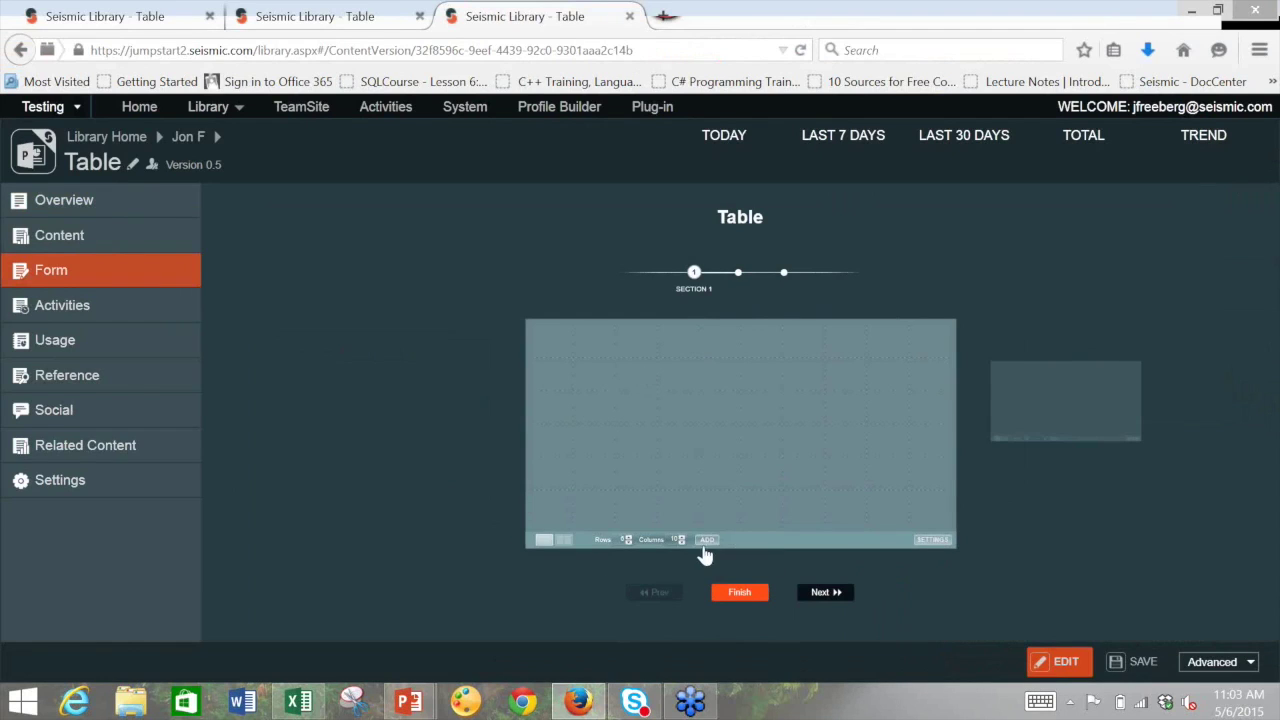
Add the LiveFormTable local variable to the empty widget and save the form
left_click(593, 396)
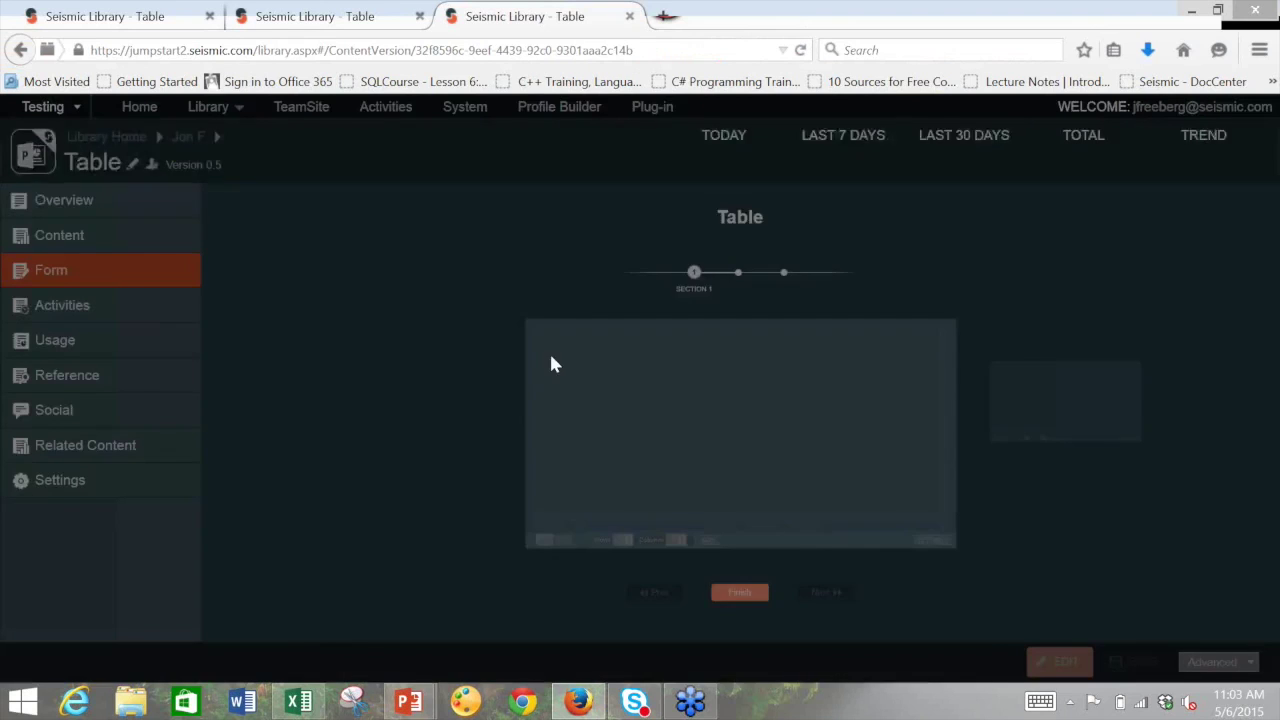
left_click(321, 164)
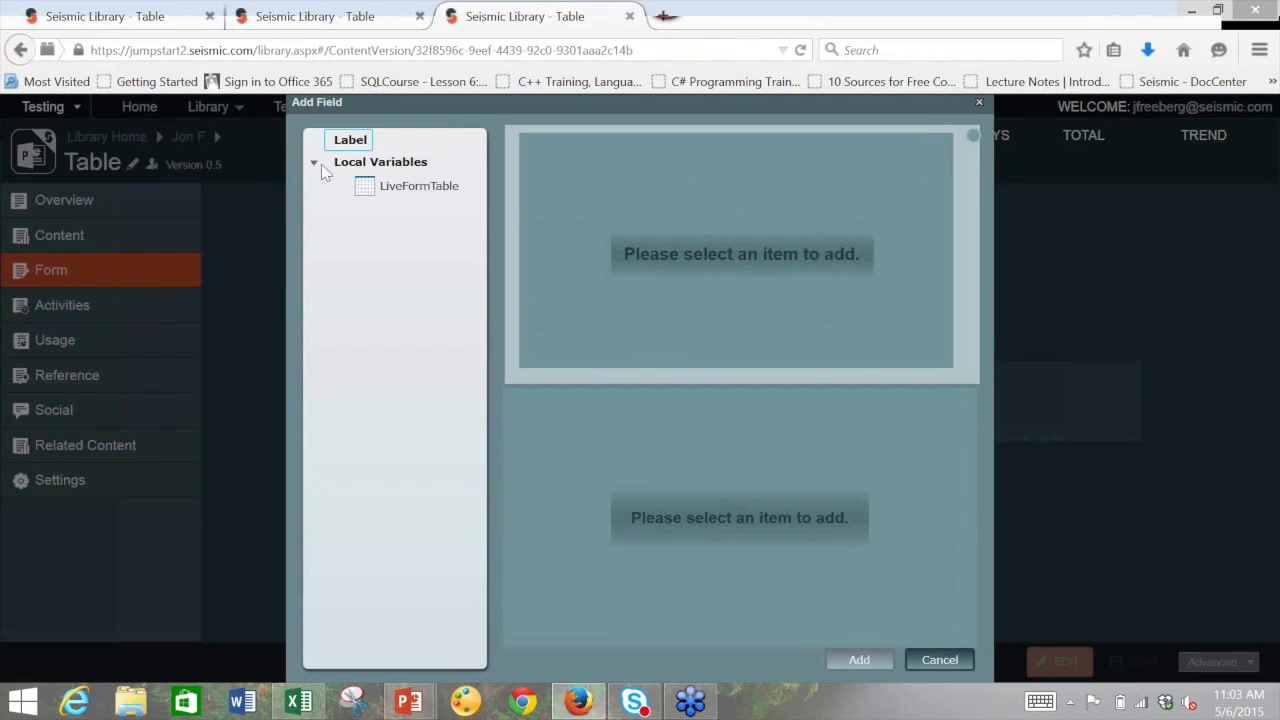
left_click(402, 195)
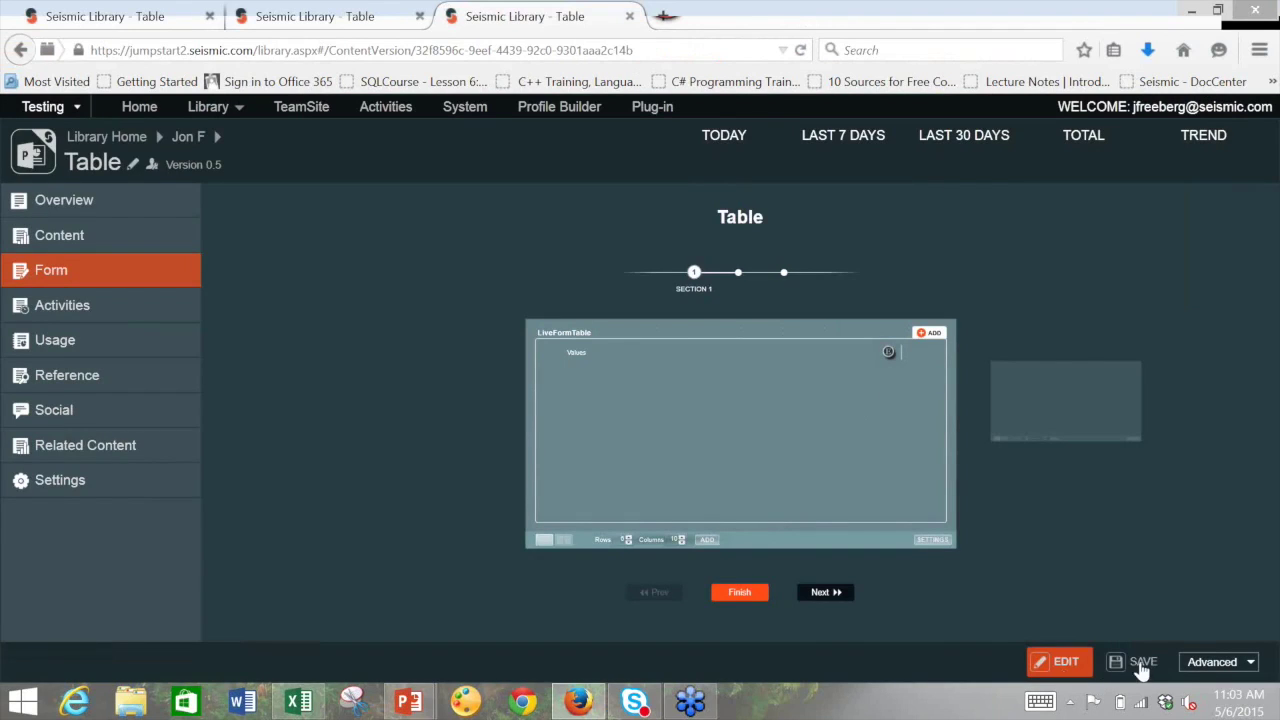
left_click(1141, 664)
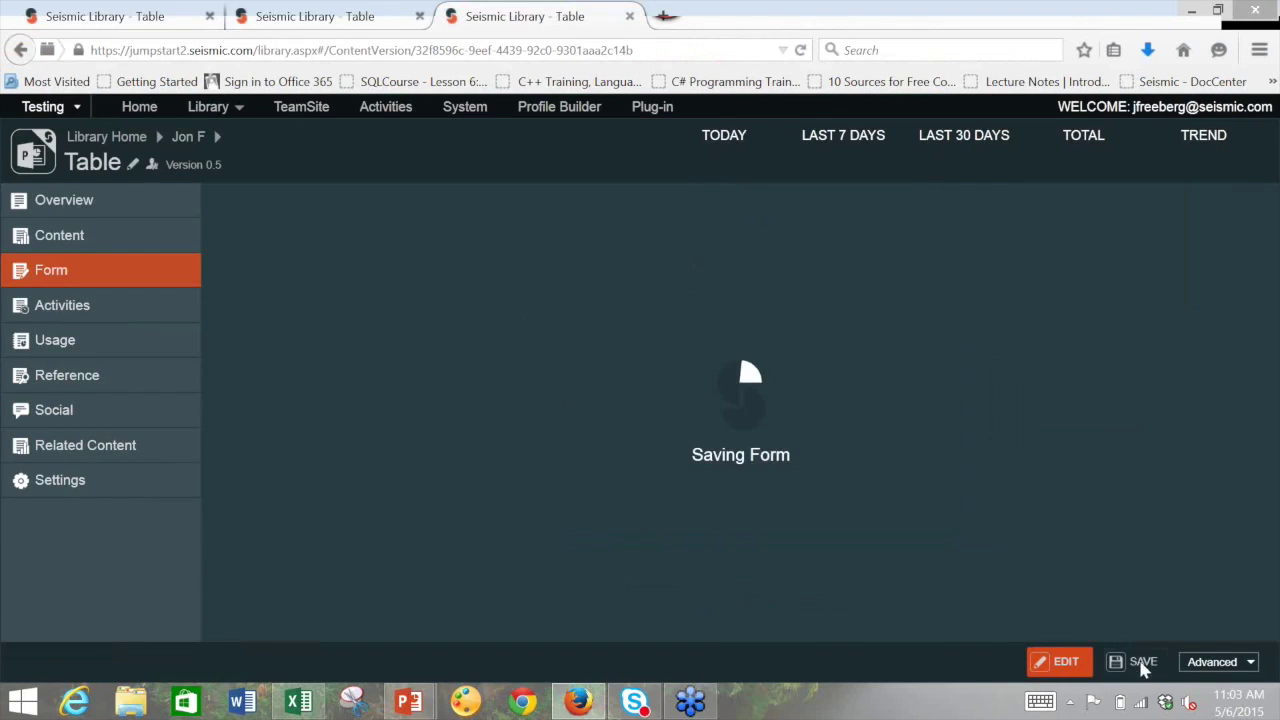
left_click(88, 201)
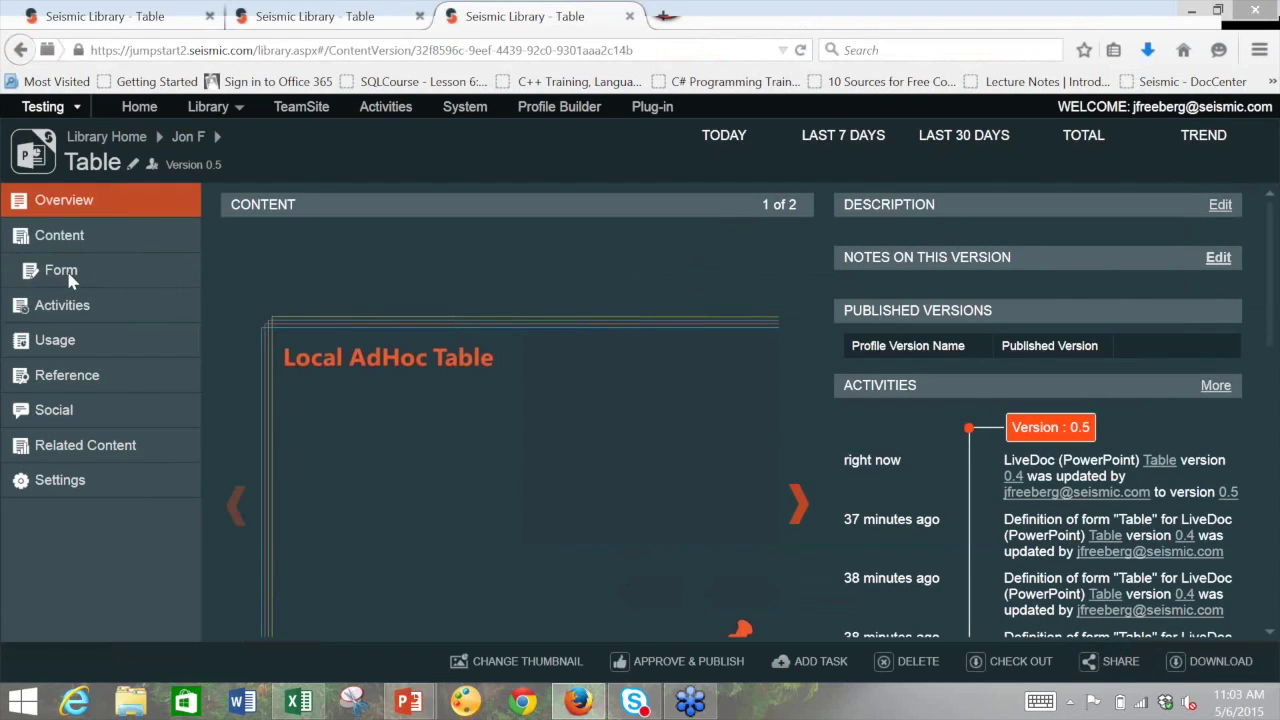
Fill the LiveFormTable rows with Value 1, Value2 and Value 3
left_click(62, 271)
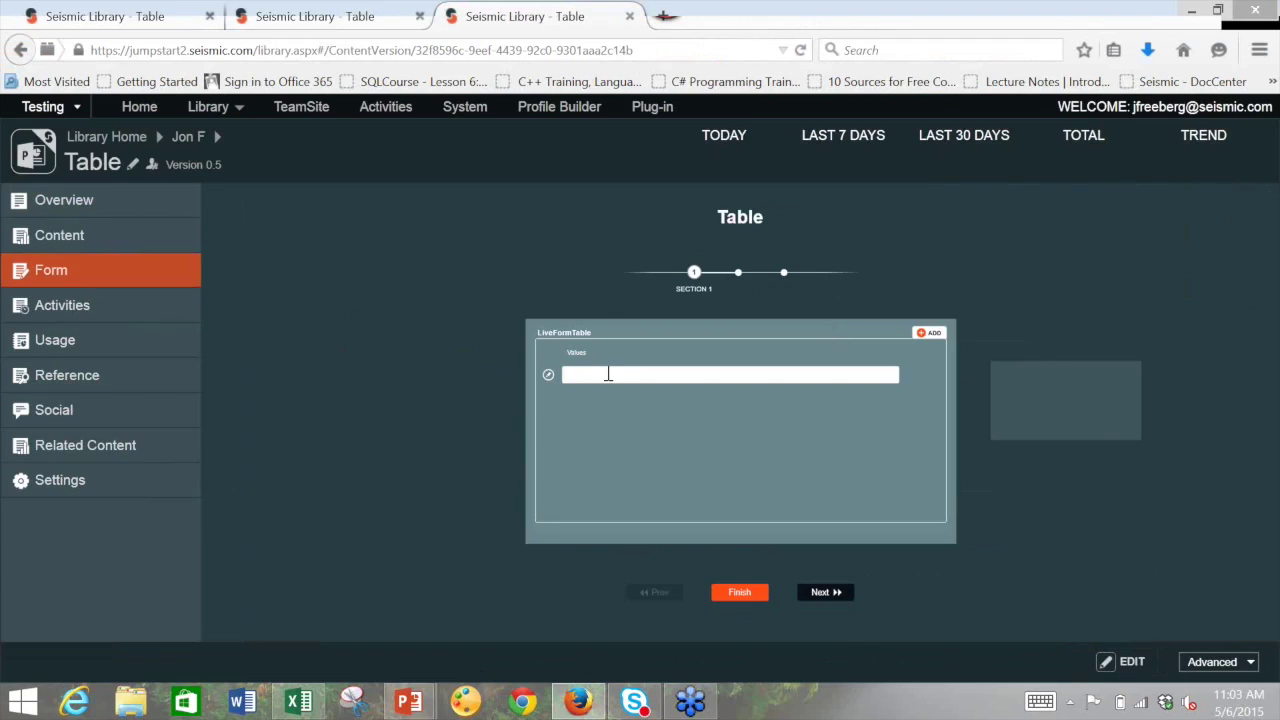
left_click(708, 373)
type("Value 1")
left_click(934, 334)
left_click(934, 334)
left_click(934, 334)
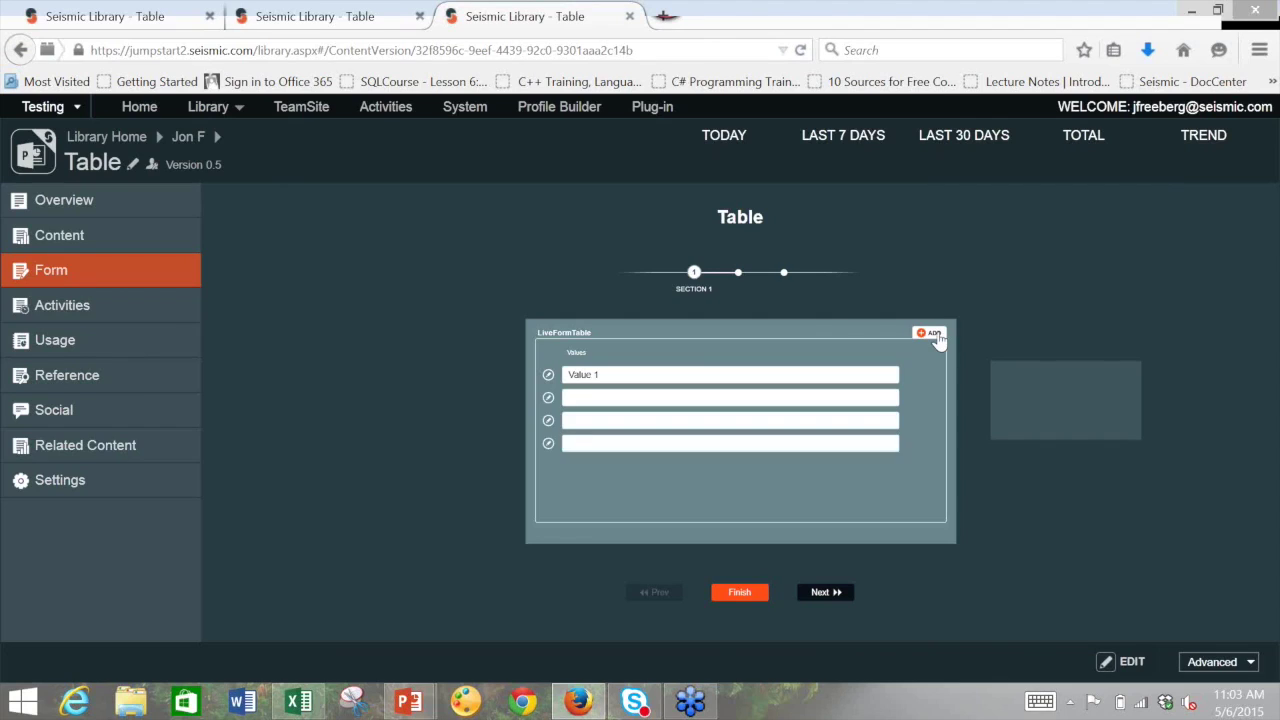
left_click(934, 334)
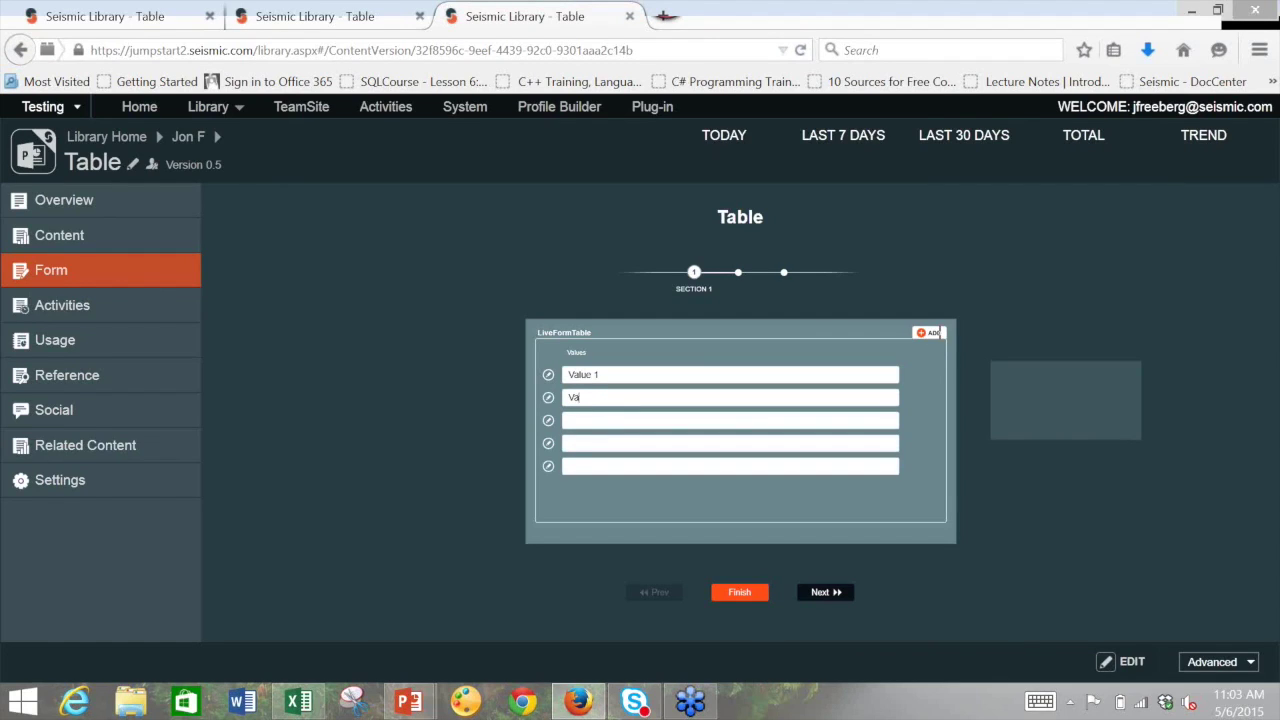
type("lue2")
type("Value 3")
Delete the Value 3 row, move Value2 to the top and Value 1 down
left_click(550, 425)
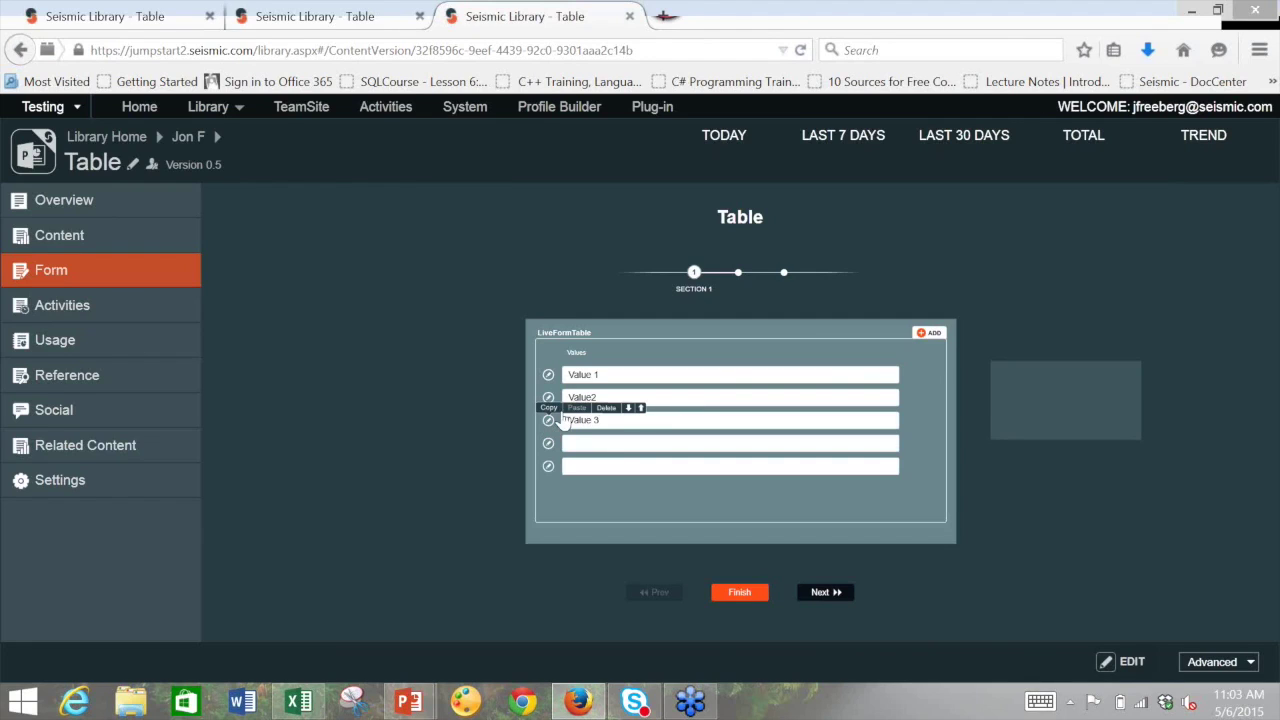
left_click(608, 408)
left_click(550, 399)
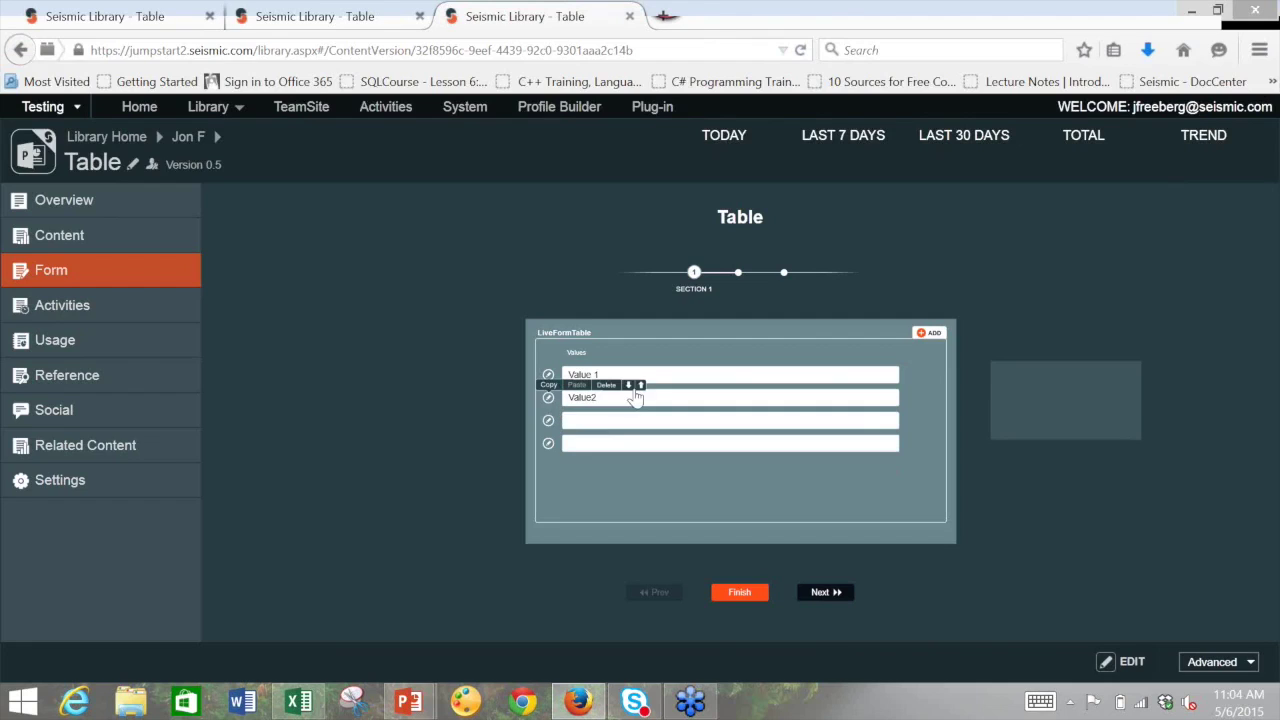
left_click(640, 388)
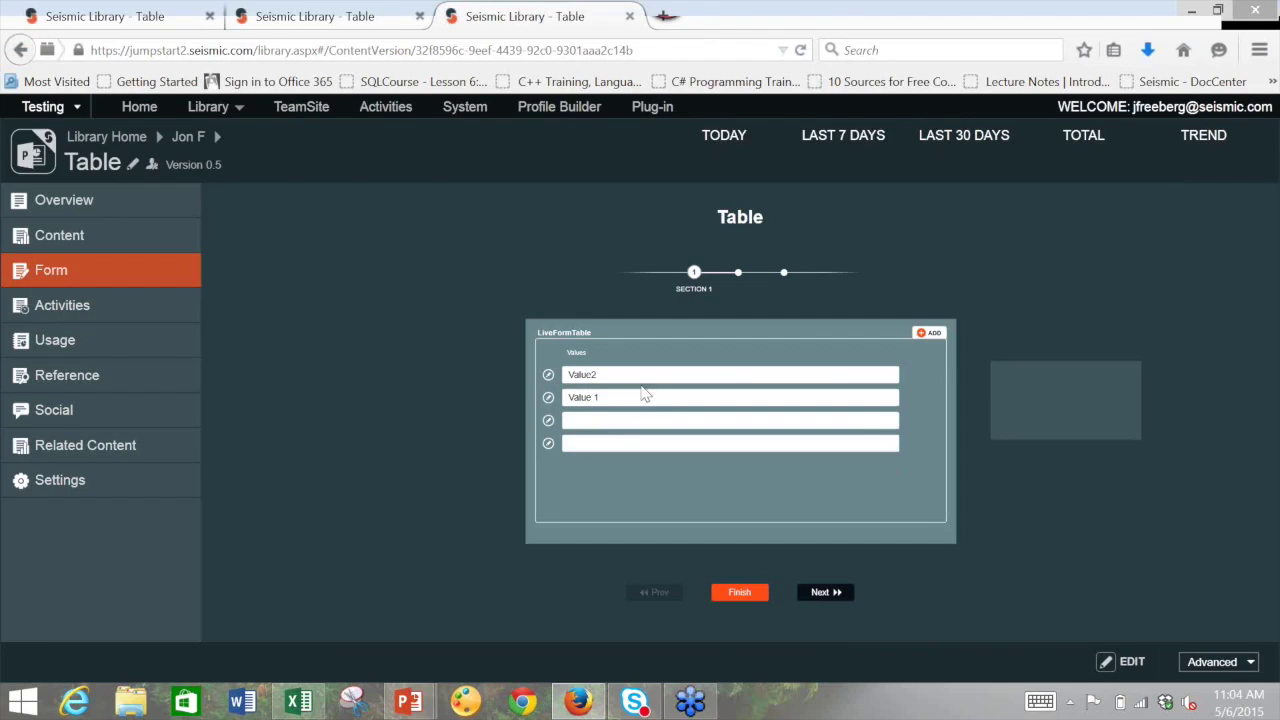
left_click(548, 399)
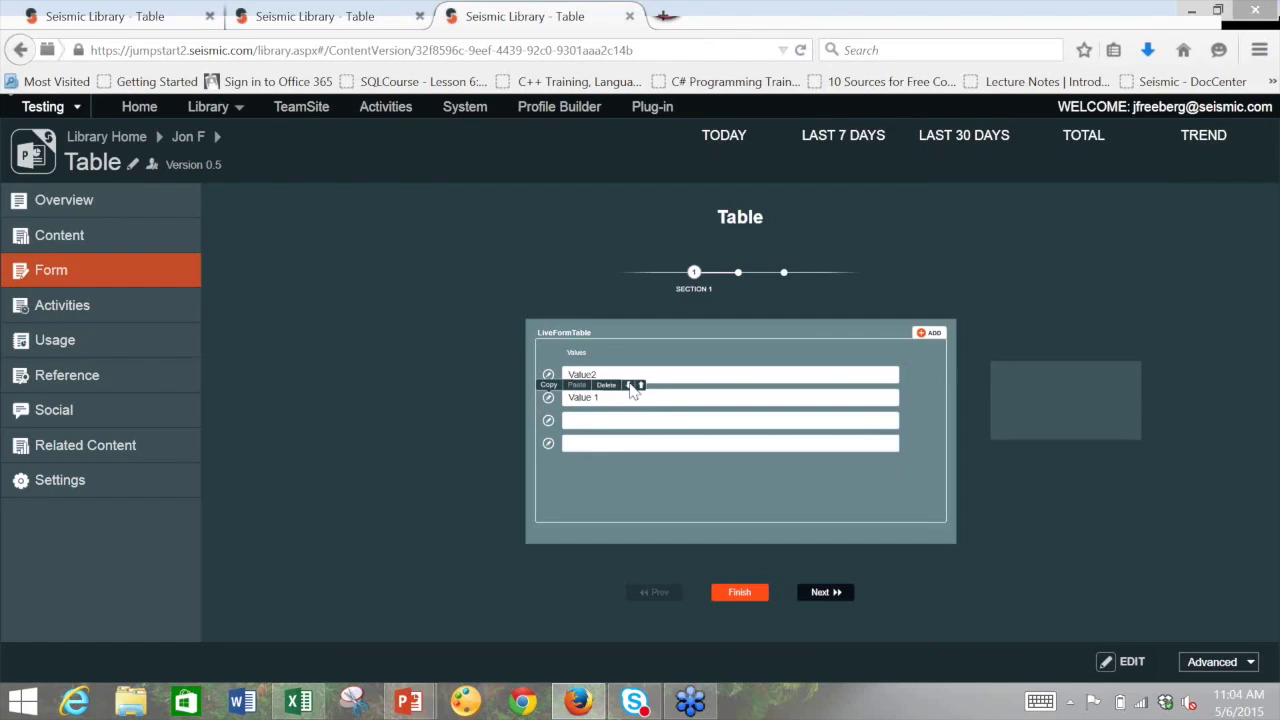
left_click(629, 385)
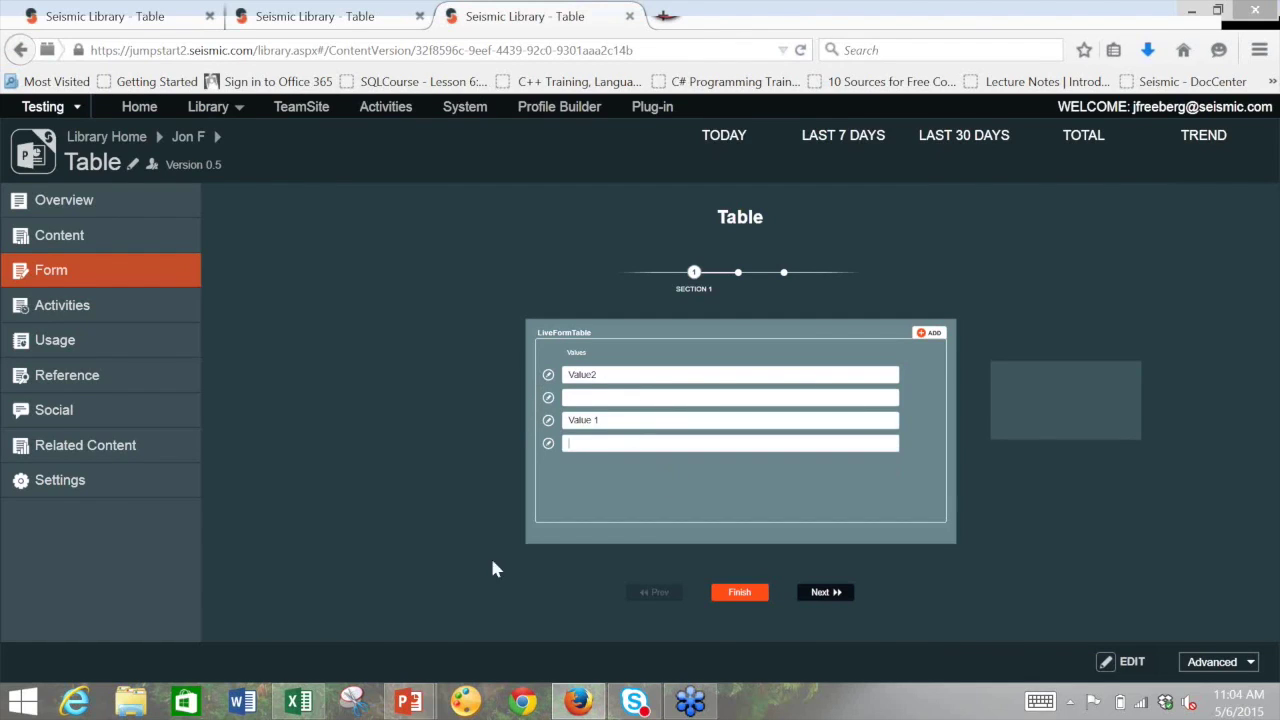
Start a dynamic table named TestValues on slide 1 using LiveFormTable as its data
mouse_move(408, 706)
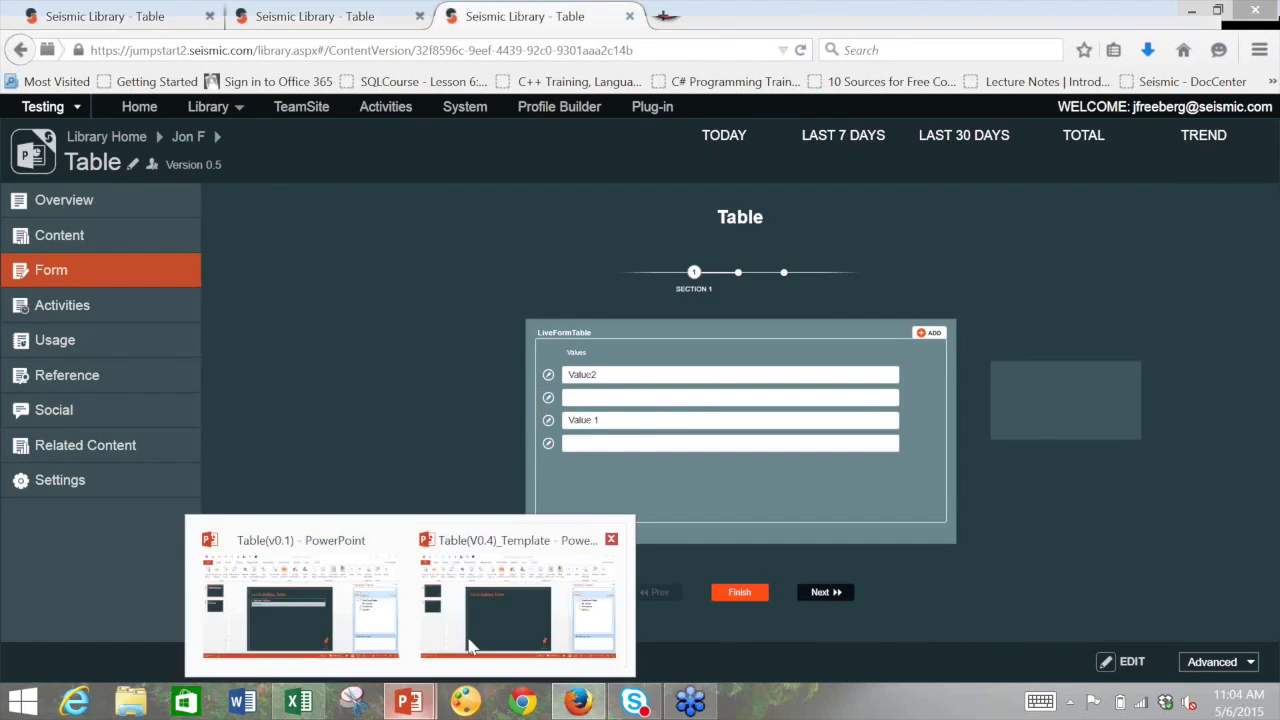
left_click(493, 618)
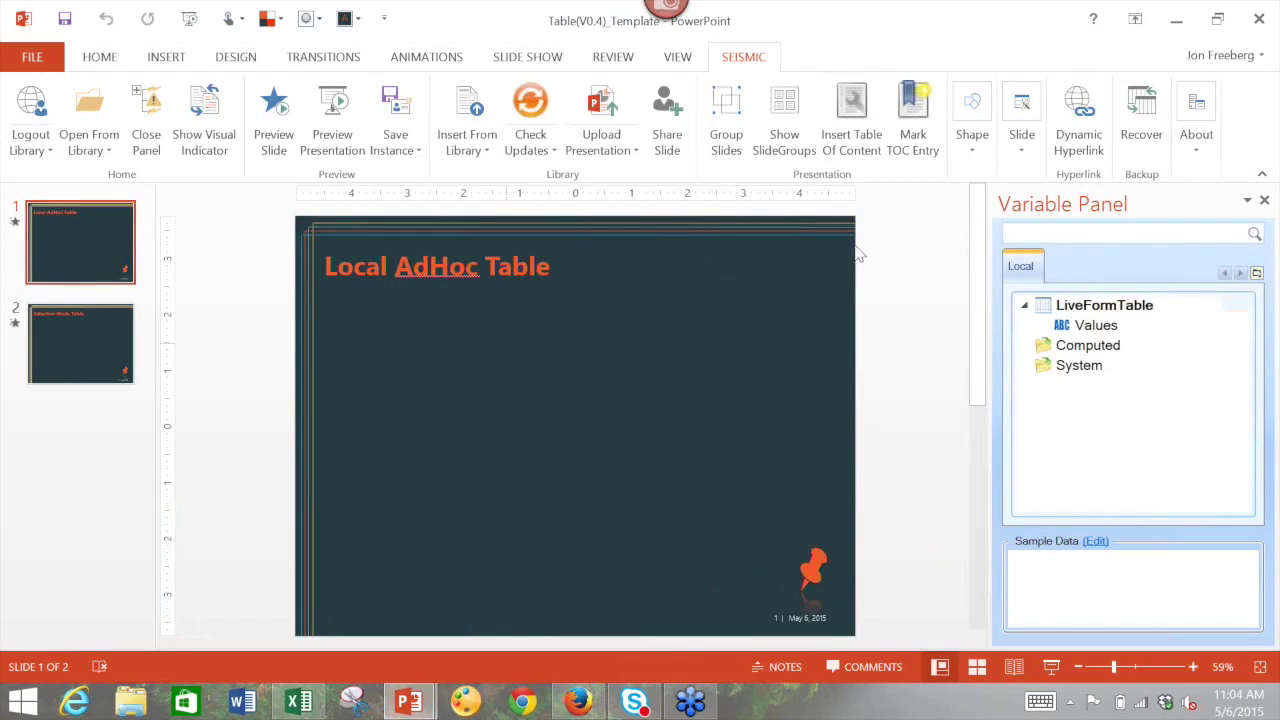
left_click(1028, 268)
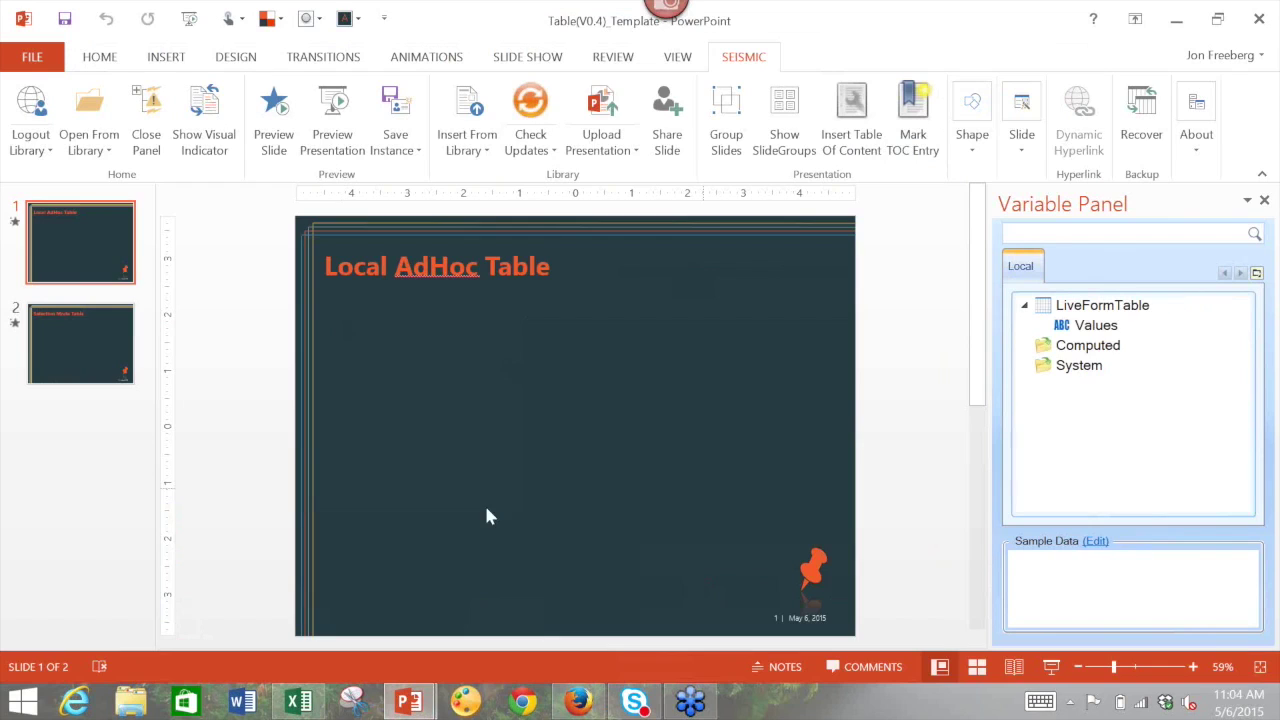
left_click_drag(1100, 306, 980, 171)
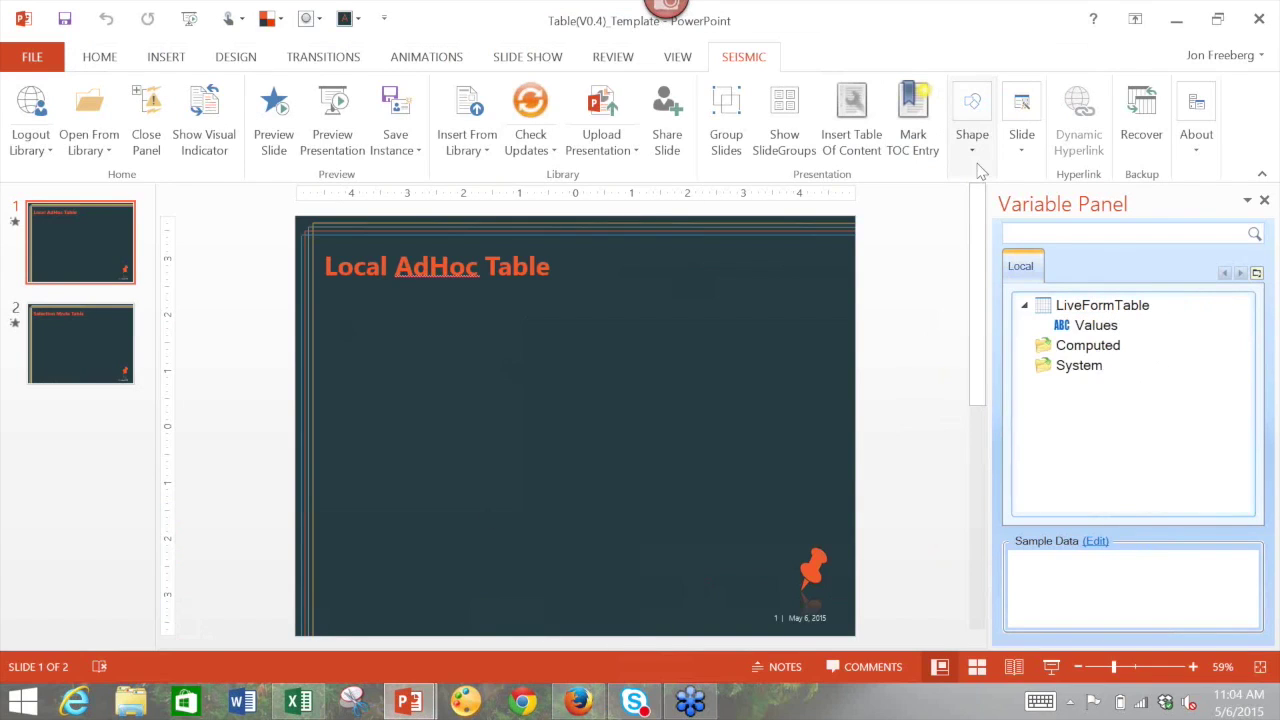
left_click(977, 168)
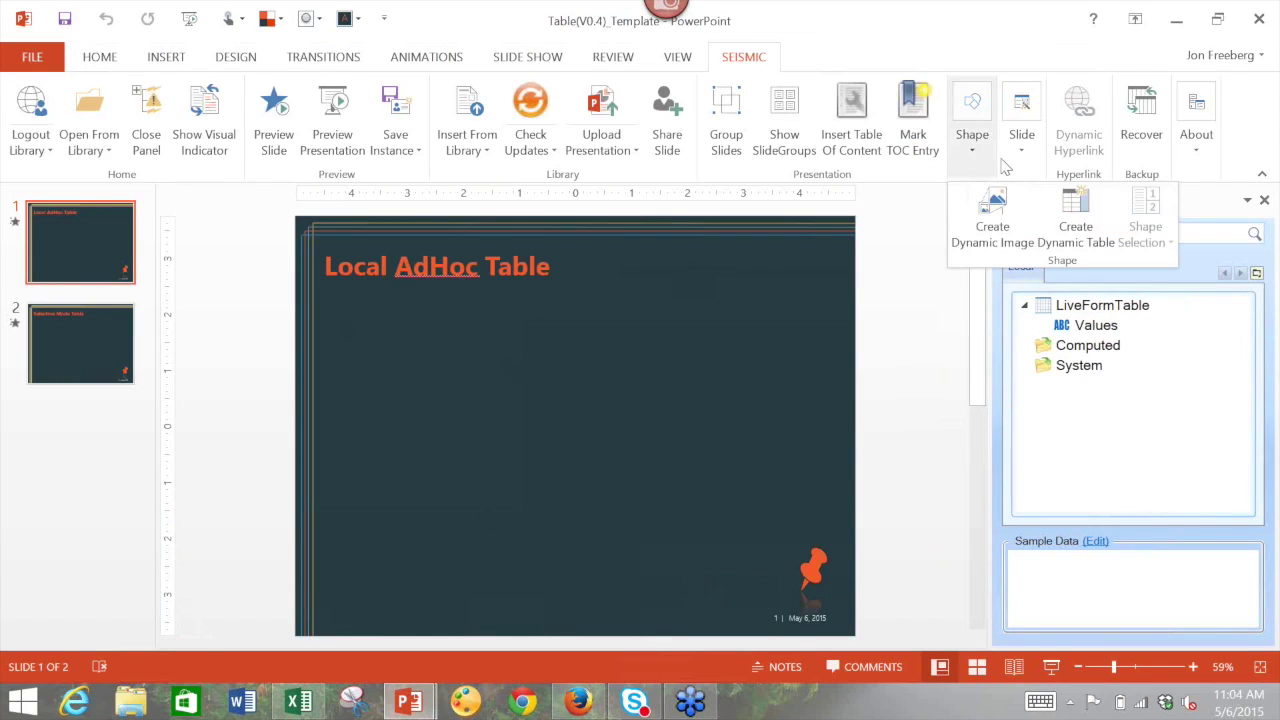
left_click(1073, 228)
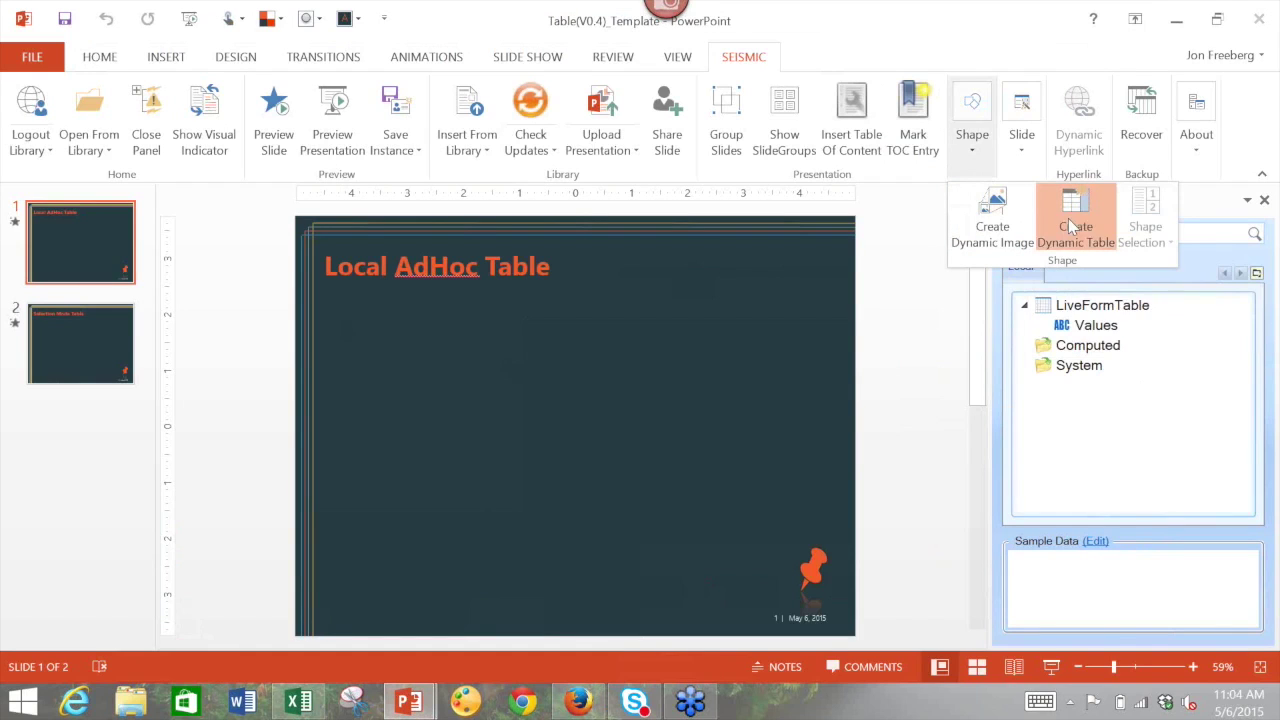
type("Test")
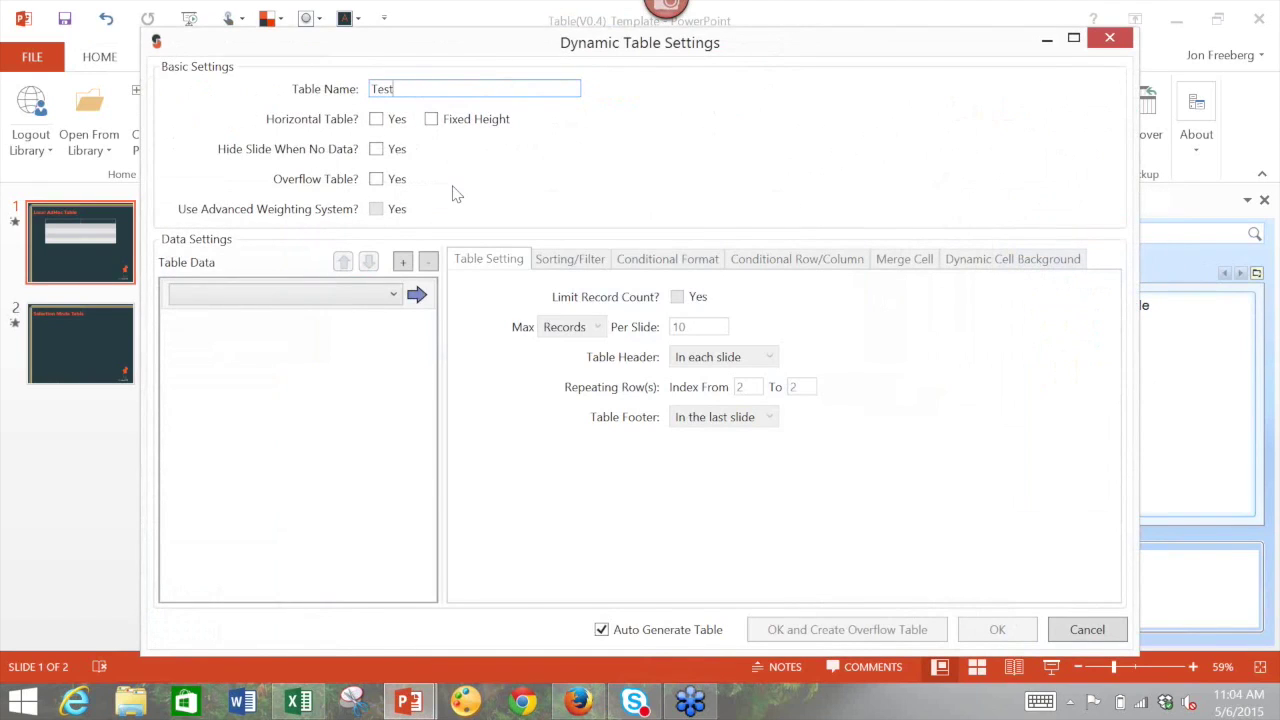
type("Values")
left_click(393, 294)
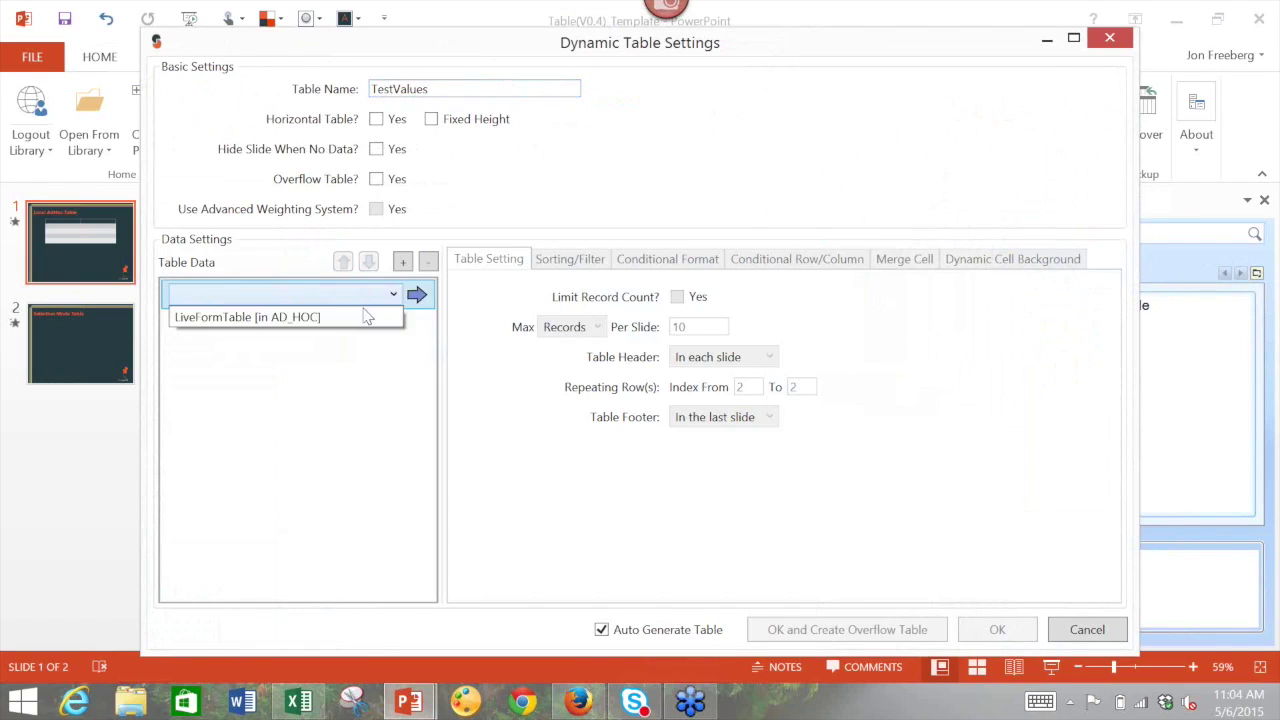
left_click(237, 317)
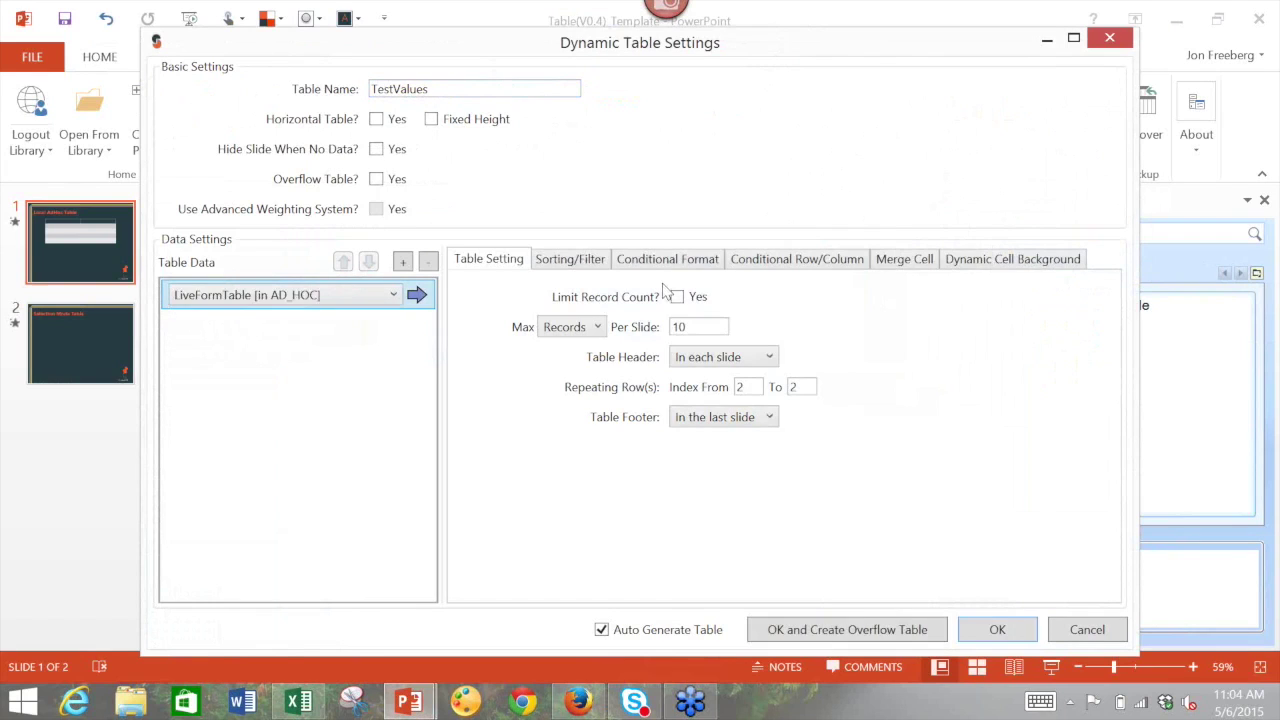
Keep the row settings, add Values as the only column and generate the table
double_click(707, 327)
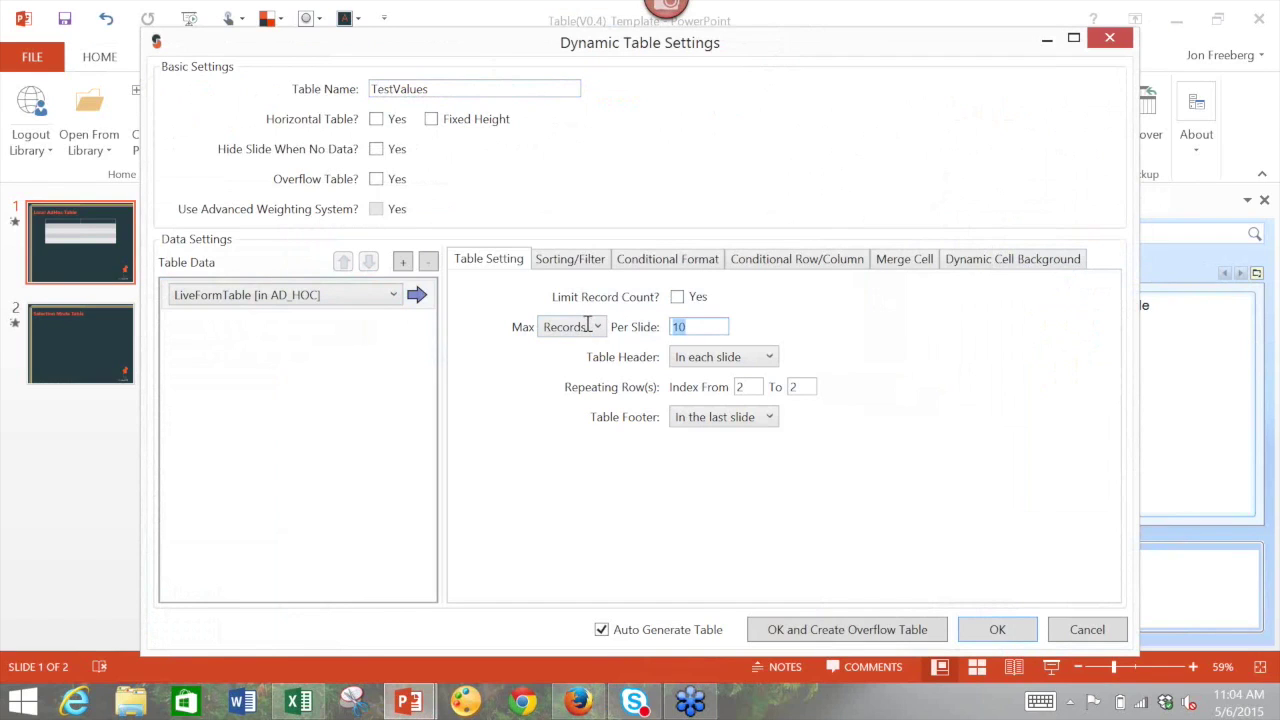
double_click(742, 387)
double_click(805, 389)
key("shift+Tab")
left_click(1000, 631)
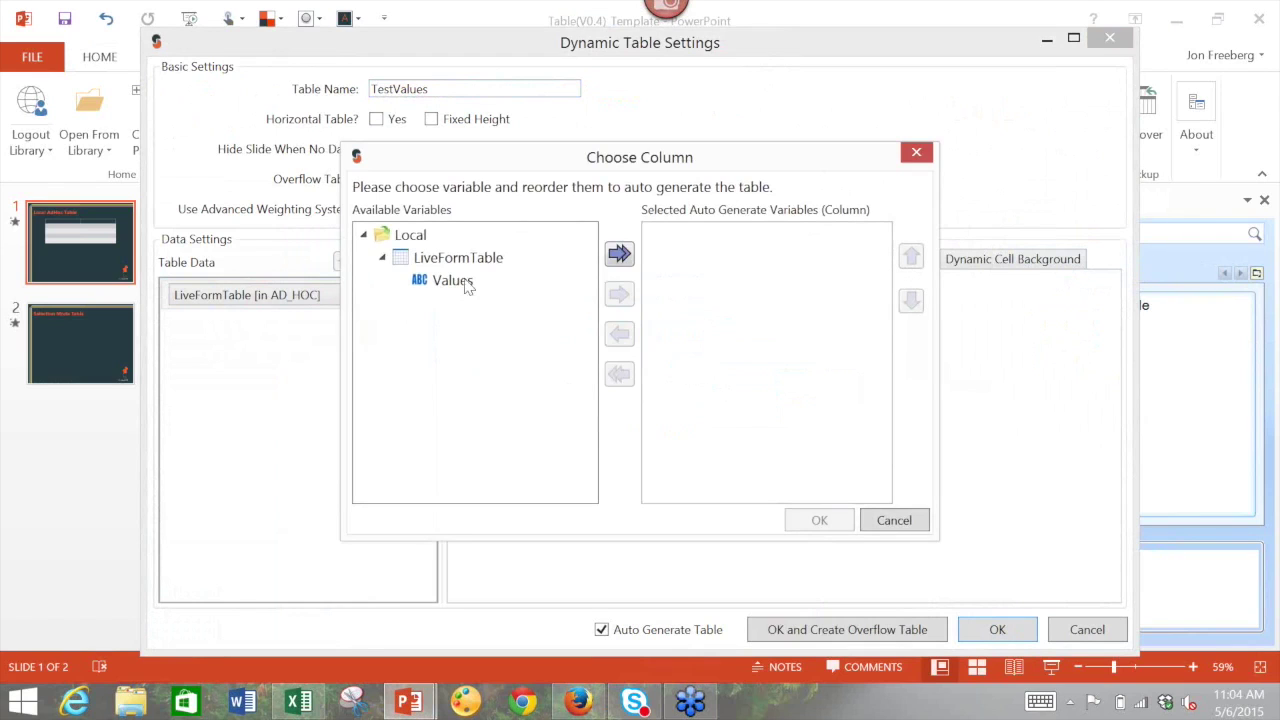
left_click(465, 283)
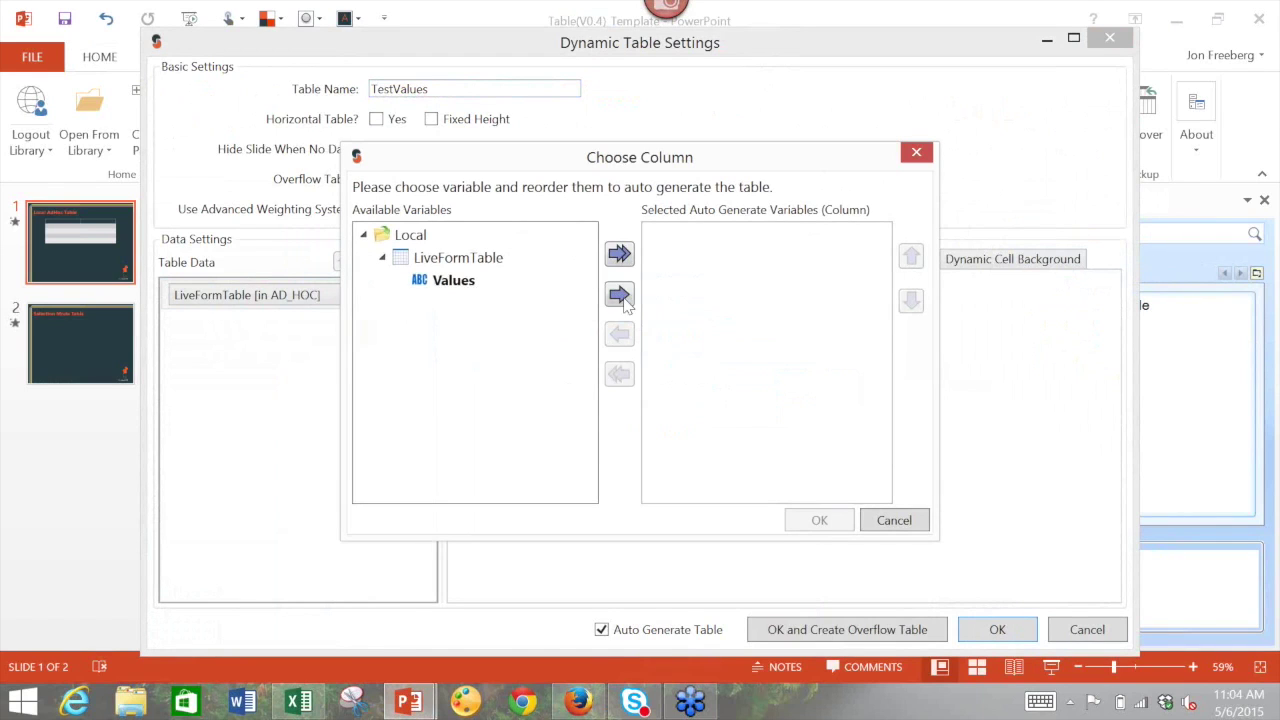
left_click(621, 295)
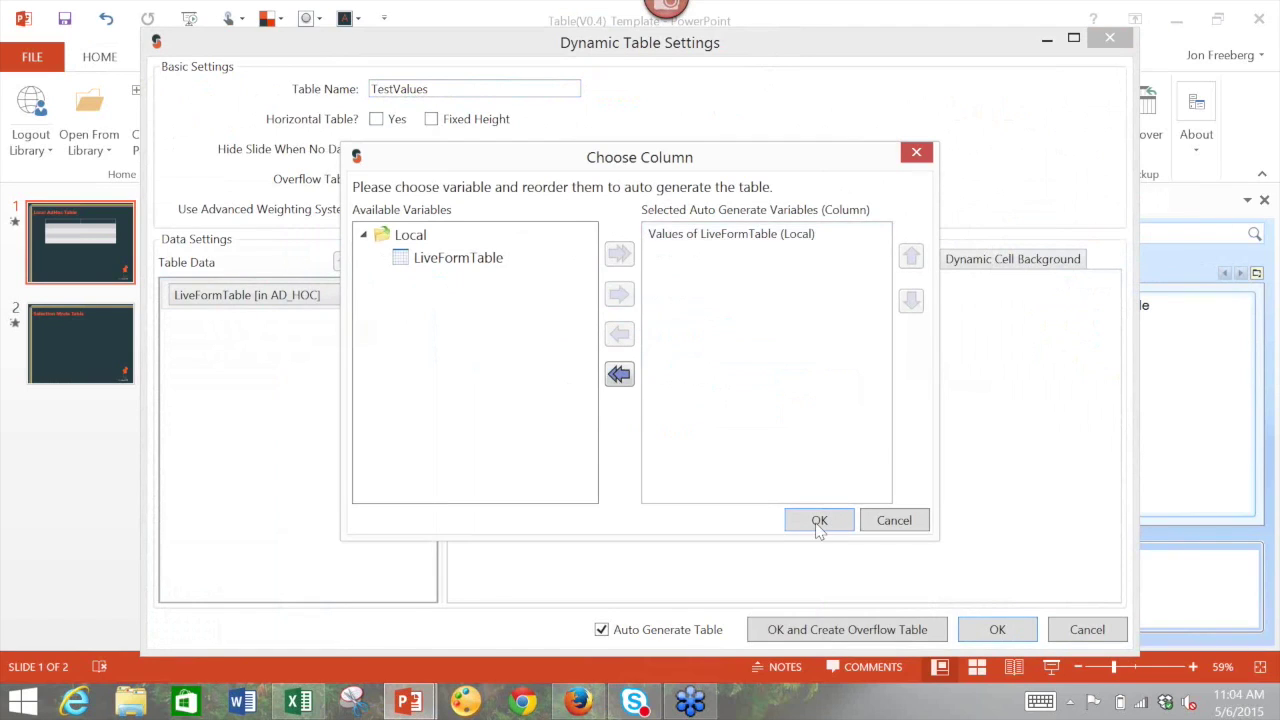
left_click(818, 521)
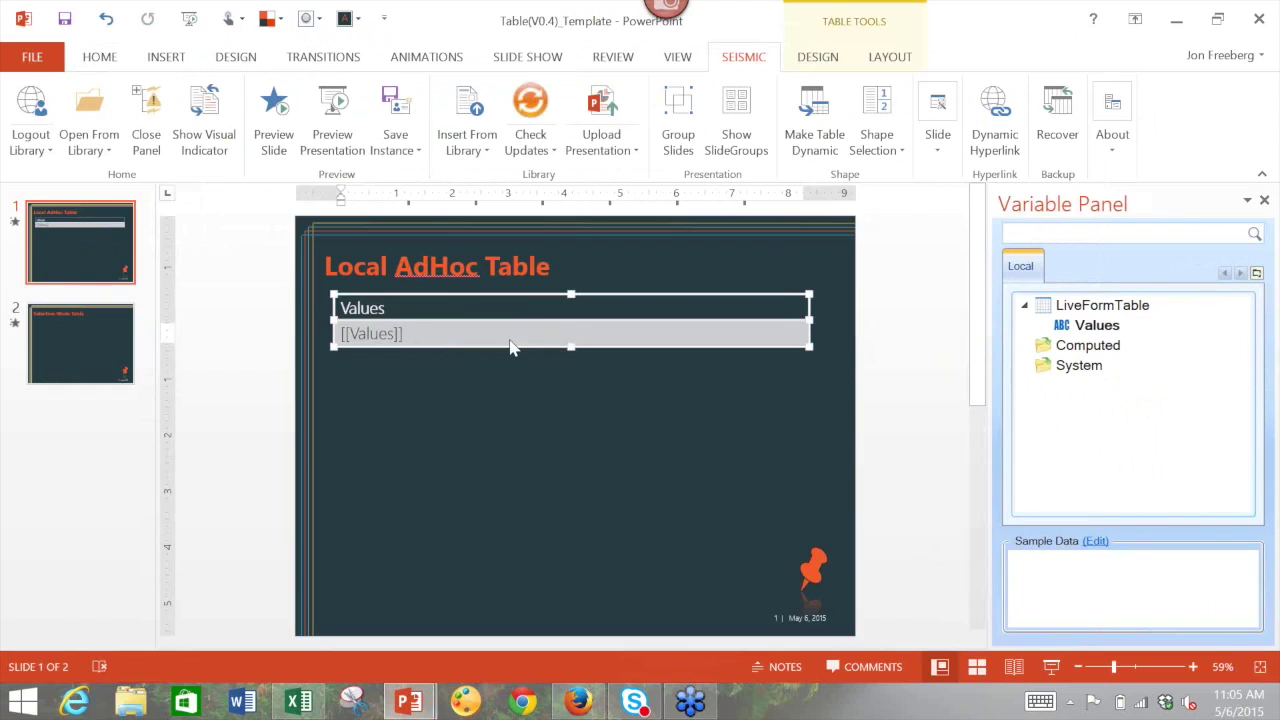
Upload the template with the dynamic table as Table version 0.6
left_click(611, 110)
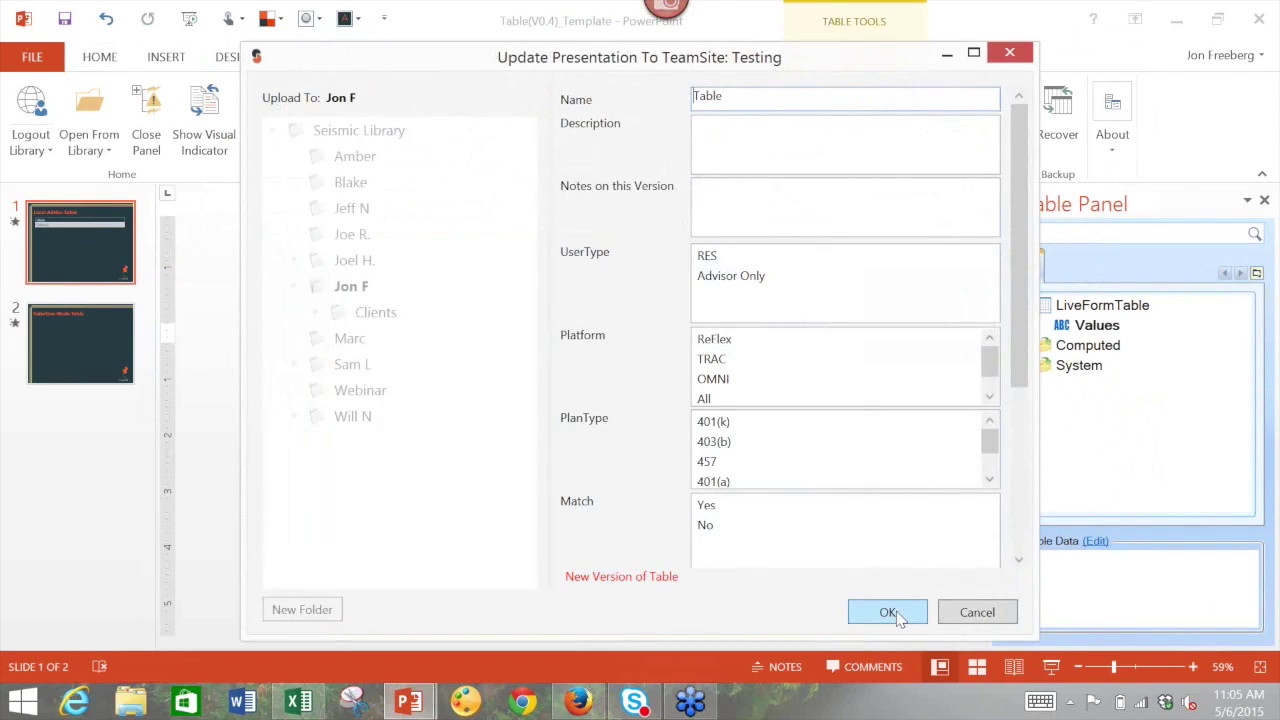
left_click(897, 617)
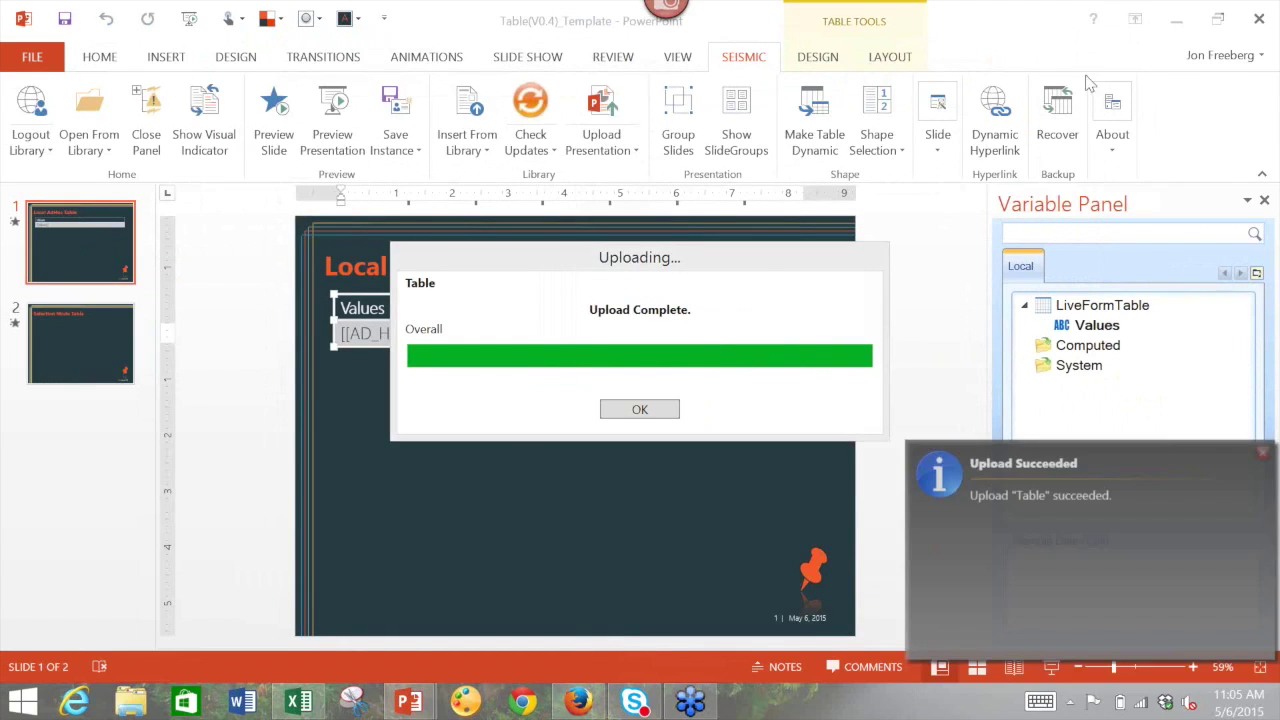
left_click(580, 703)
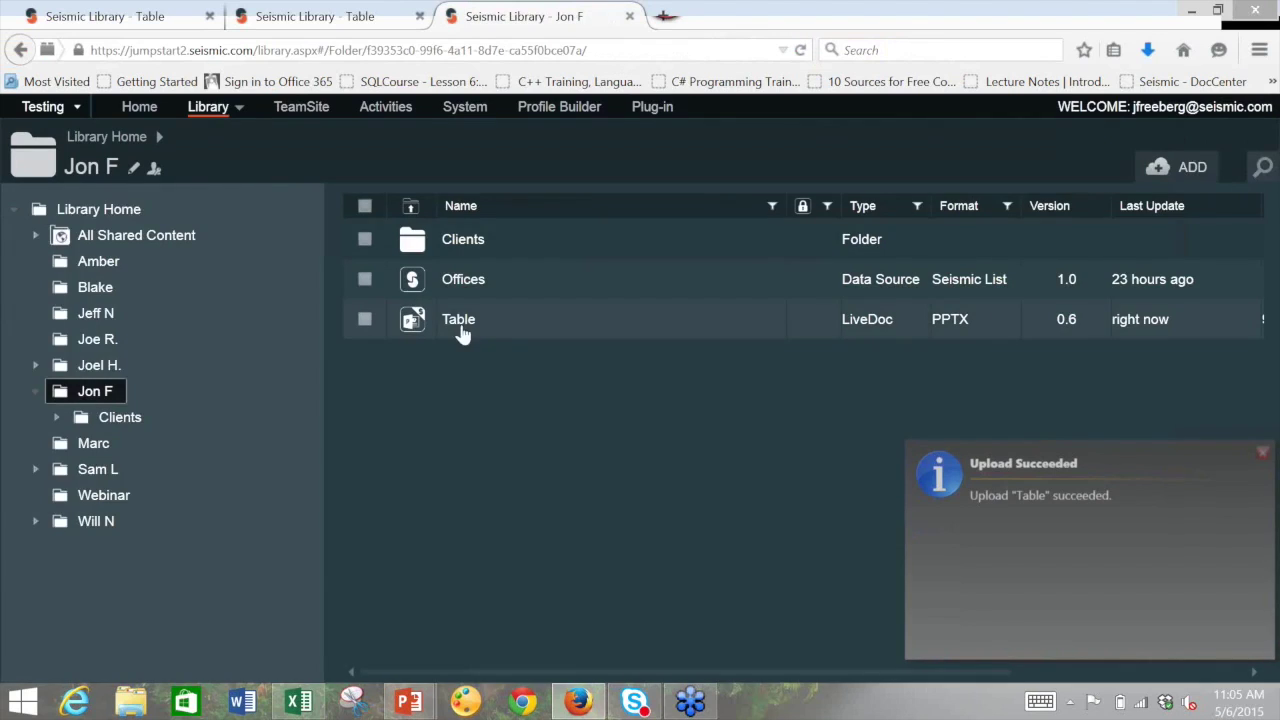
Open the new Table version's form and enter Test Value 1 in the first row
left_click(493, 327)
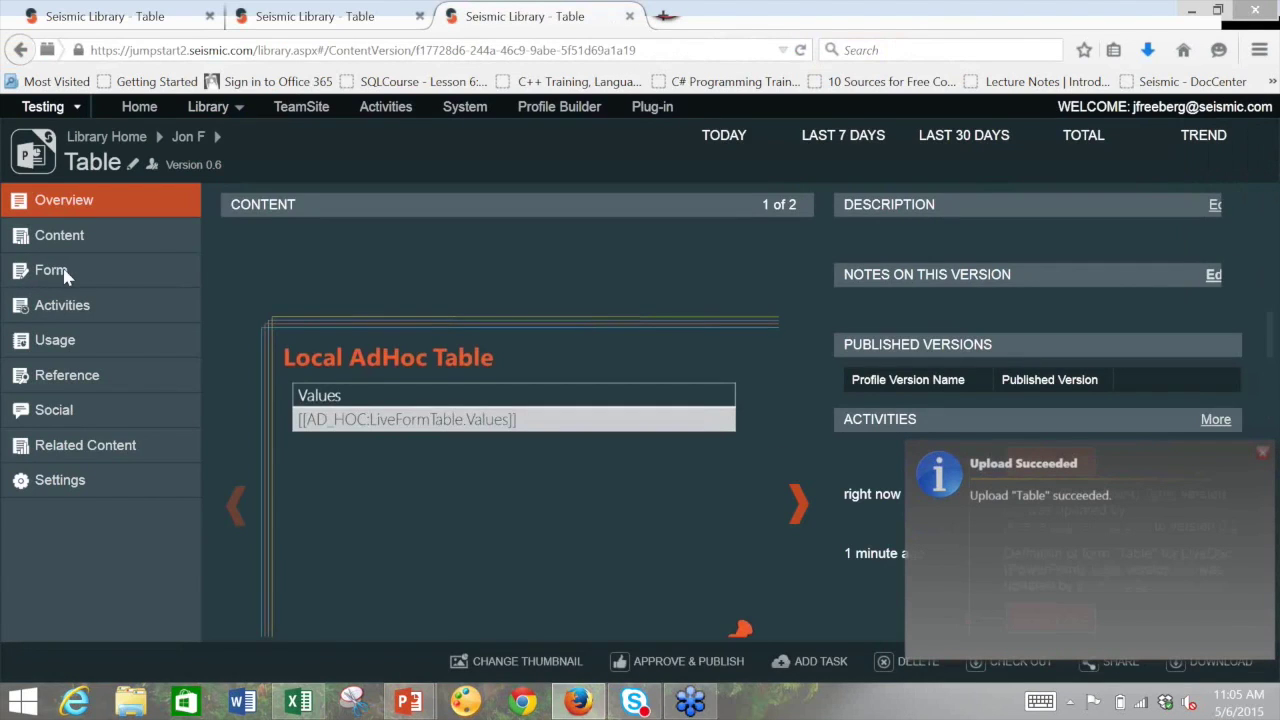
left_click(63, 272)
left_click(1265, 457)
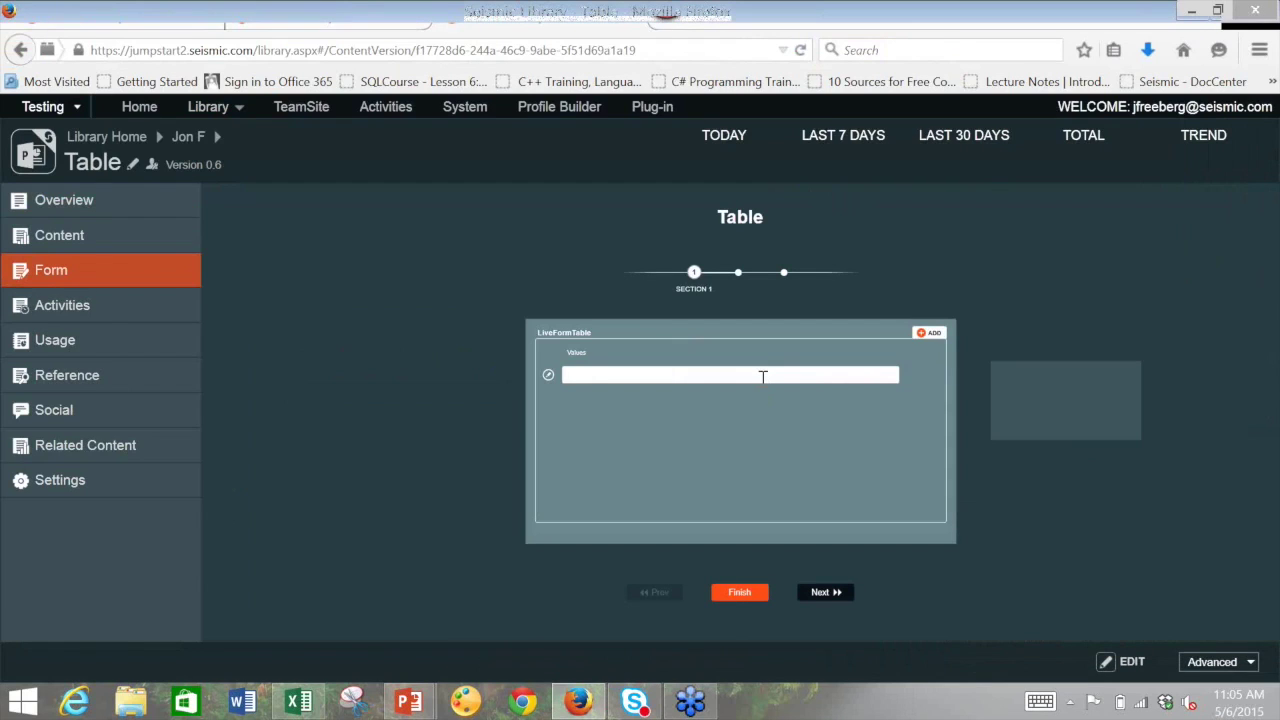
left_click(762, 376)
type("Test Value 1")
Add rows Test Value 2 and Test Value 3, then generate the document
left_click(929, 332)
left_click(929, 332)
type("Test Vavlue")
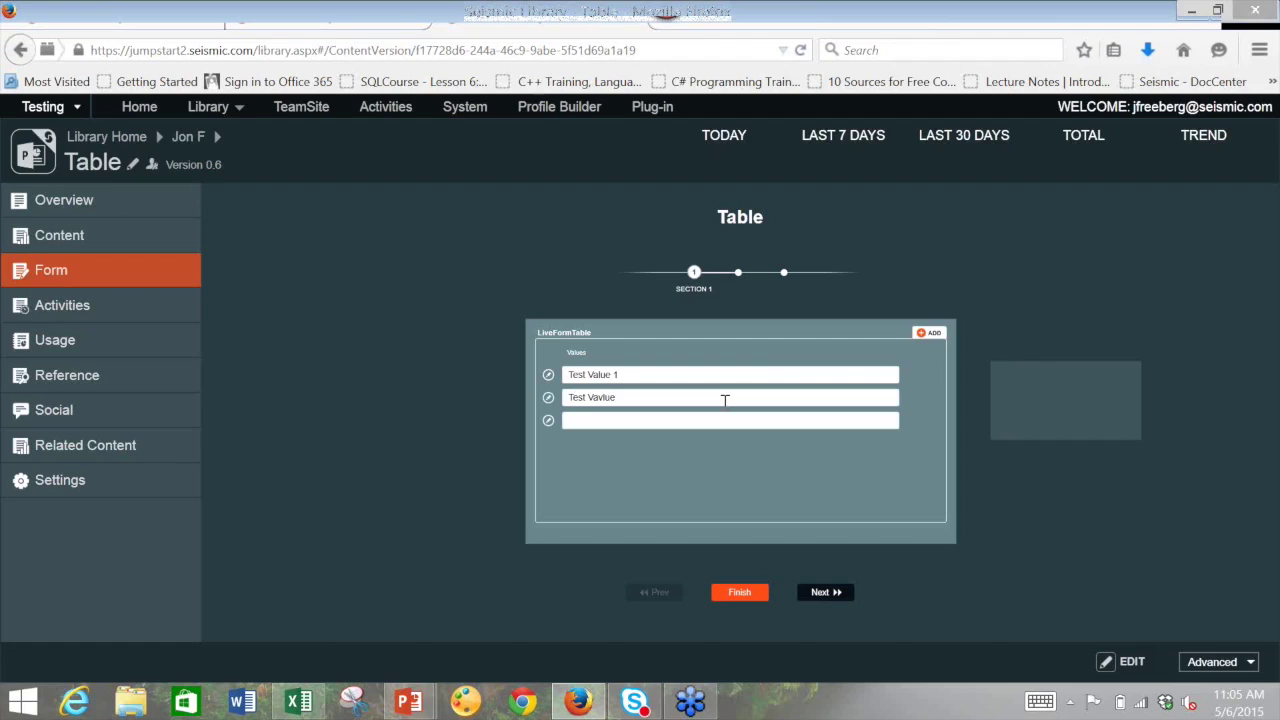
key("BackSpace")
key("BackSpace")
key("BackSpace")
key("BackSpace")
type("lue 2")
key("Tab")
type("Test Value 3")
left_click(749, 594)
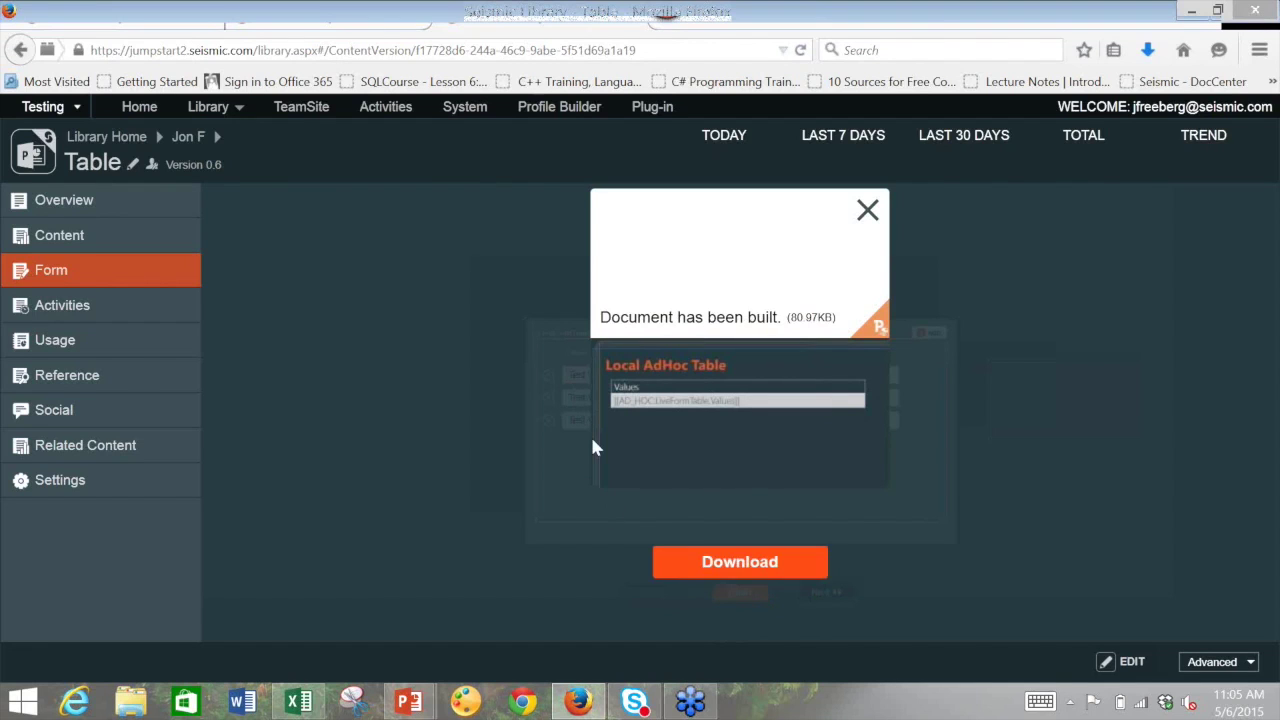
Download the generated Table.pptx and open it in PowerPoint
left_click(737, 561)
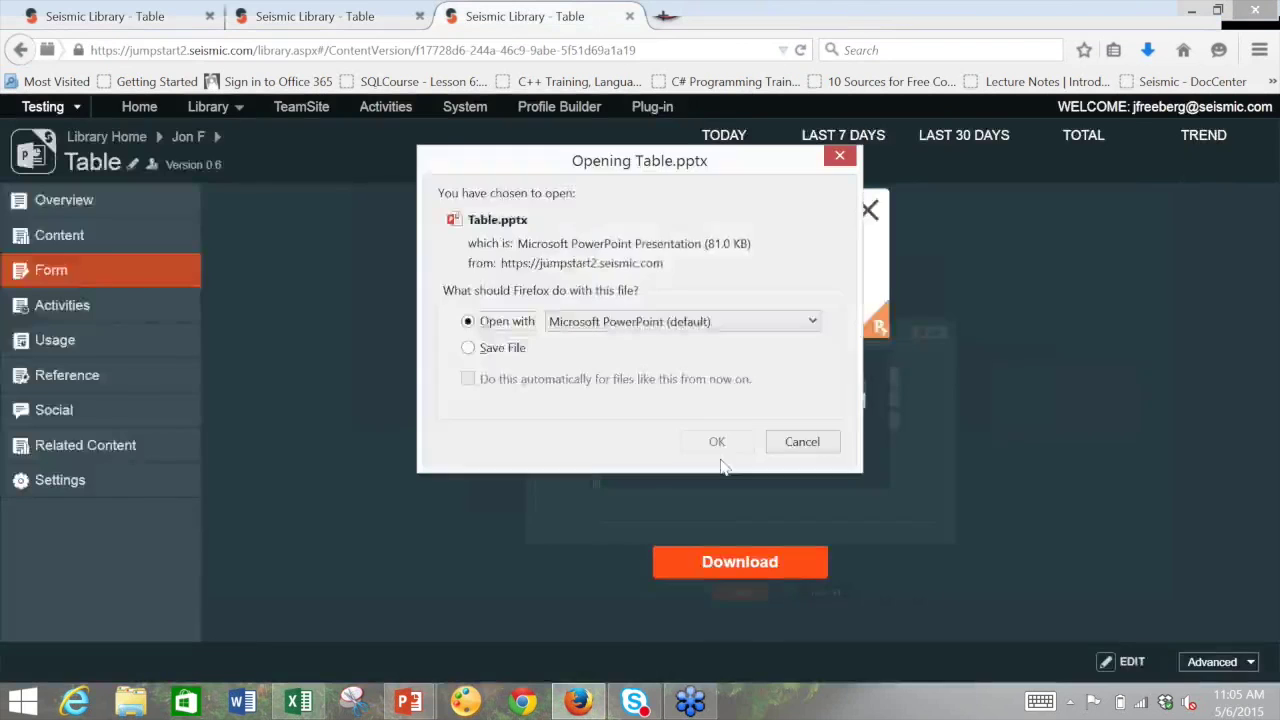
left_click(717, 440)
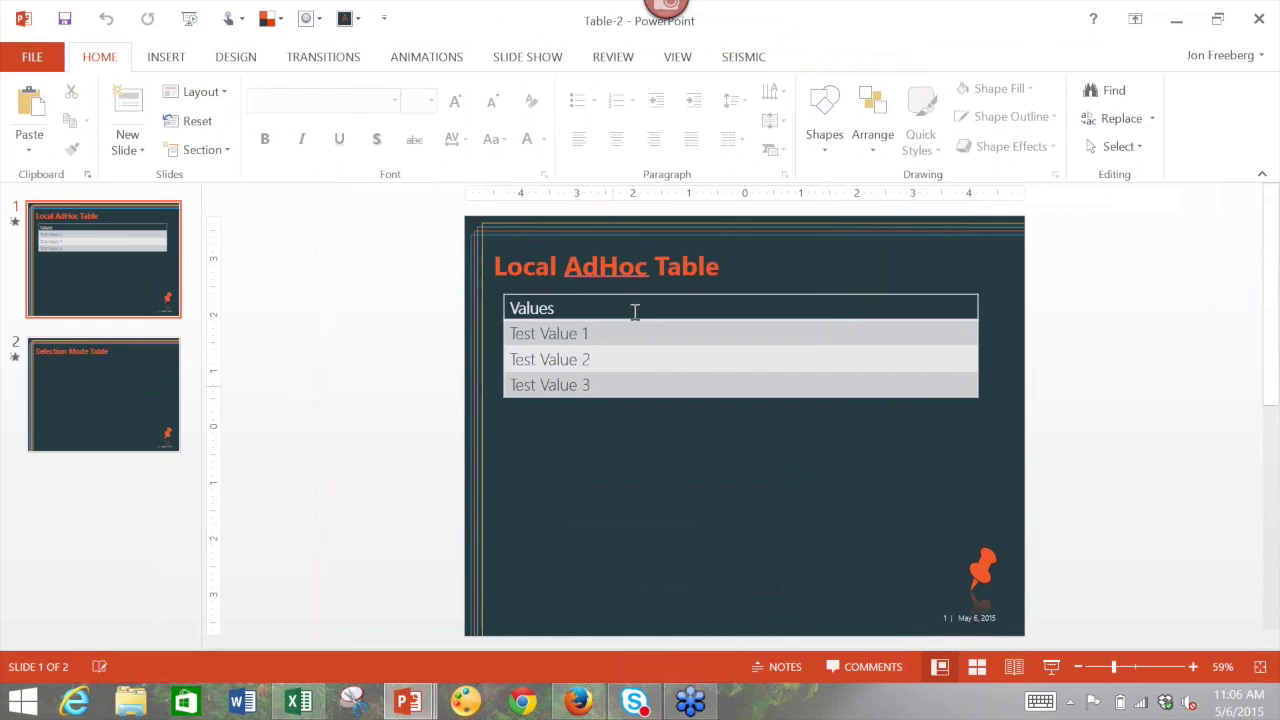
Verify the generated table lists Test Value 1, 2 and 3, then minimize the generated deck
left_click(637, 396)
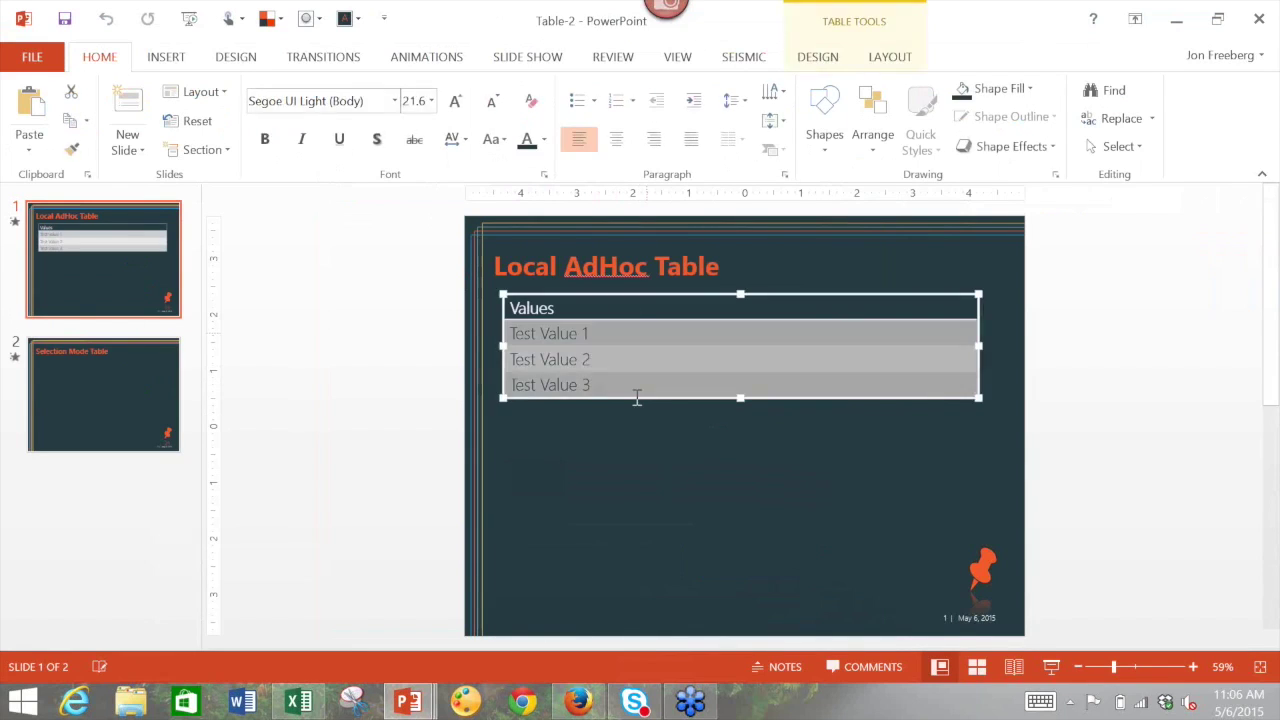
left_click(1177, 21)
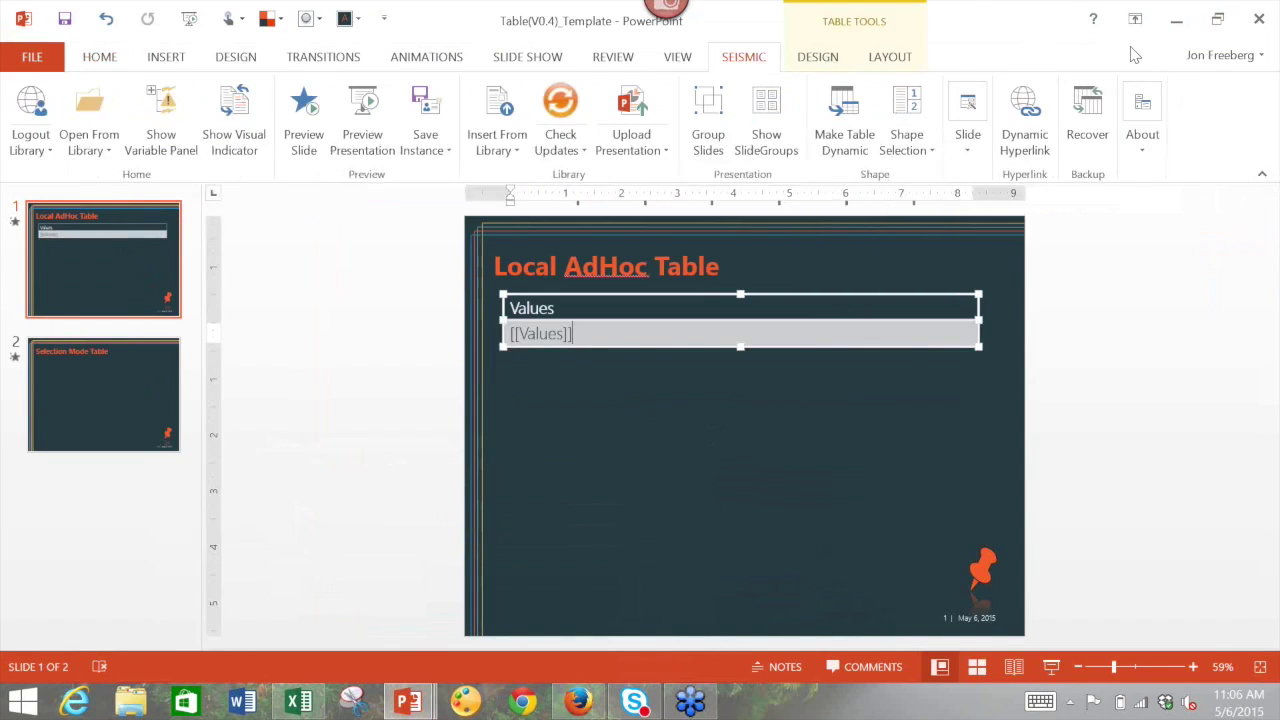
Back in the library Table form, change the LiveFormTable's maximum selection count and save the form
left_click(577, 704)
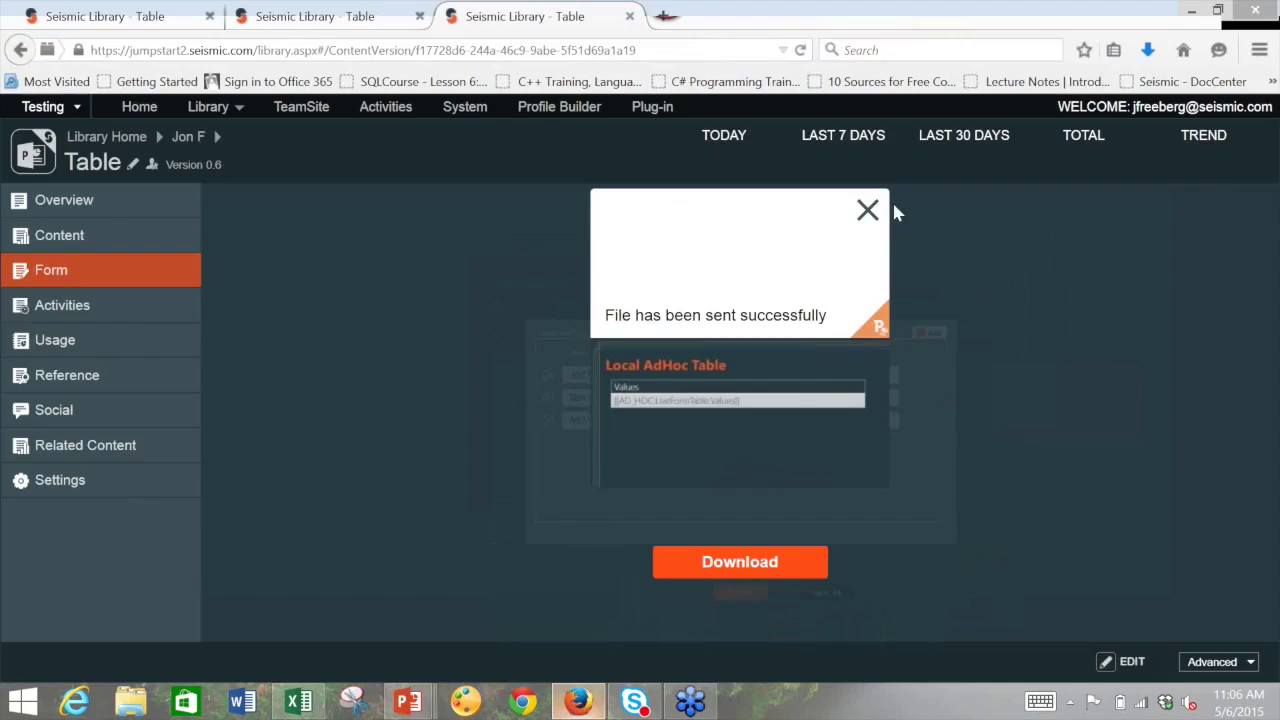
left_click(868, 209)
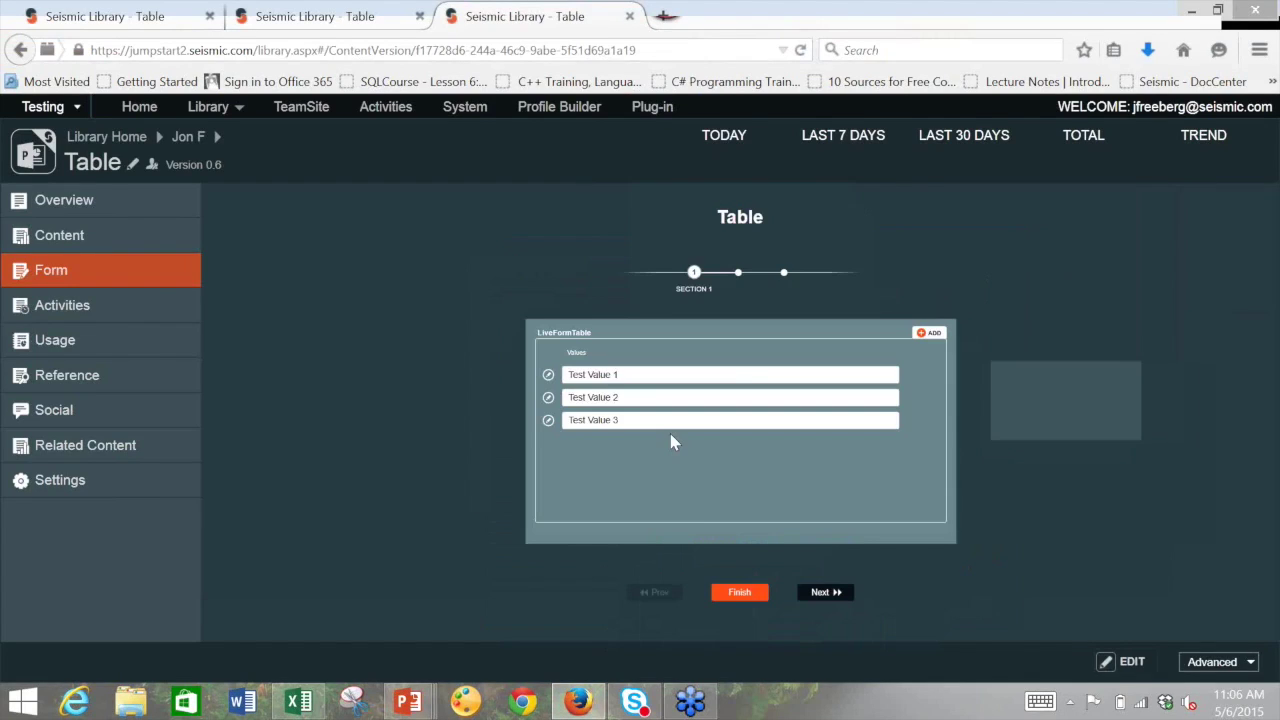
left_click(1130, 663)
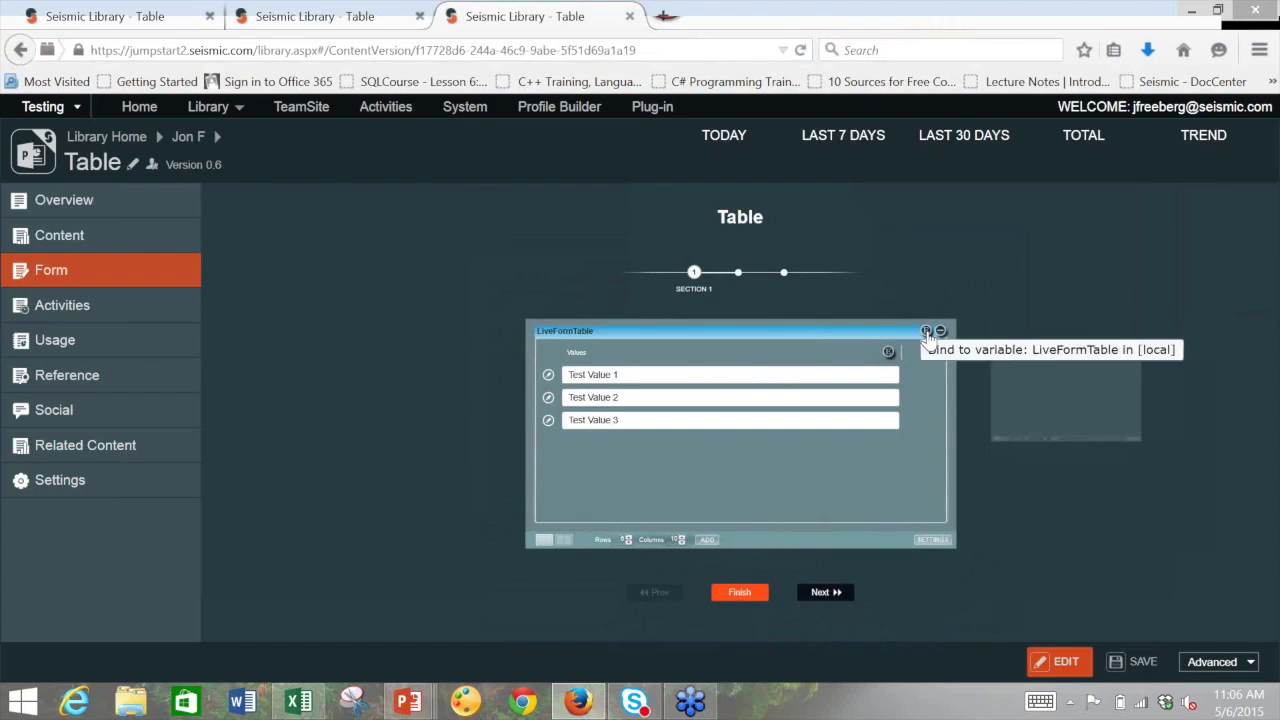
left_click(927, 333)
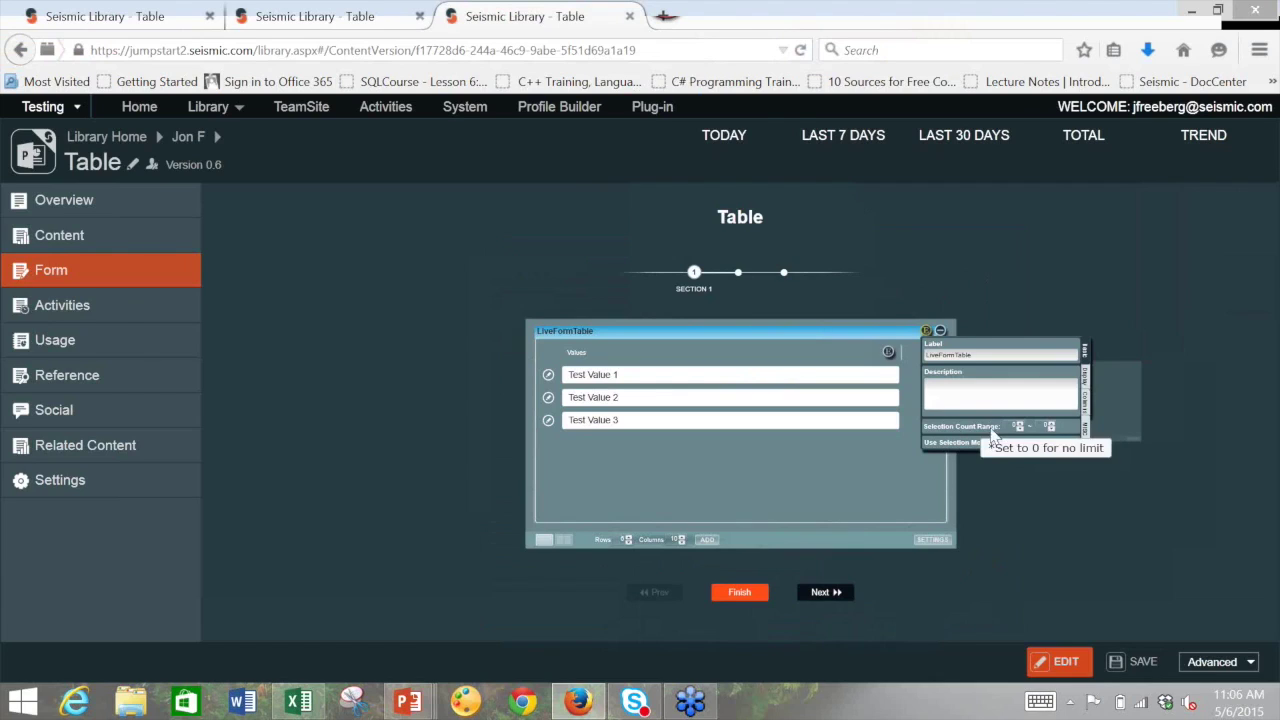
left_click(1050, 425)
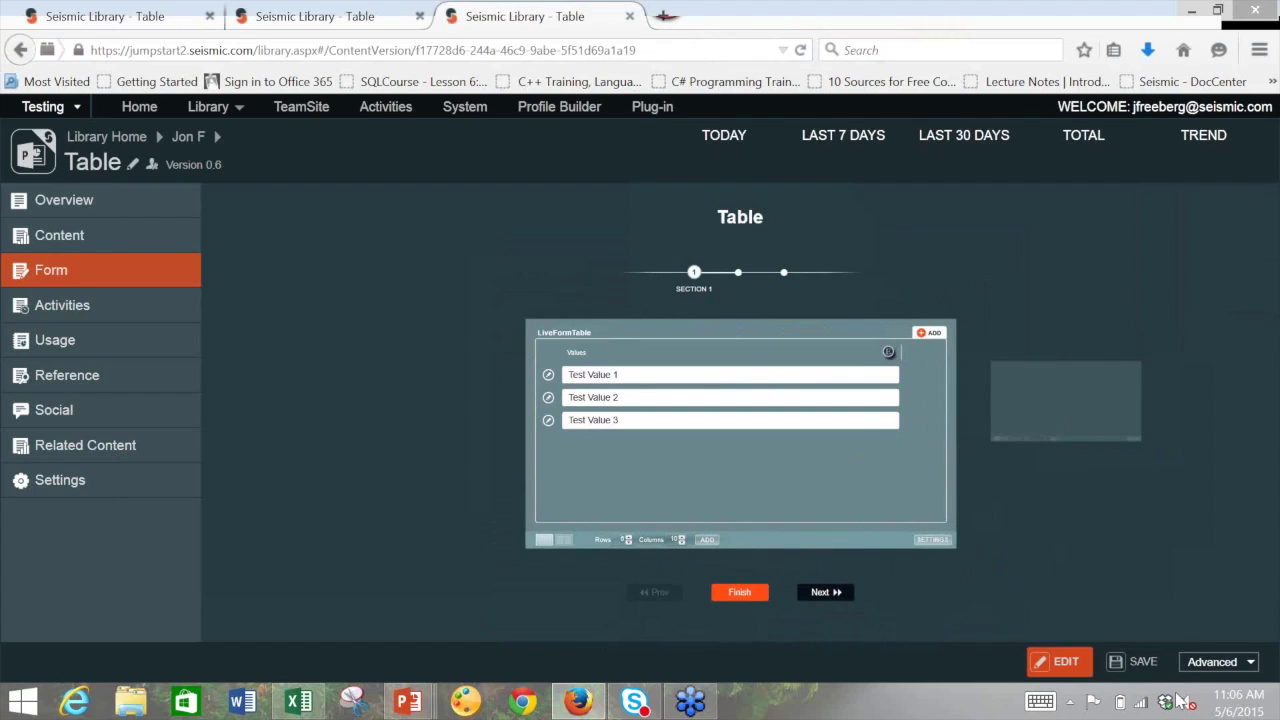
left_click(1143, 661)
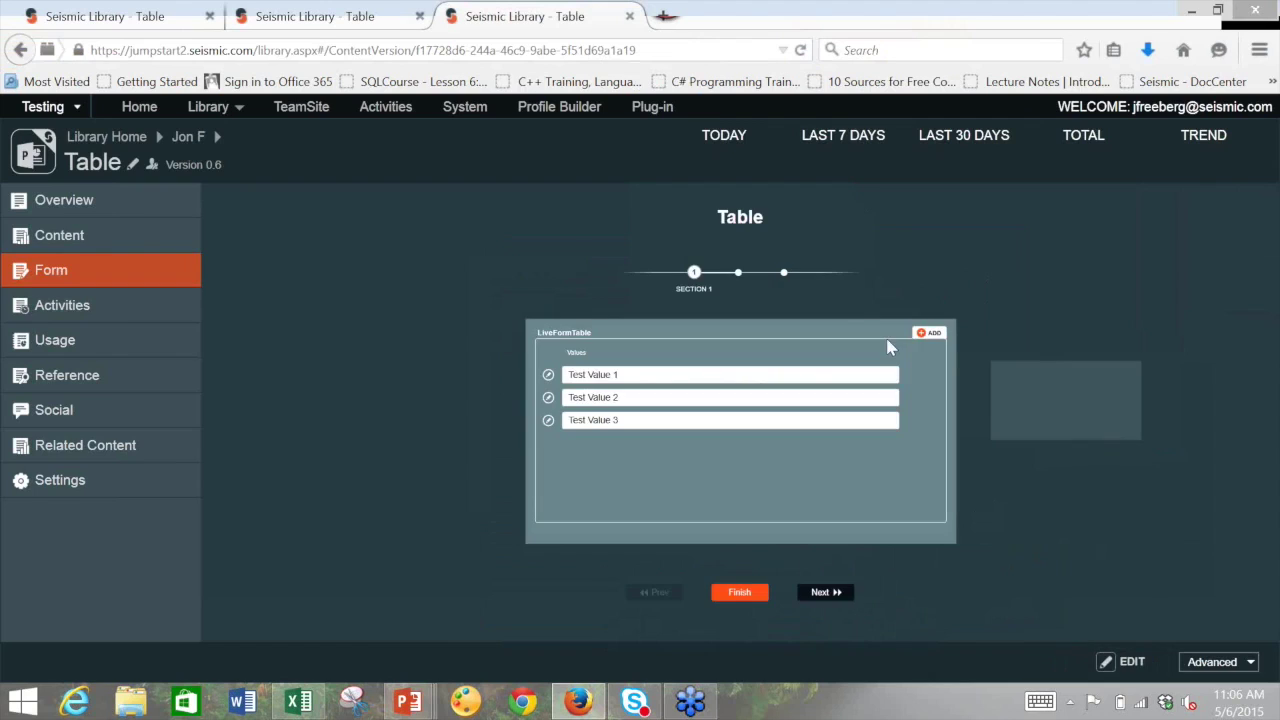
Add rows to the LiveFormTable, delete the extra sixth row, and enter Test Value 4 and Test Value 5
left_click(927, 334)
left_click(927, 334)
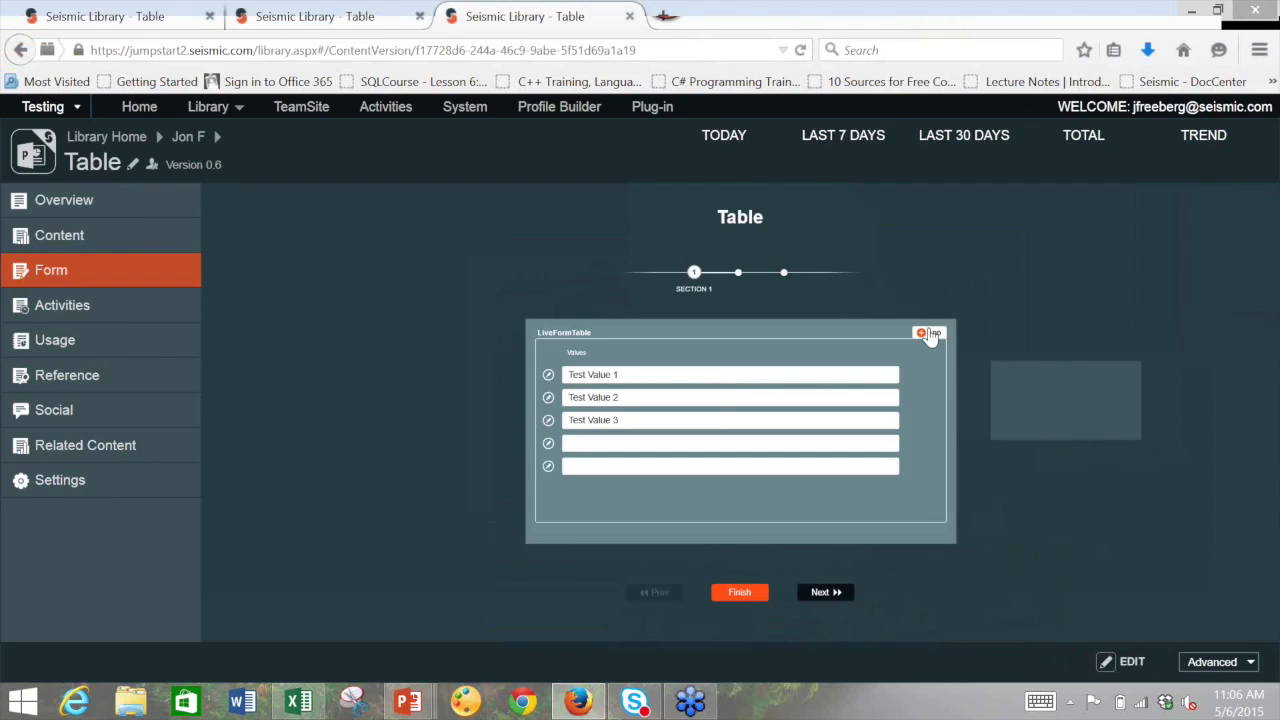
left_click(927, 334)
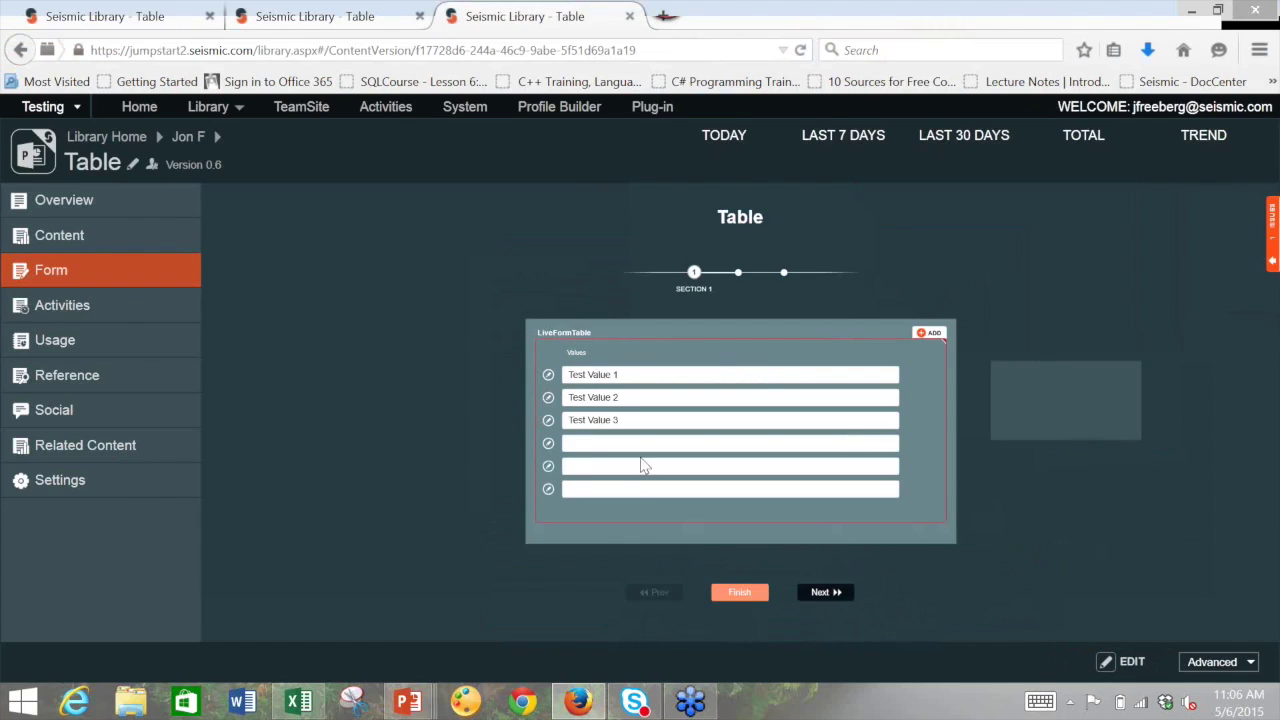
left_click(625, 489)
left_click(548, 489)
left_click(580, 488)
left_click(608, 472)
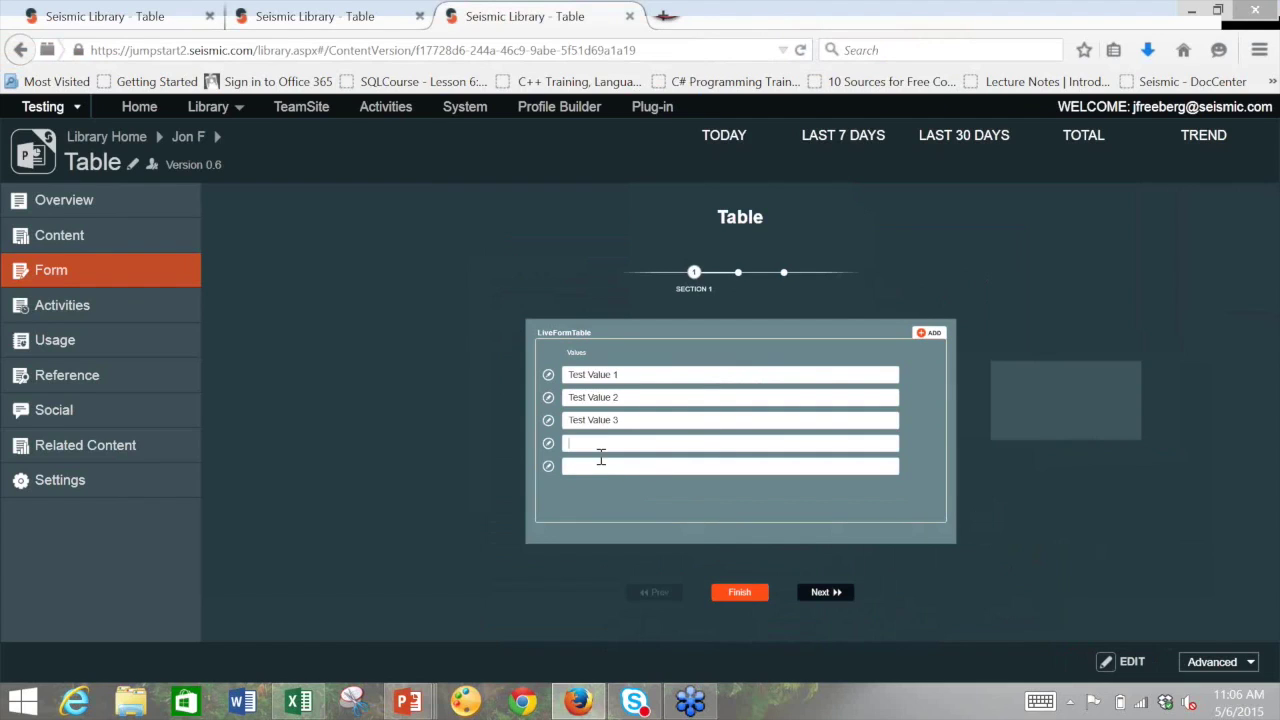
type("Test Val")
type("ue 4")
type("Test Value ")
type("5")
Put the Table form in edit mode and change the Values column's field type to Dropdown
triple_click(683, 376)
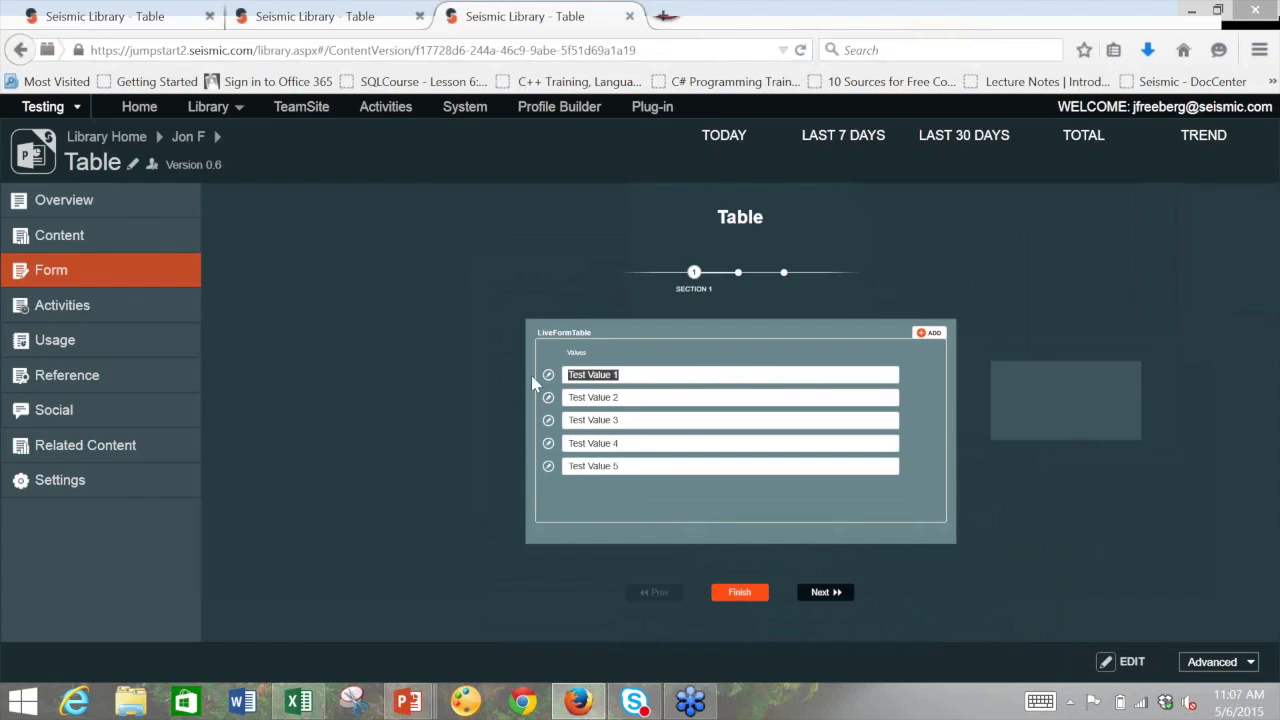
left_click(662, 397)
left_click(1090, 661)
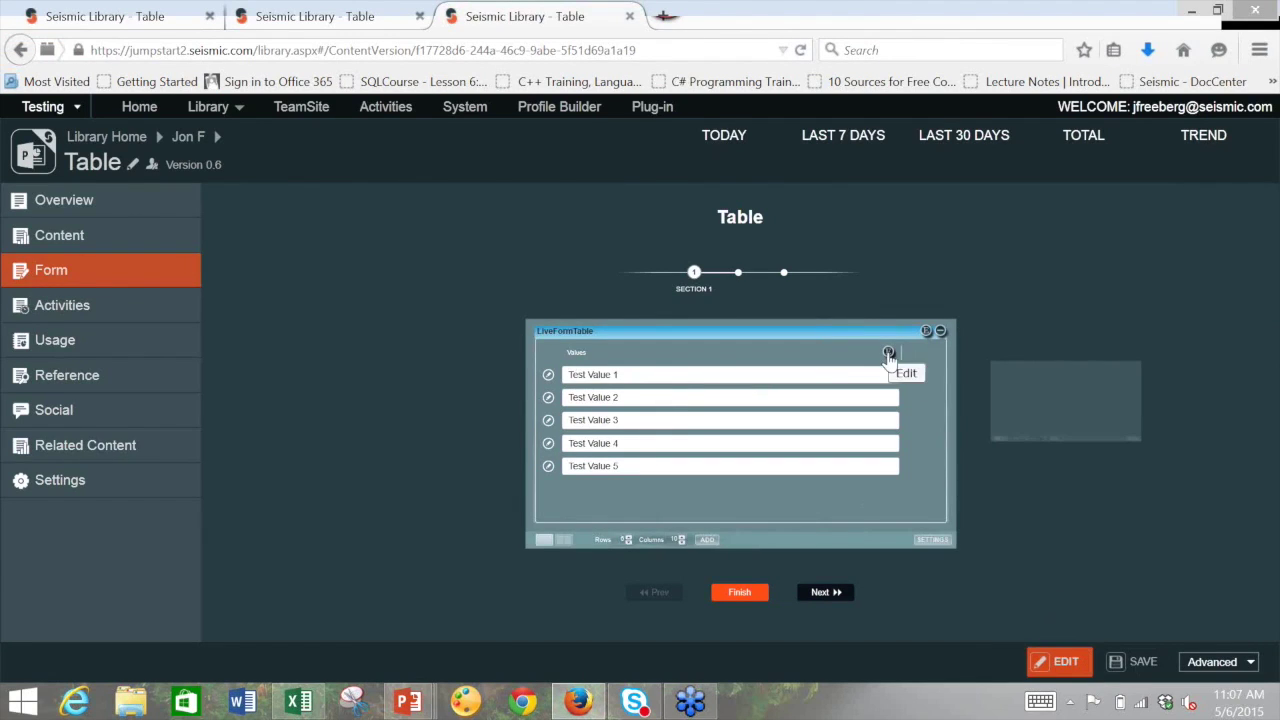
left_click(888, 354)
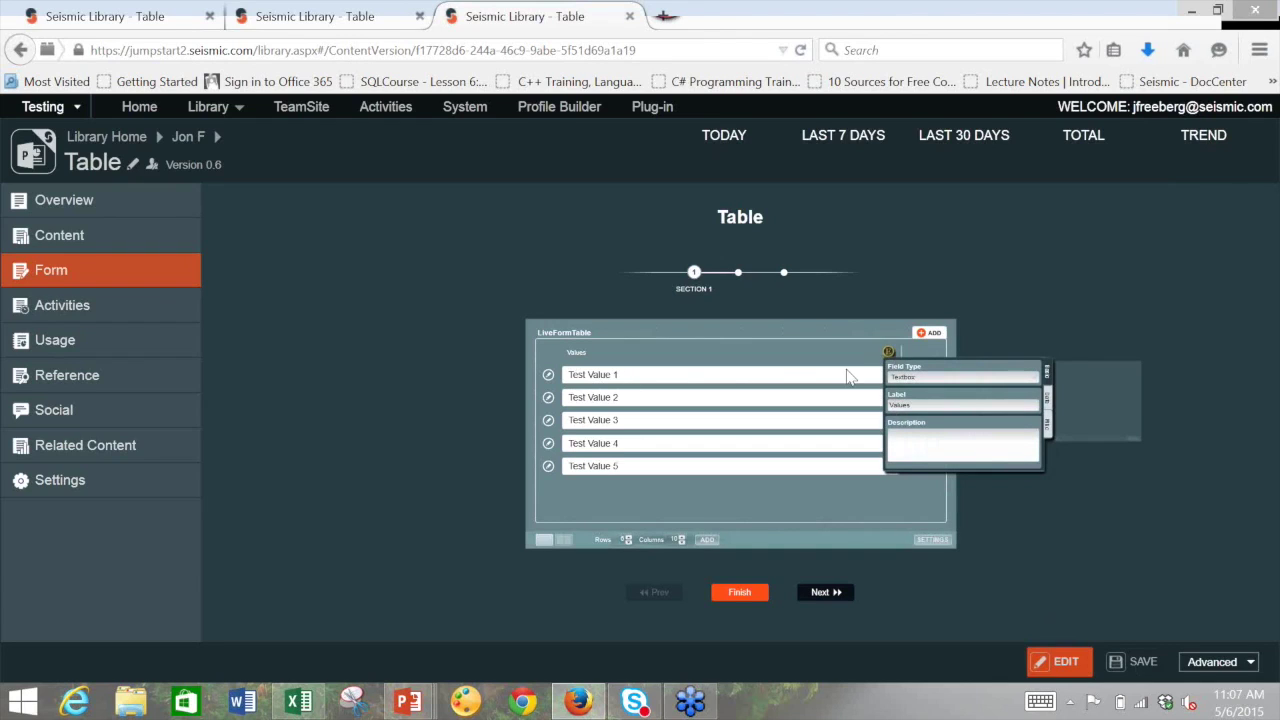
left_click(1038, 378)
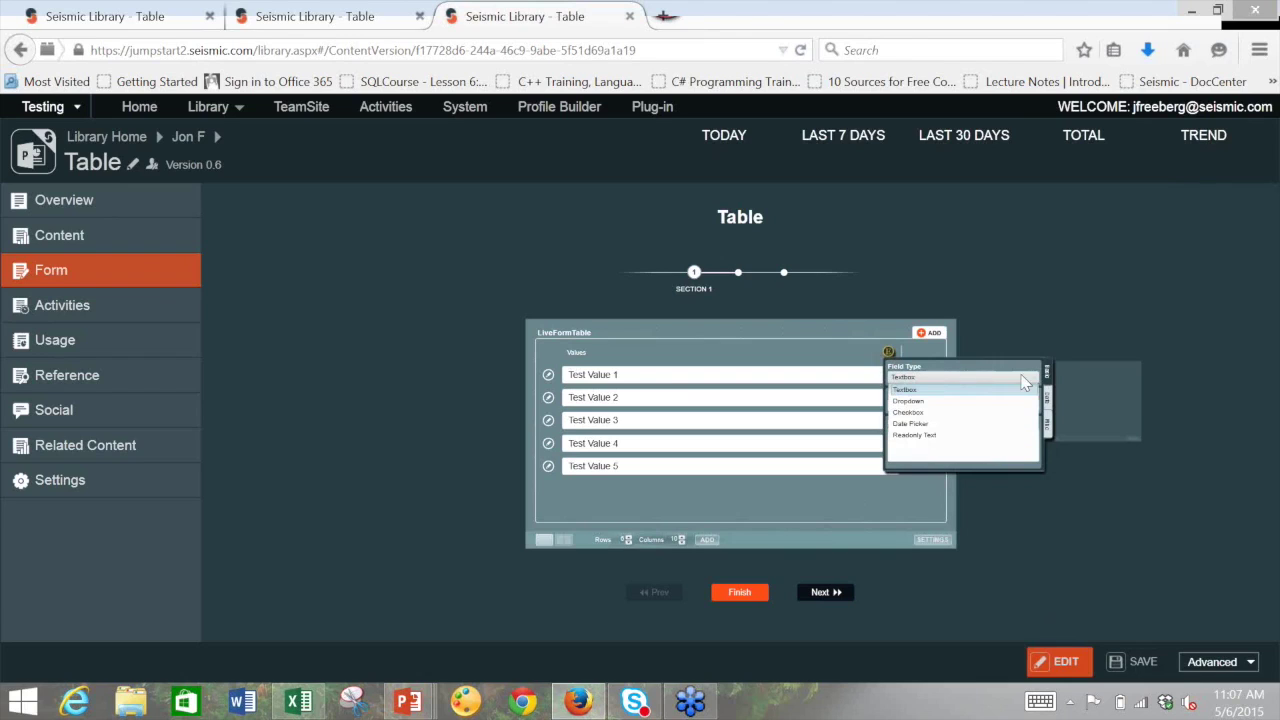
left_click(933, 402)
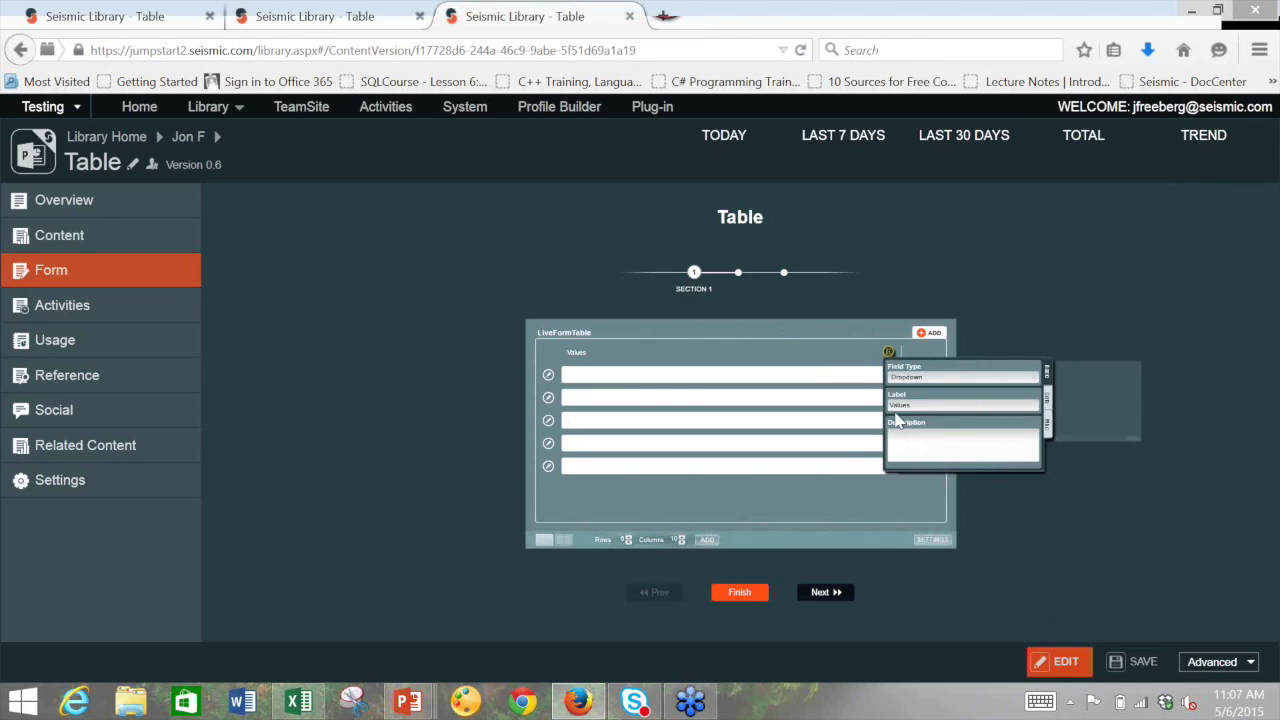
Set the display text of the dropdown's first two options to Value 1 and Value 2
left_click(1048, 408)
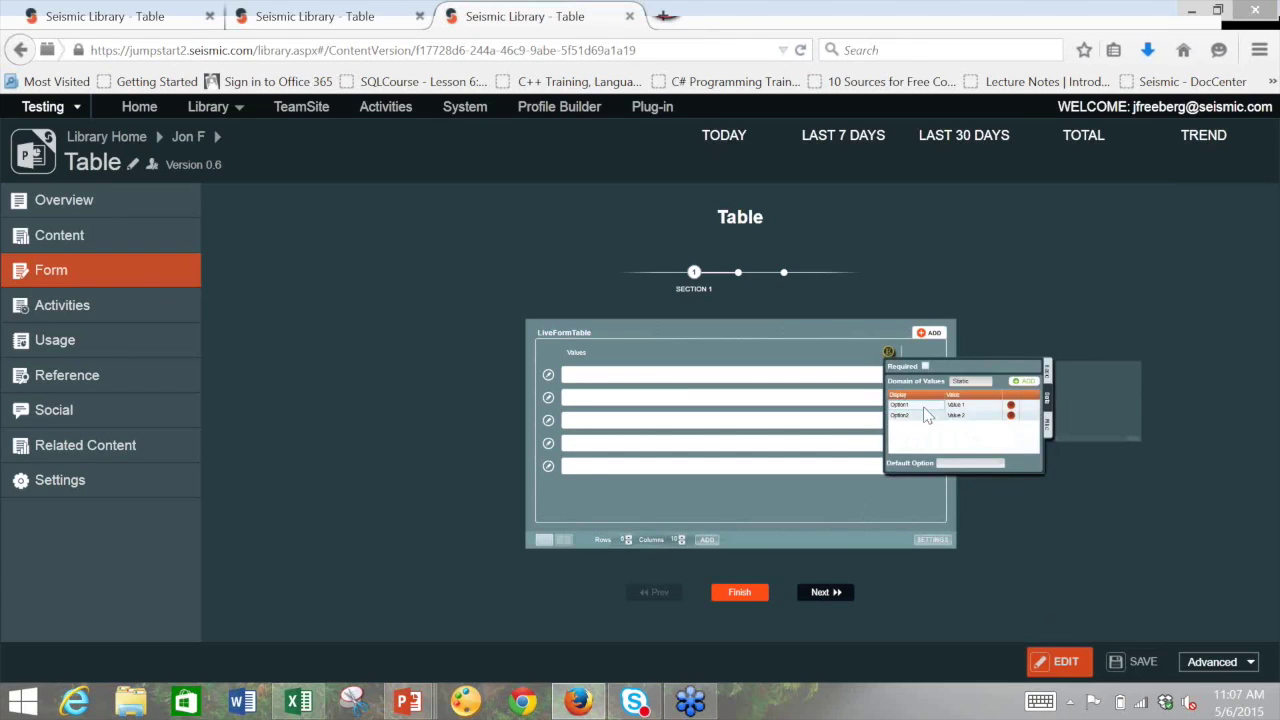
type("V1")
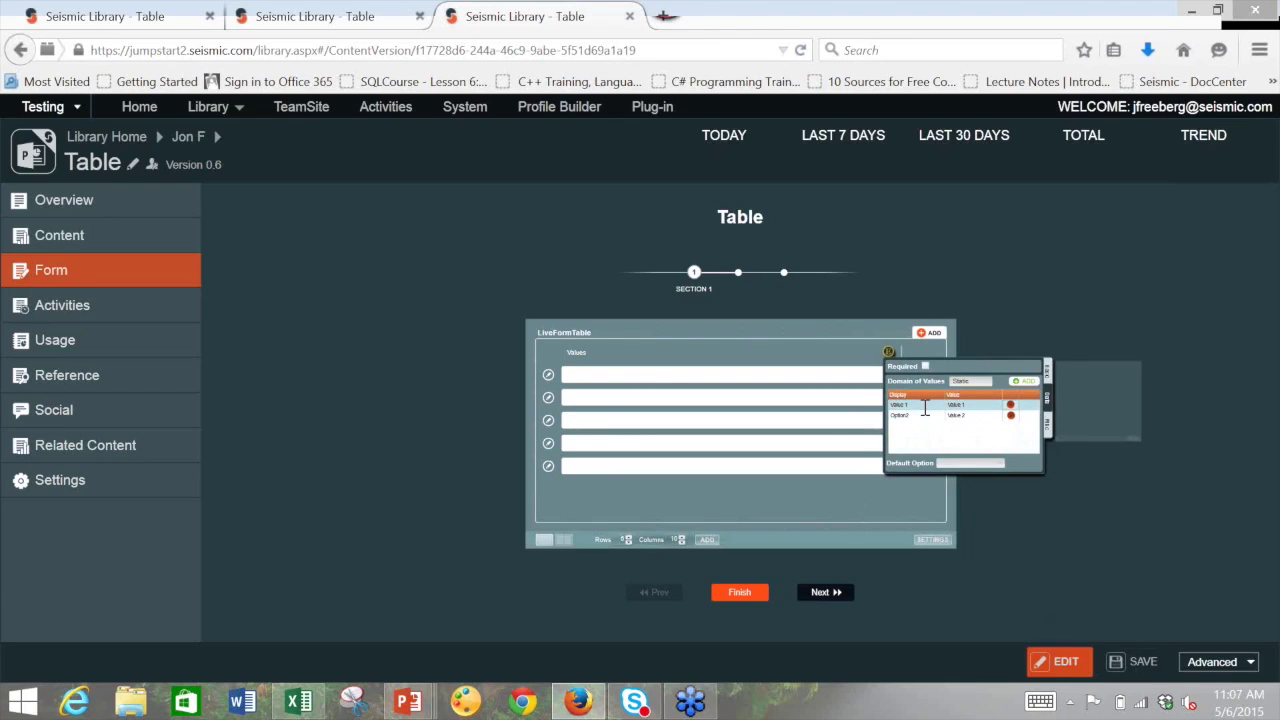
left_click(925, 413)
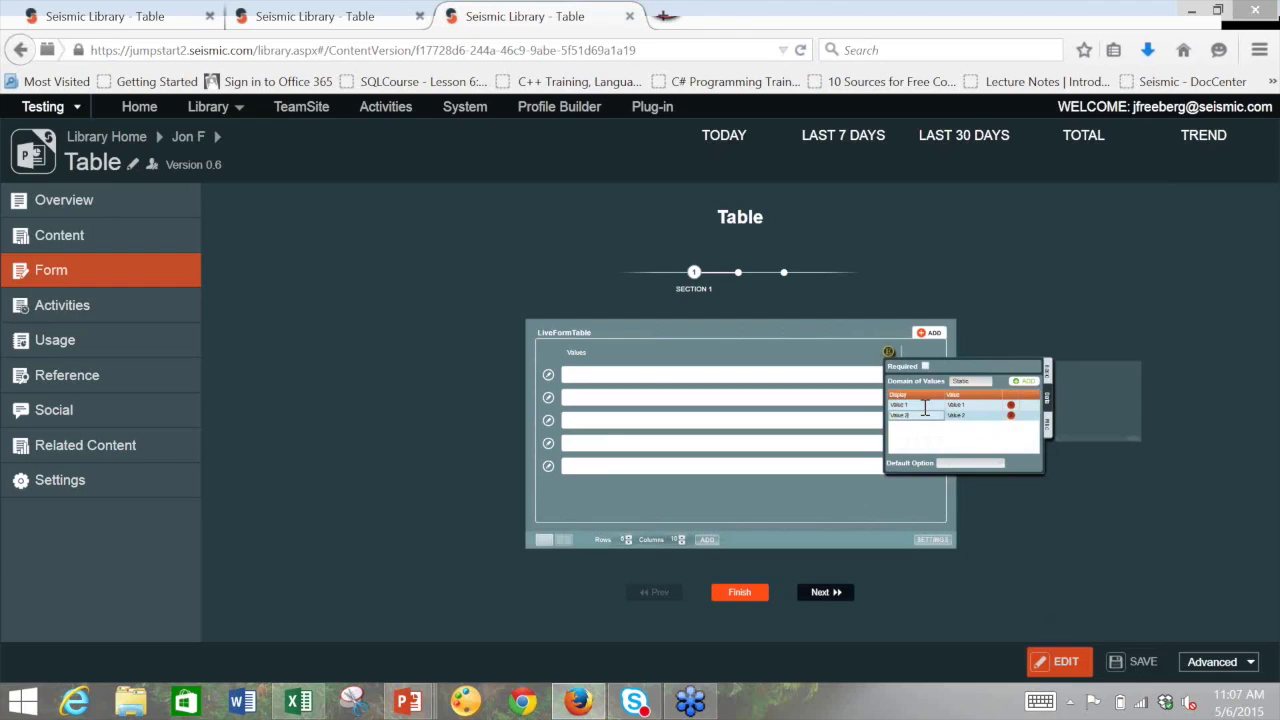
key("Return")
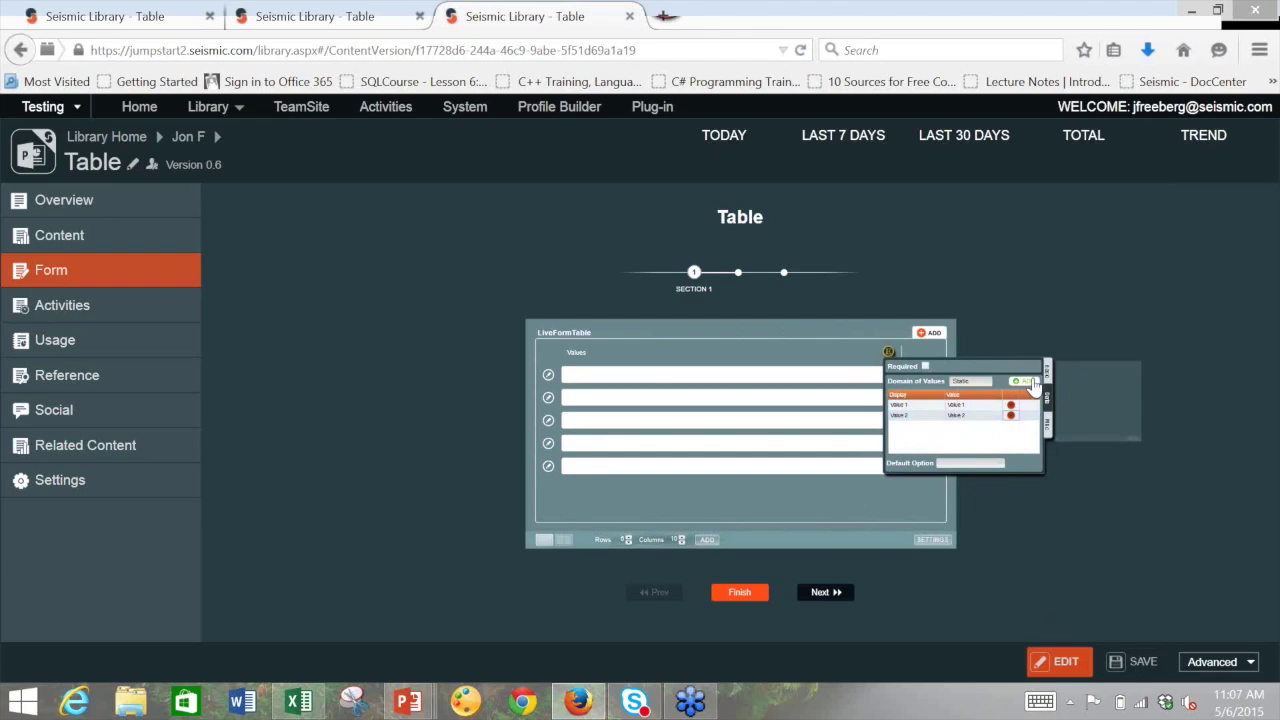
Add third and fourth options, Value 3 and Value 4, then check the row 1 dropdown choices
left_click(1032, 385)
left_click(1032, 385)
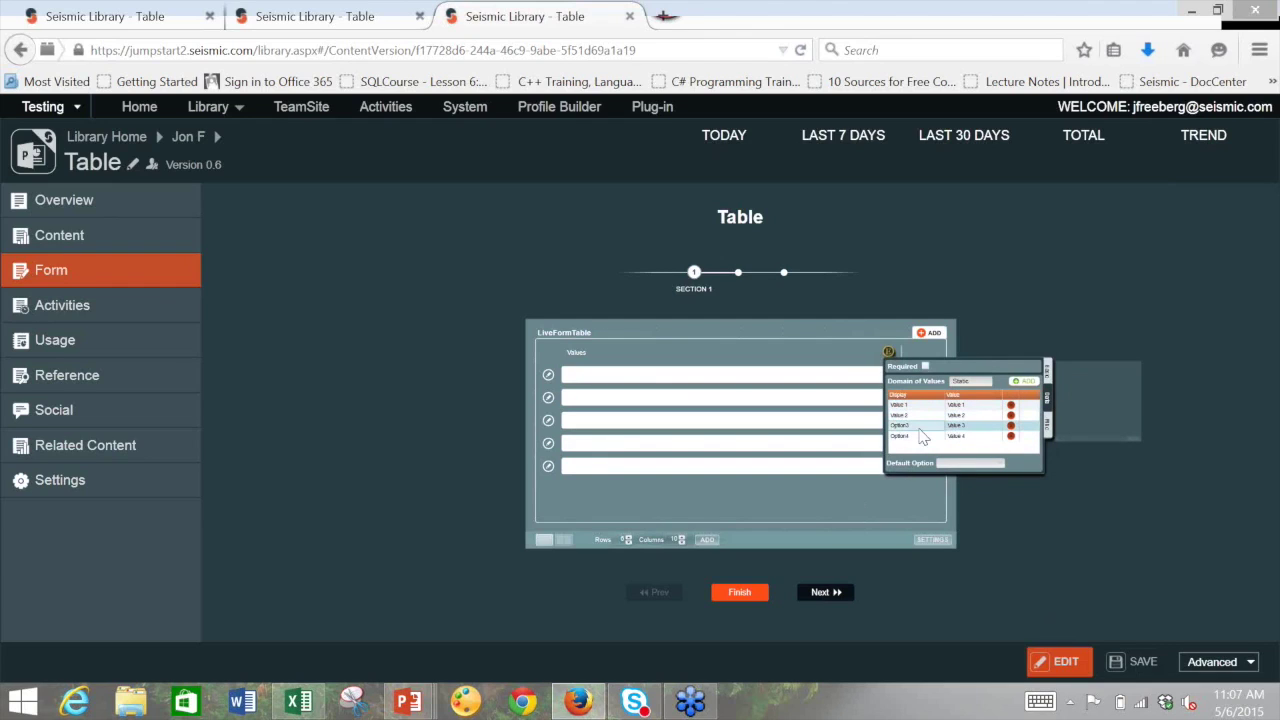
left_click(920, 427)
type("Value 3")
key("Return")
left_click(920, 429)
type("Val")
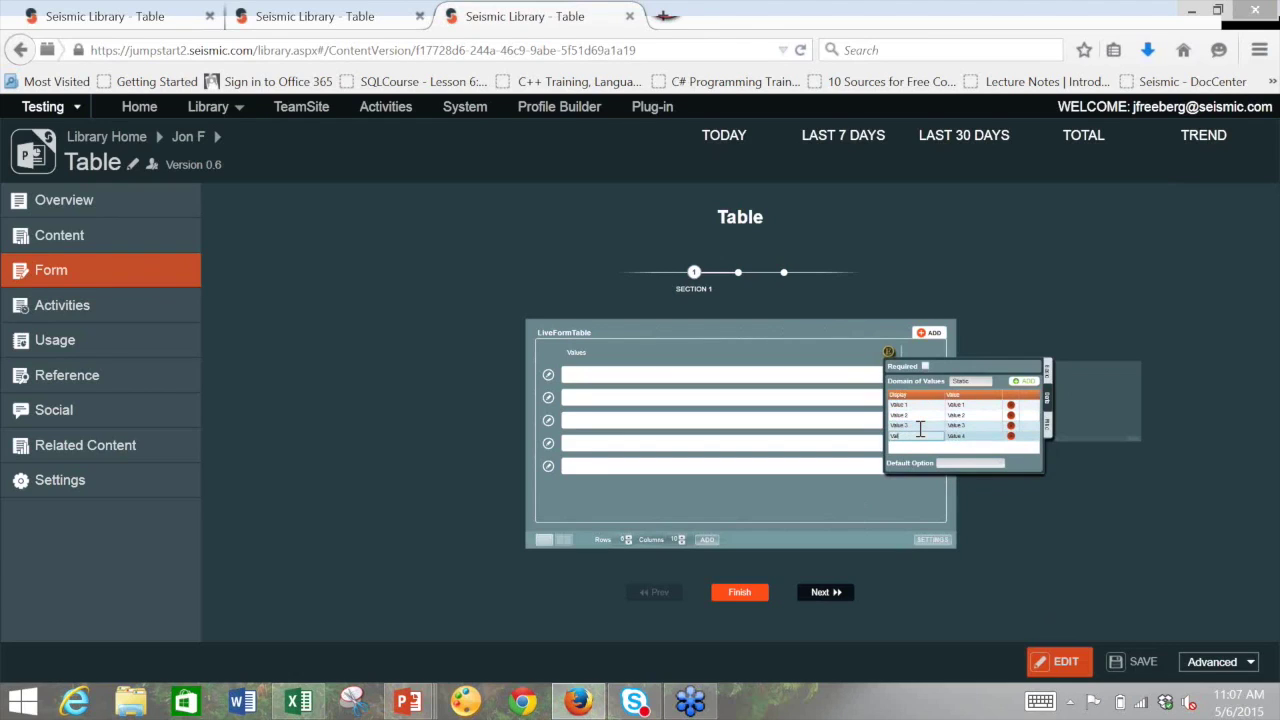
key("Return")
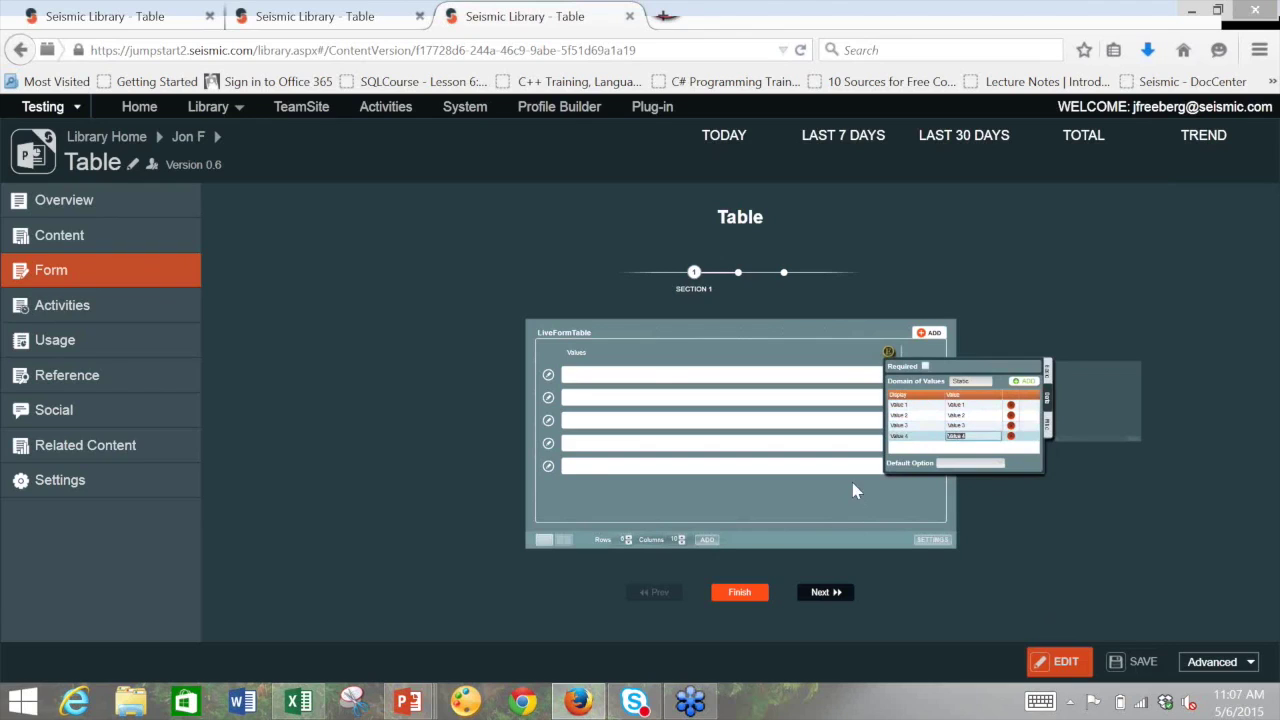
left_click(887, 374)
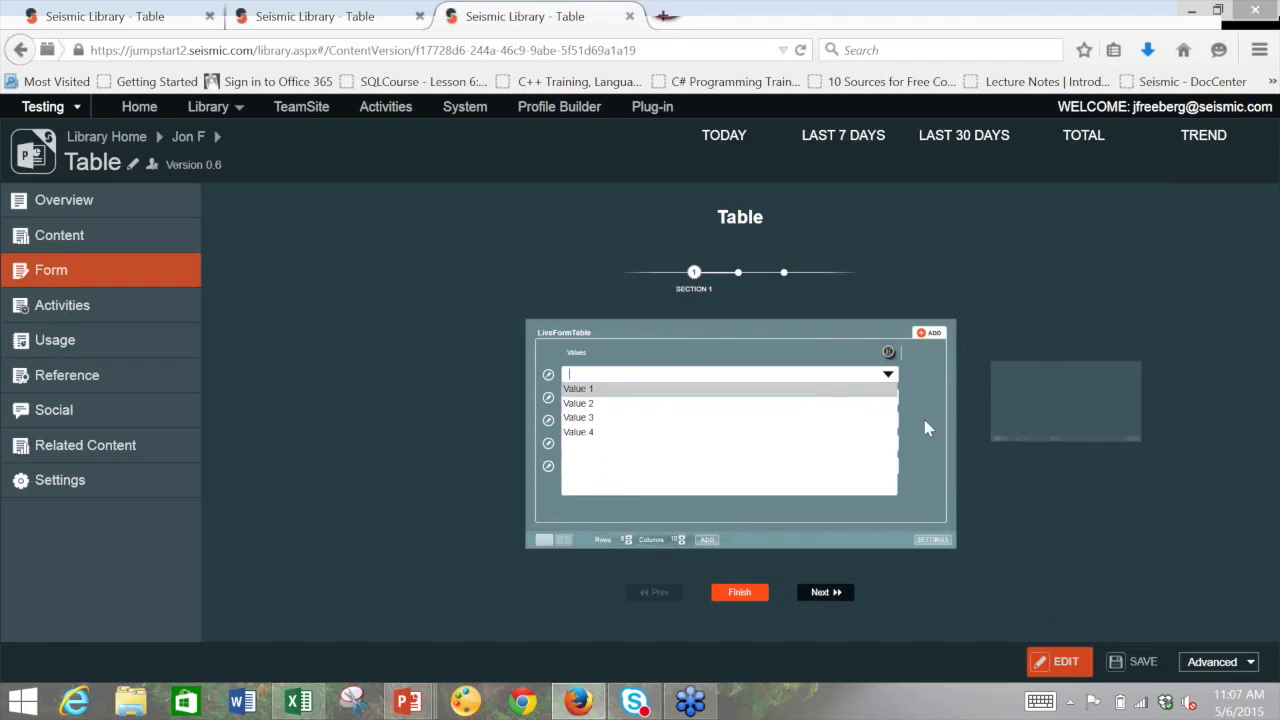
left_click(924, 377)
Switch the Values dropdown's domain of values from Static to Dynamic and open its source setup
left_click(888, 352)
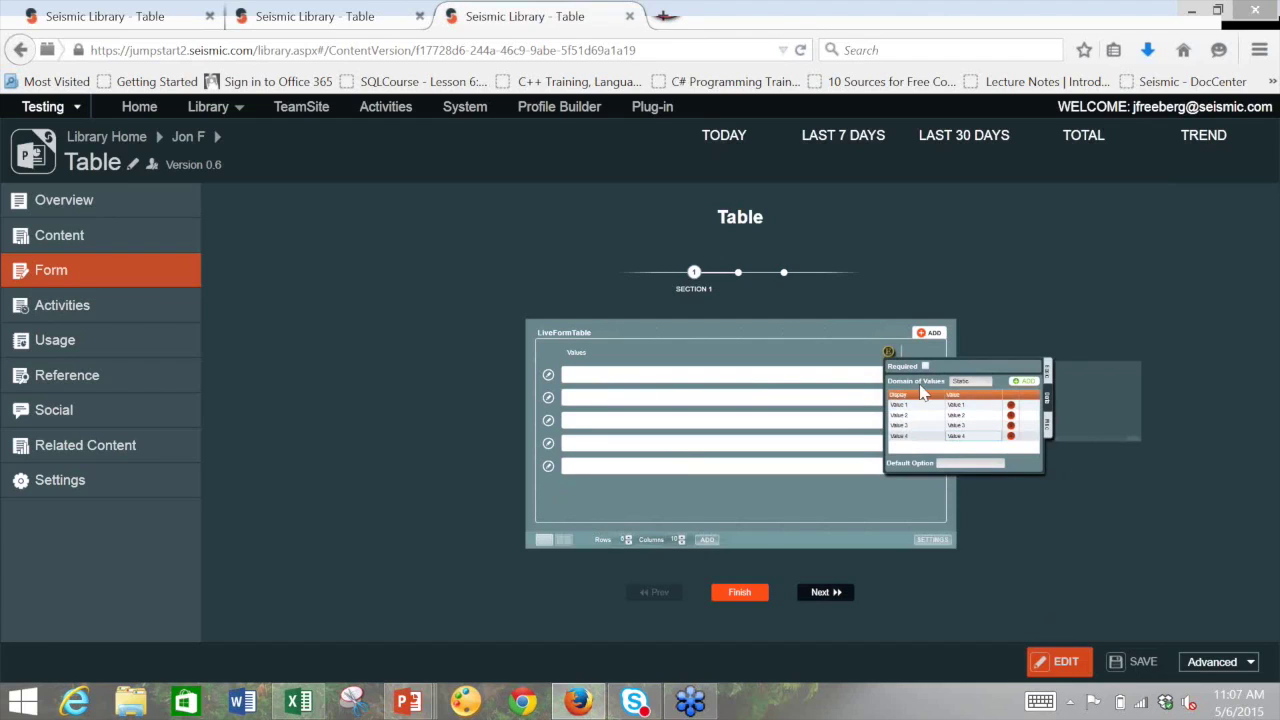
left_click(983, 383)
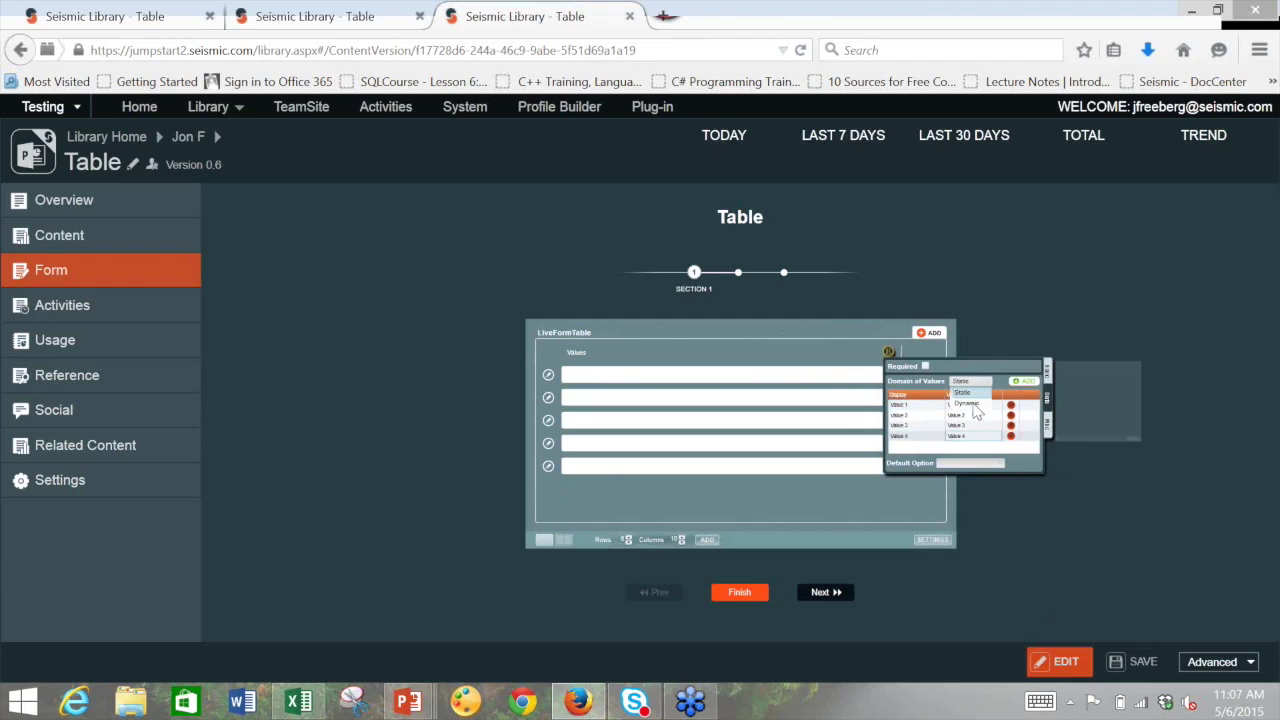
left_click(974, 406)
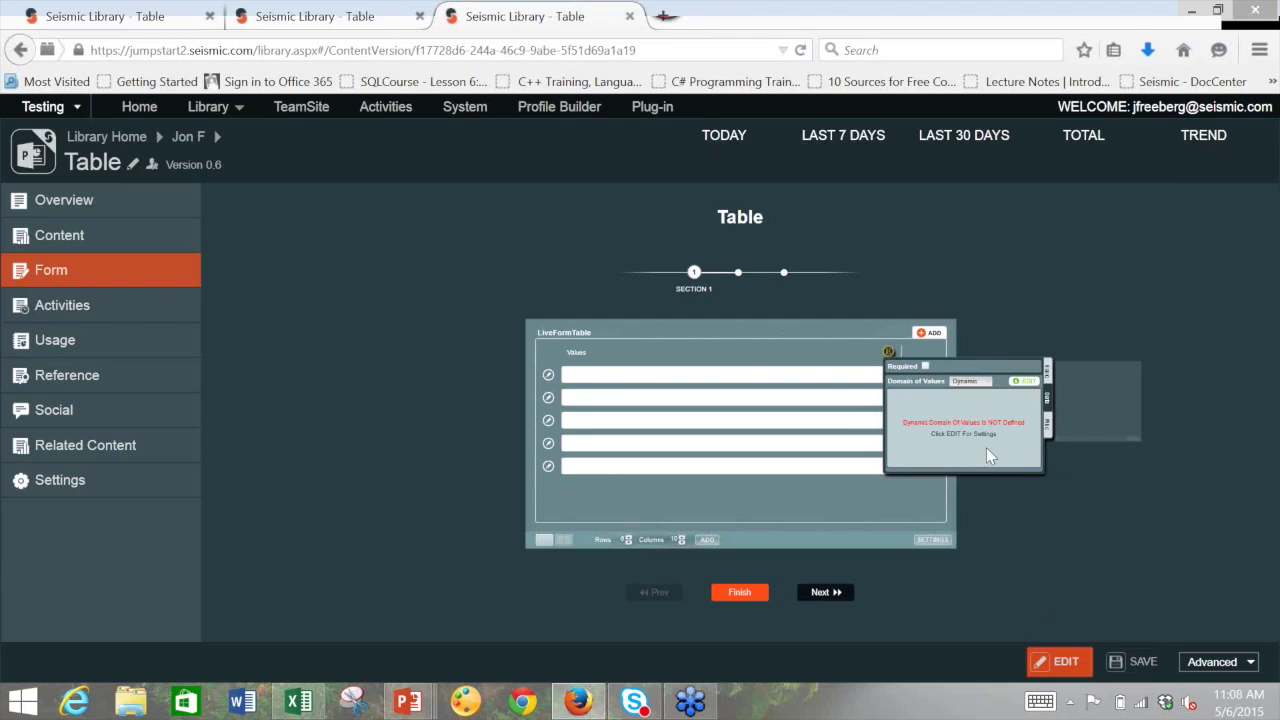
left_click(1027, 390)
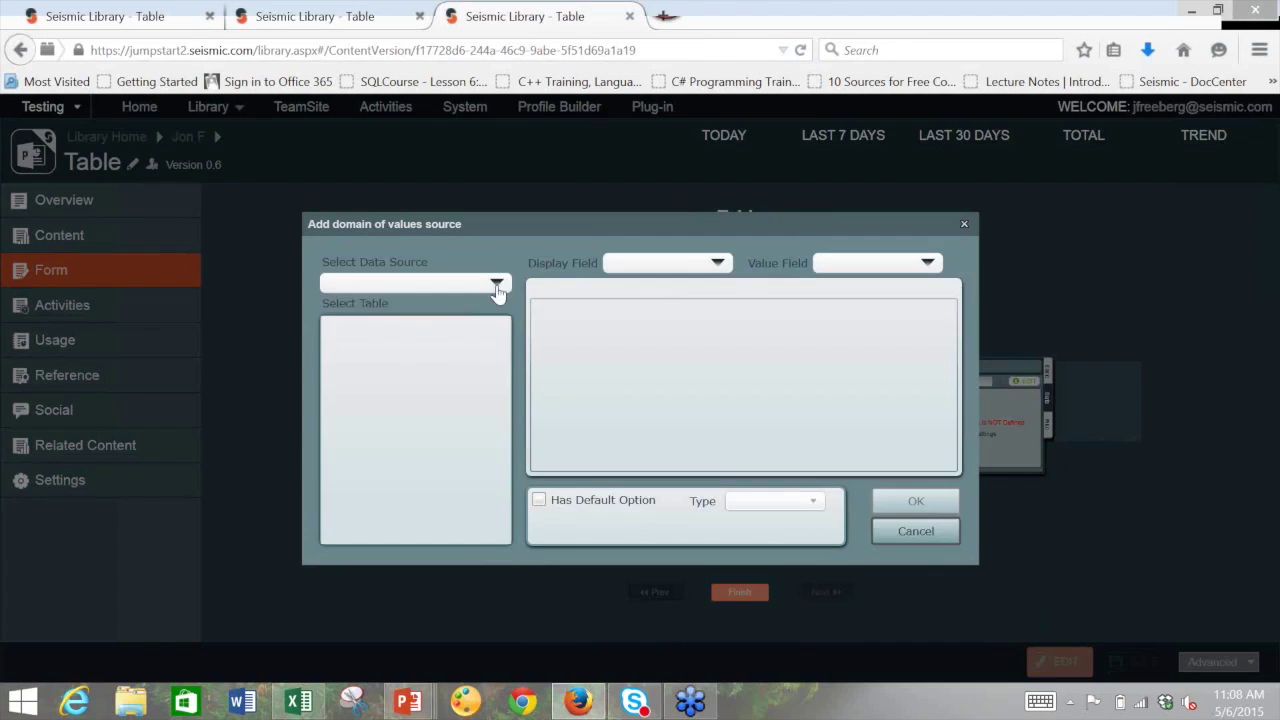
Pick the Offices data source with OfficeList as display and value field, confirm, and save the form
left_click(497, 287)
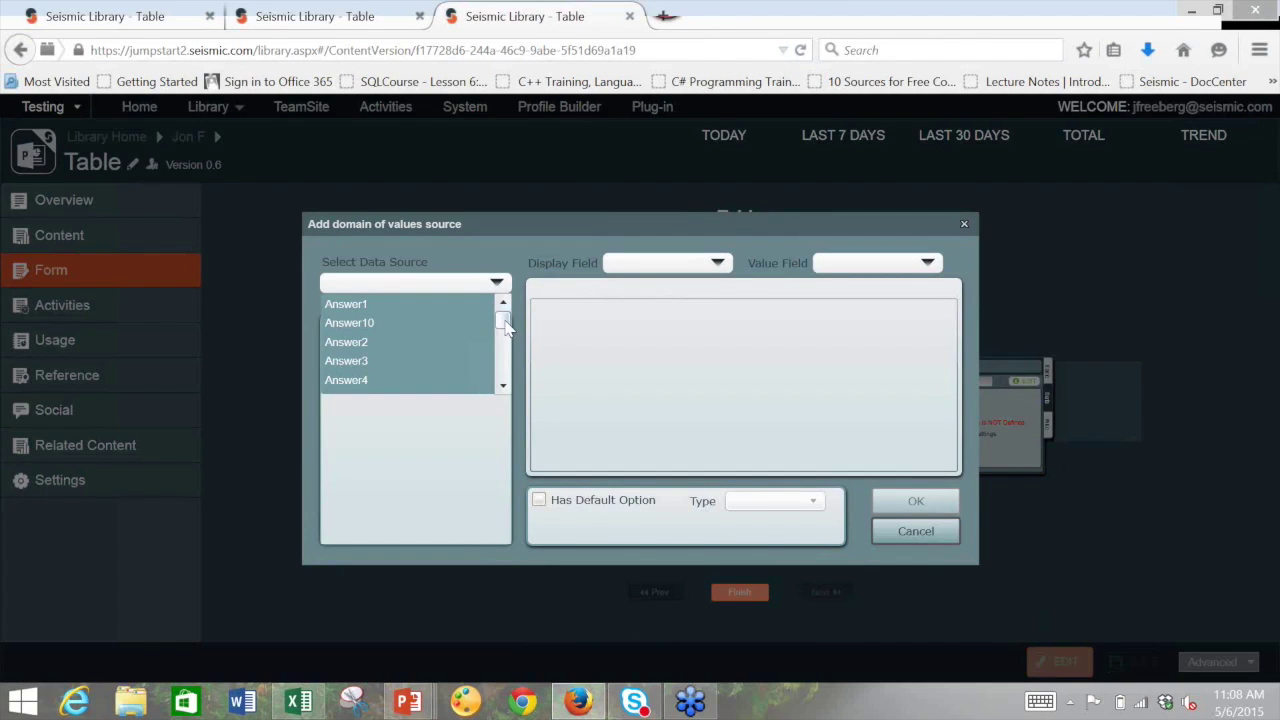
scroll(505, 330, "down", 3)
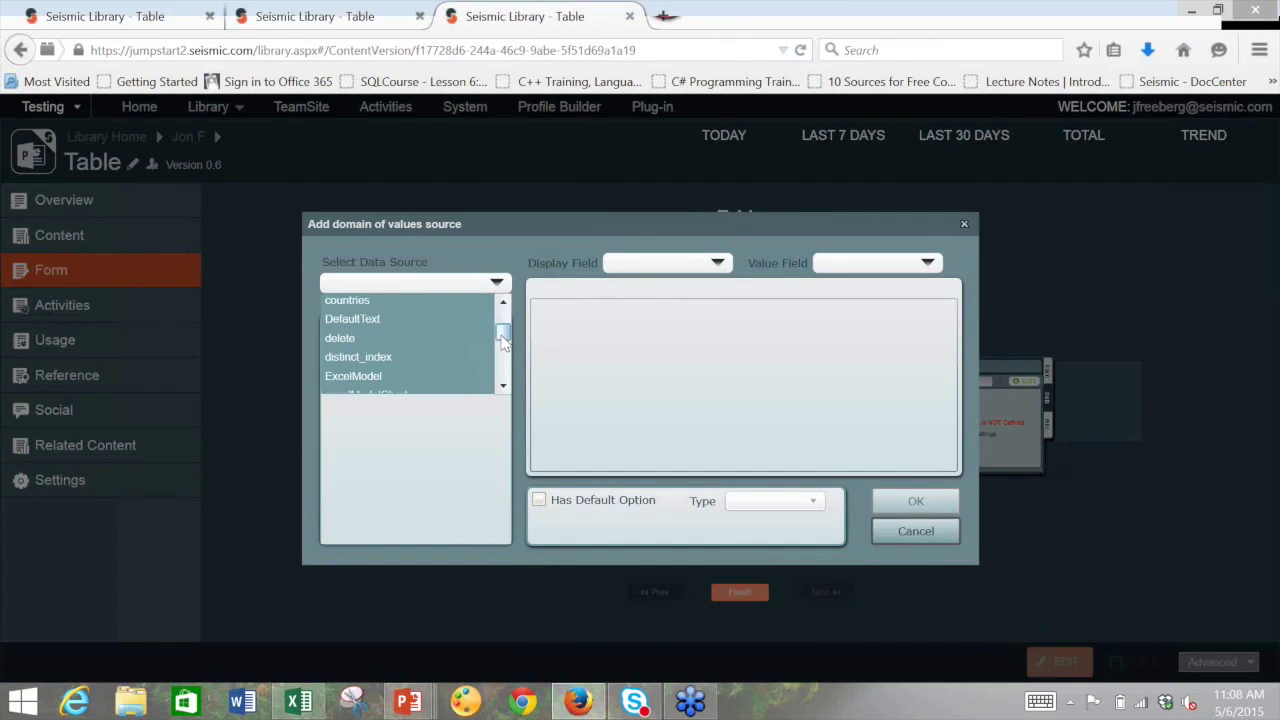
scroll(503, 340, "down", 6)
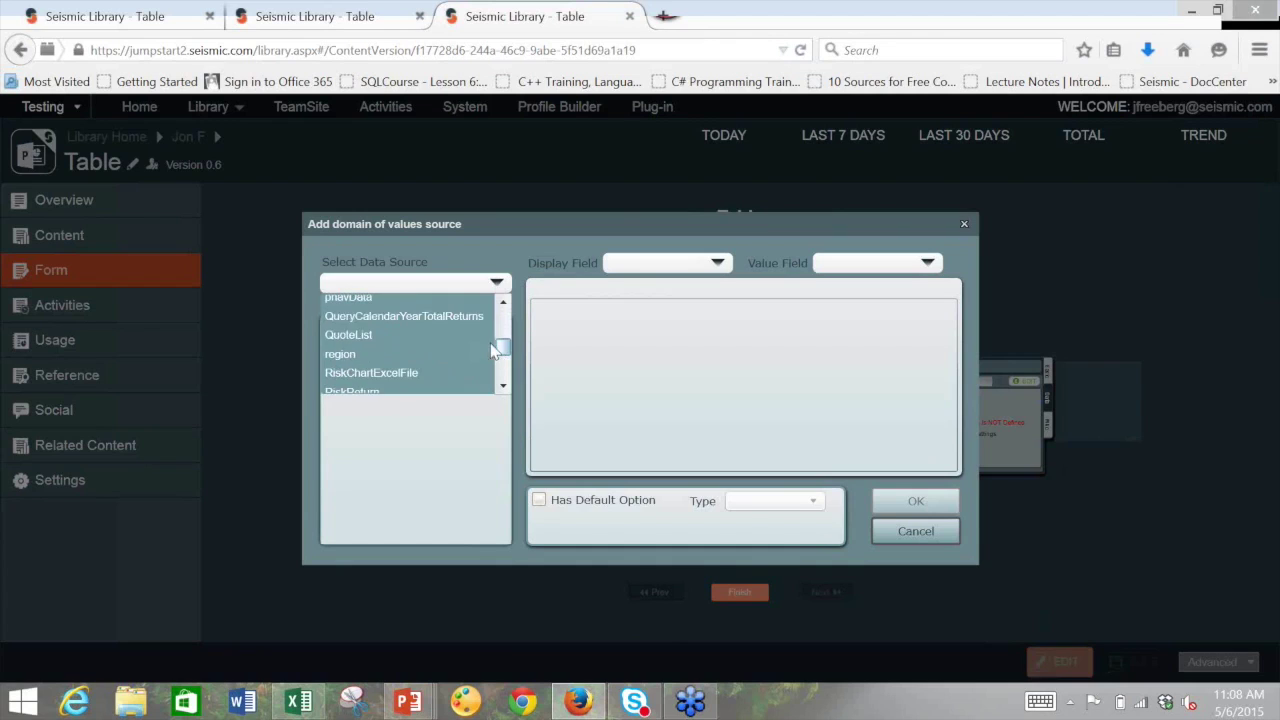
scroll(390, 328, "up", 2)
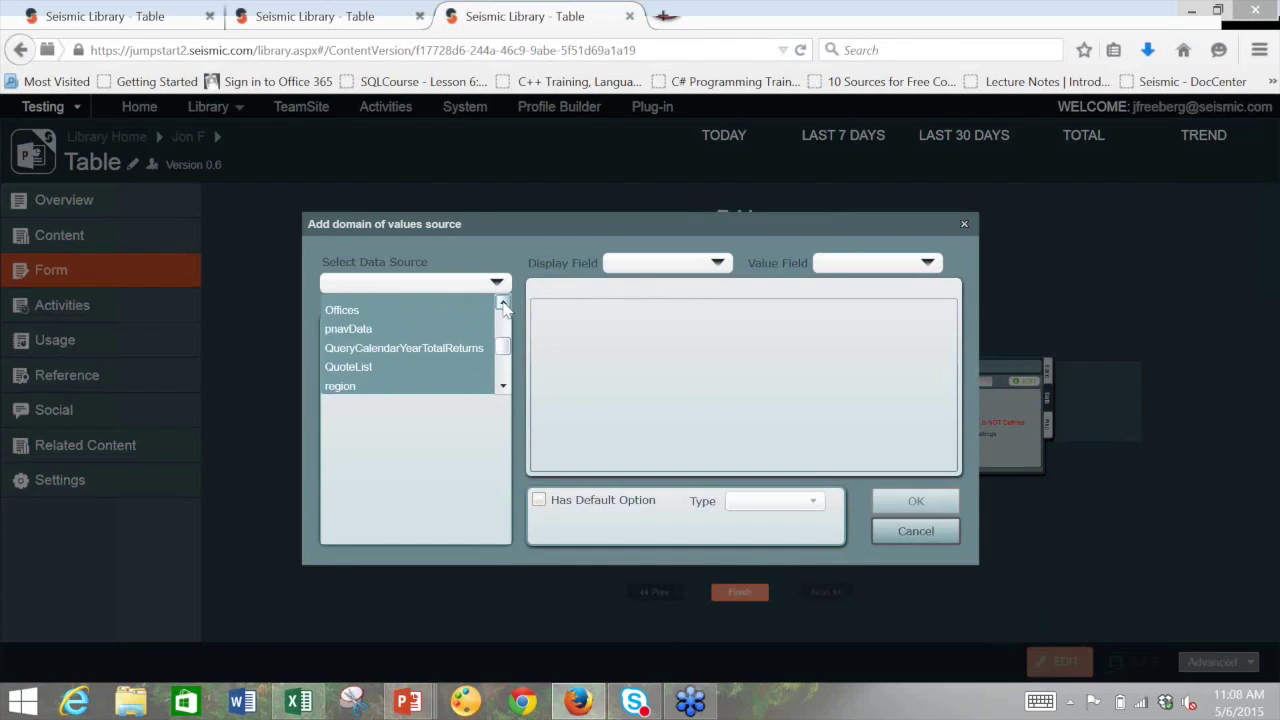
left_click(382, 312)
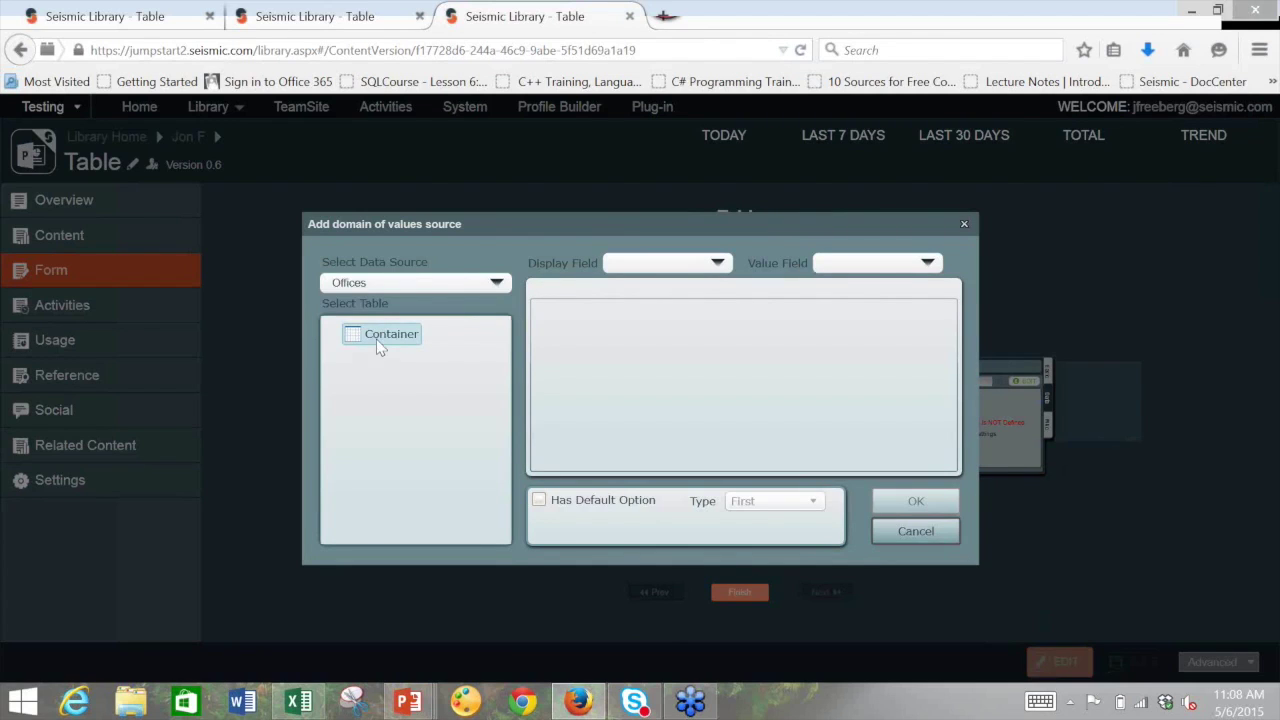
left_click(695, 265)
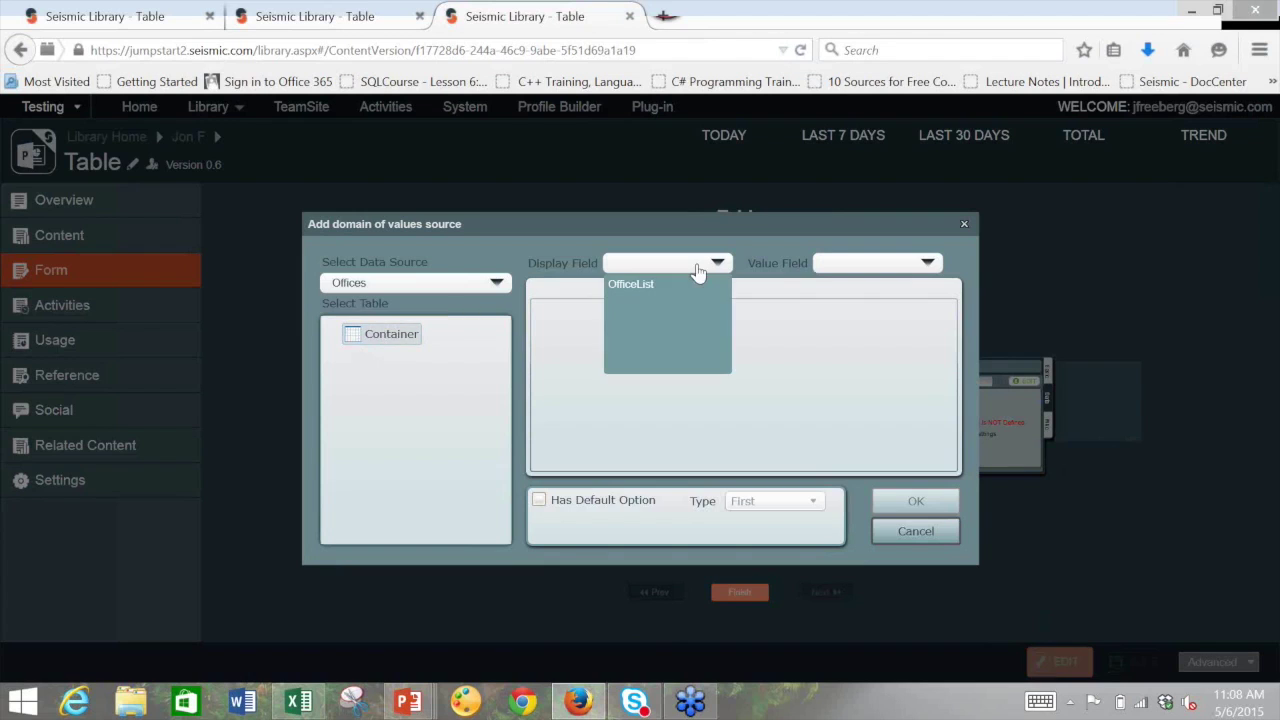
left_click(630, 288)
left_click(925, 268)
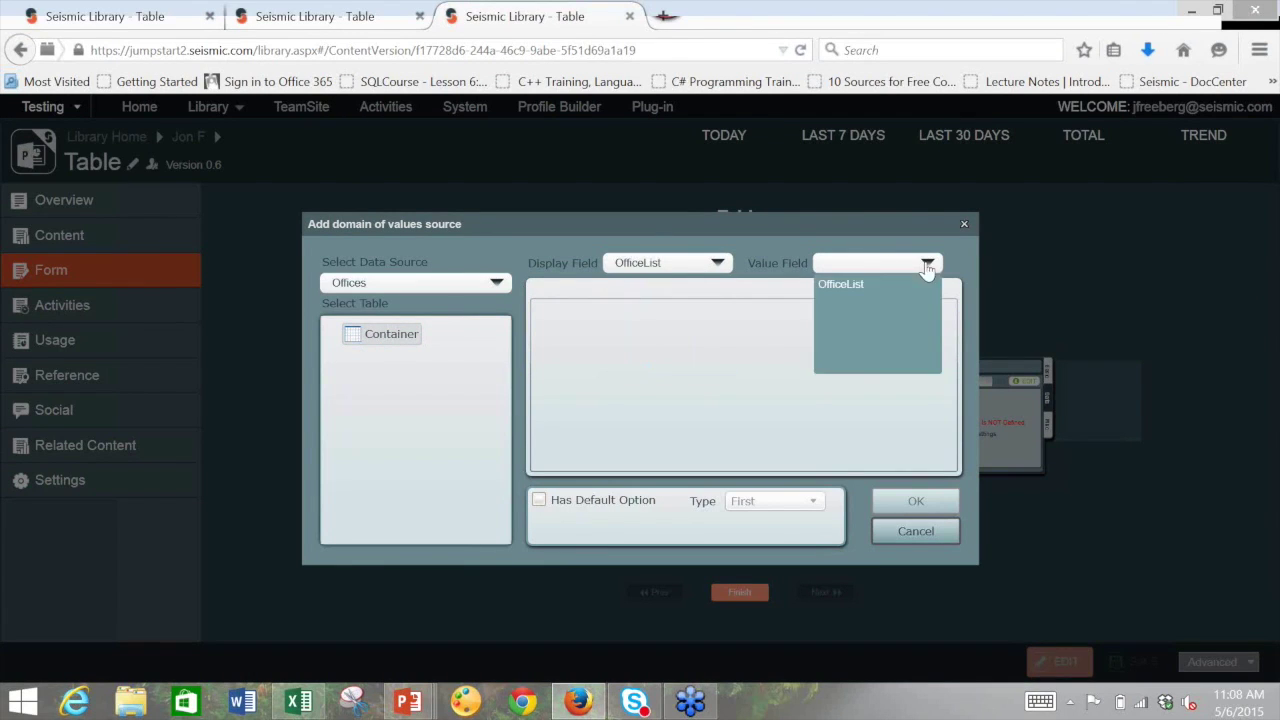
left_click(855, 288)
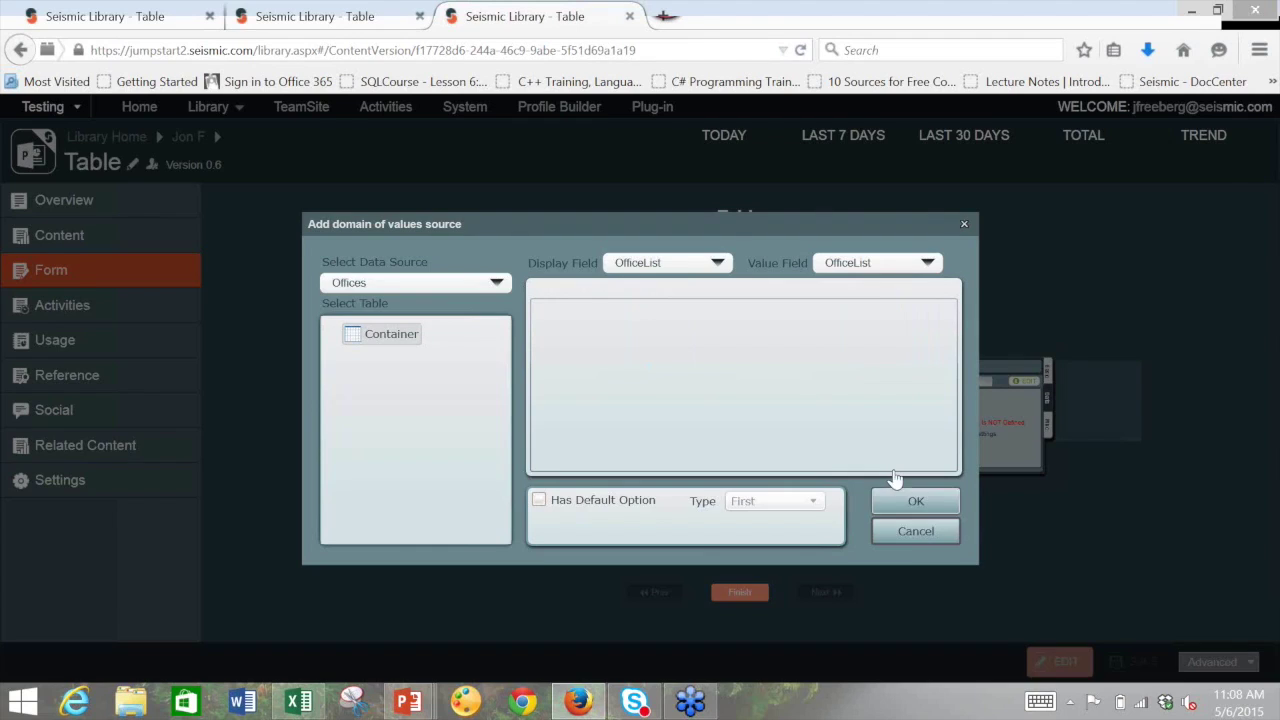
left_click(913, 503)
left_click(1143, 664)
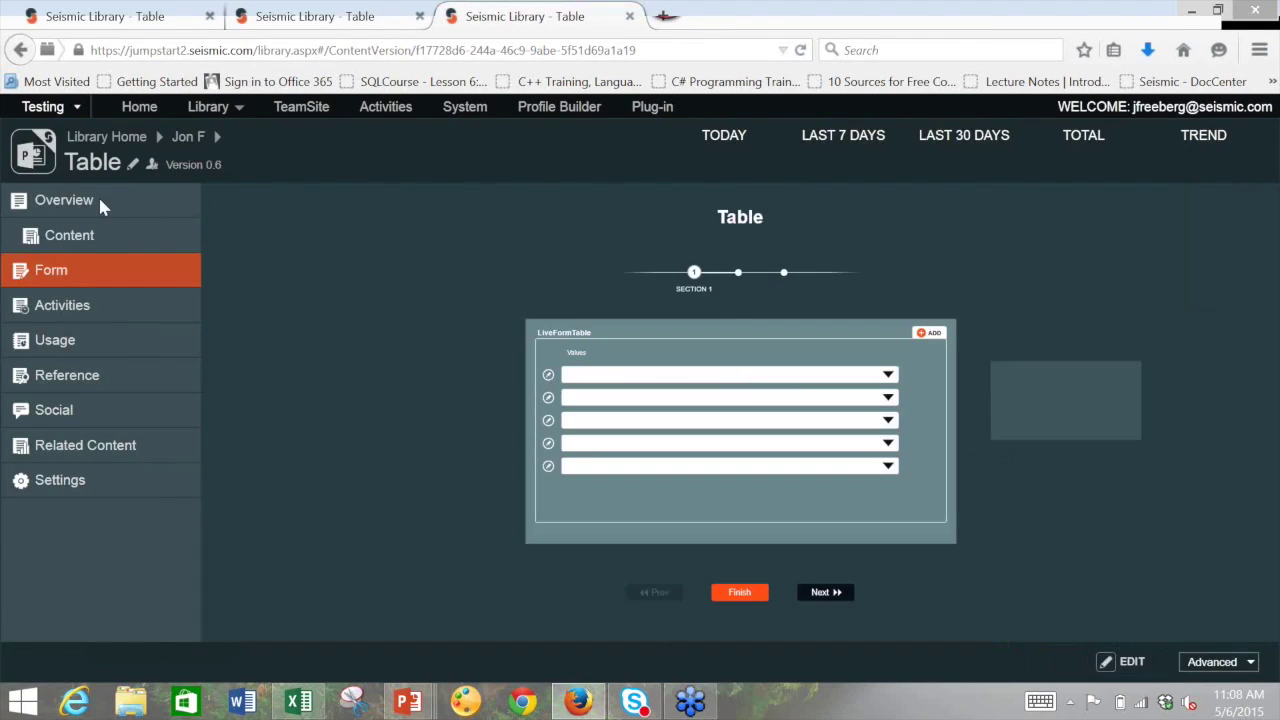
Reload the form via Overview and check the Values dropdown lists Boston, Chicago, New York and San Diego
left_click(98, 194)
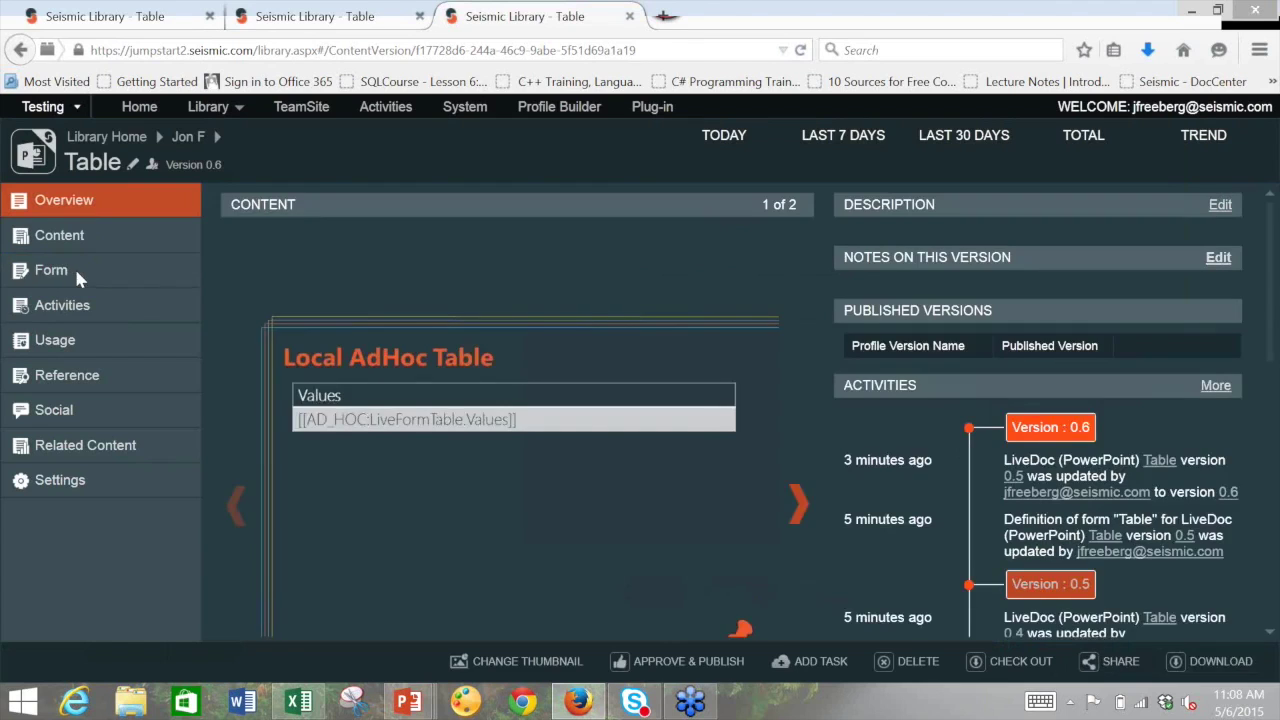
left_click(74, 268)
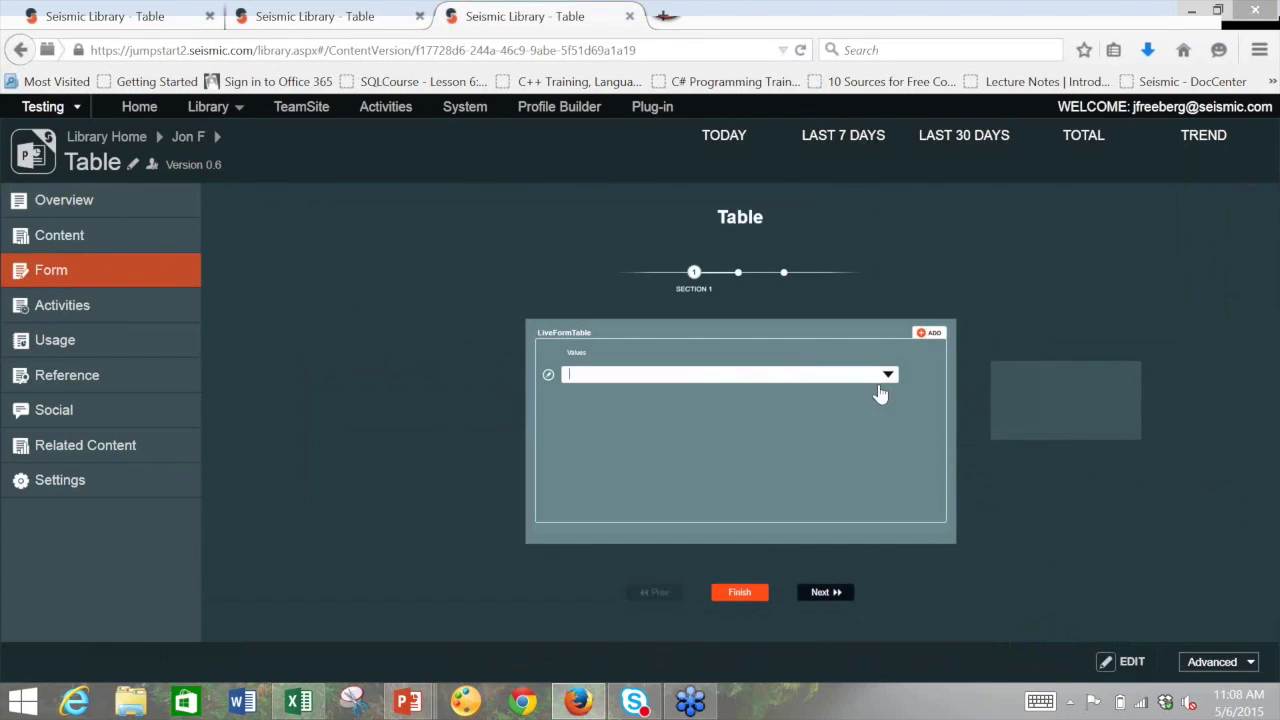
left_click(884, 378)
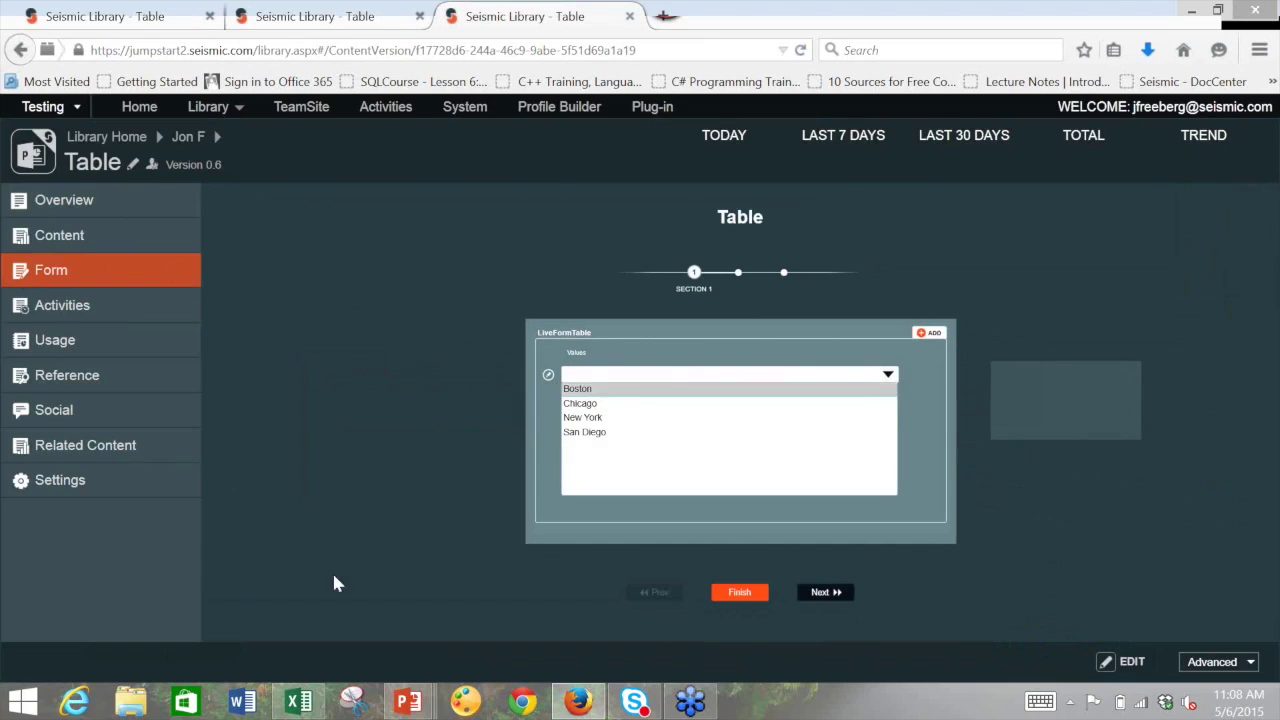
left_click(298, 701)
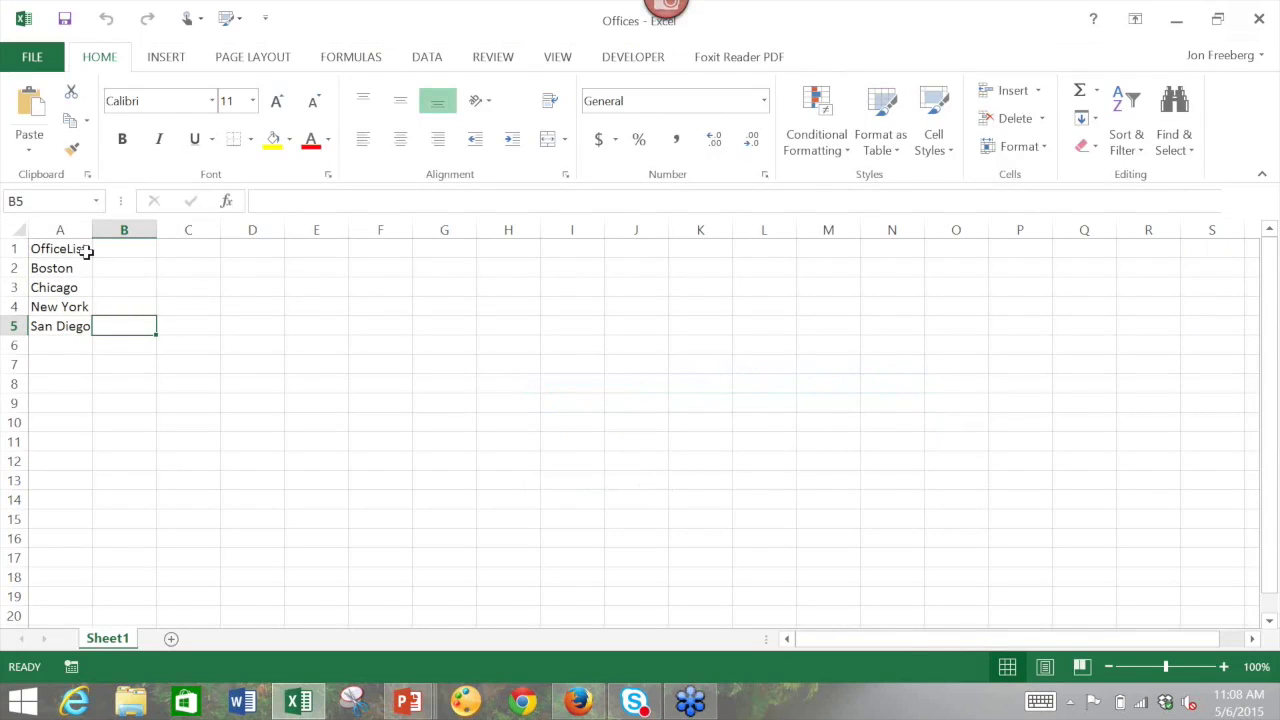
Review the four-city OfficeList in Excel, minimize it, and pick Boston in the first row
left_click_drag(80, 251, 57, 326)
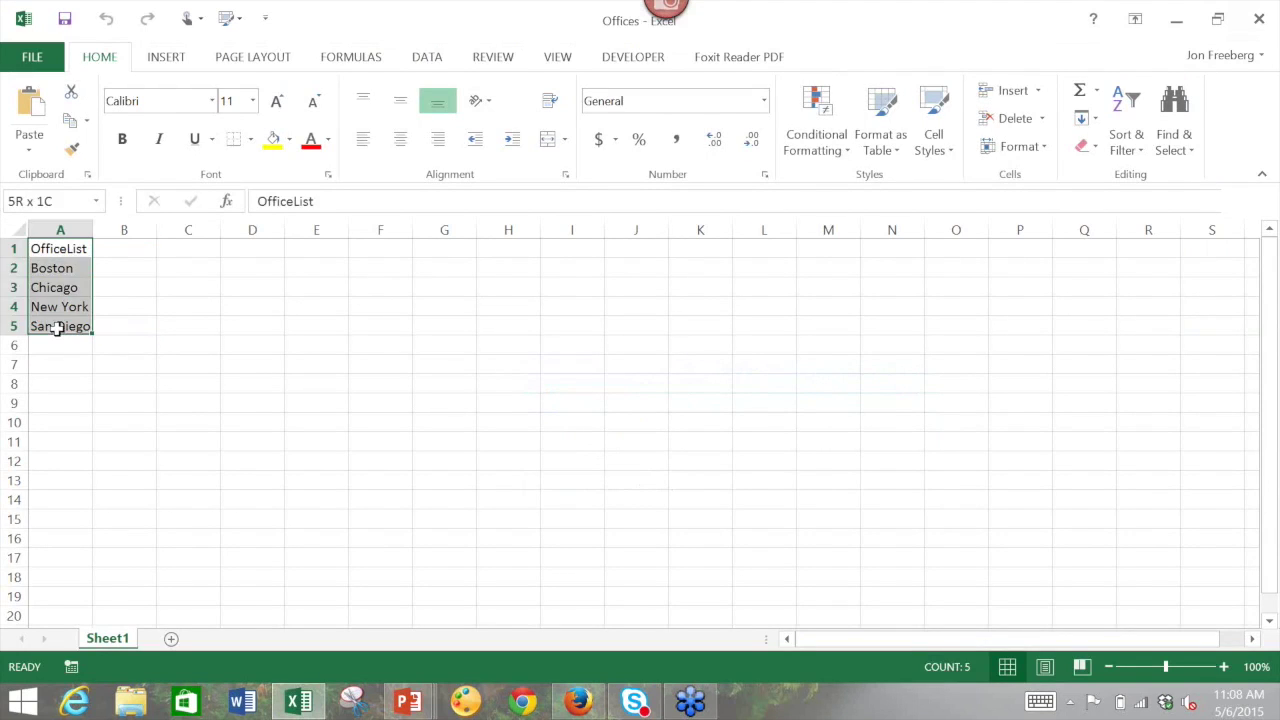
left_click(70, 270)
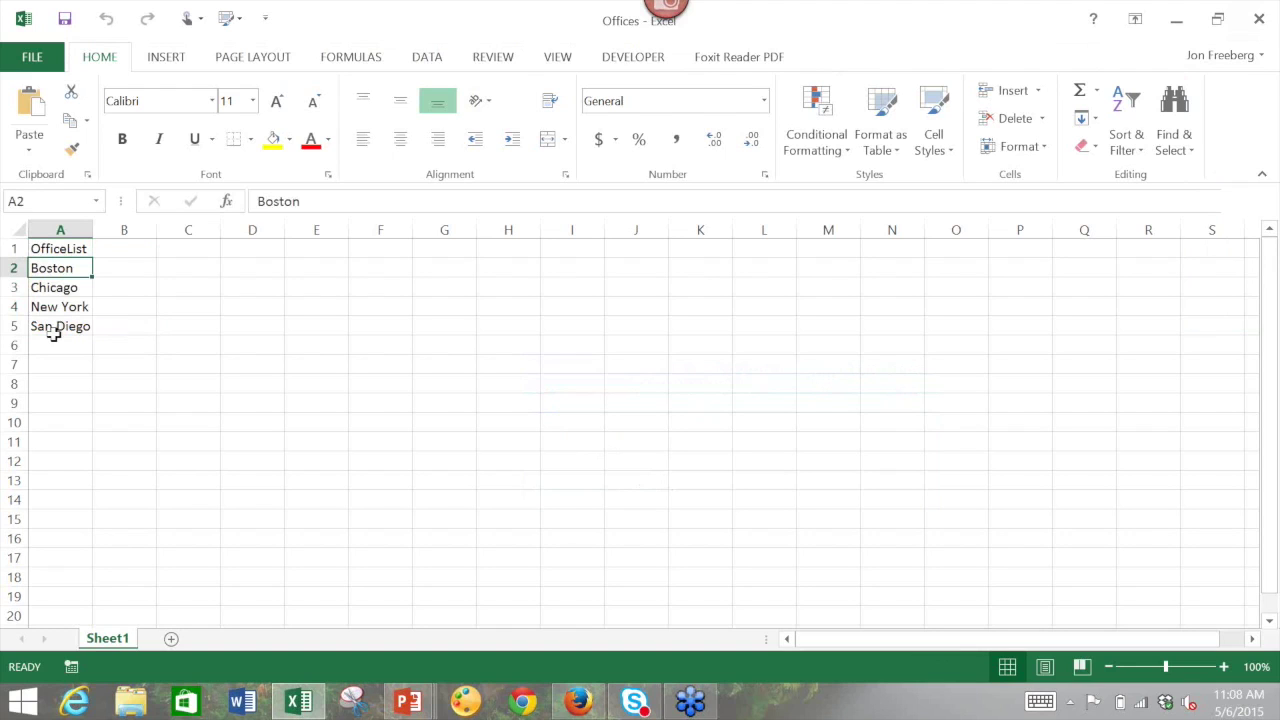
left_click(1178, 20)
left_click(631, 389)
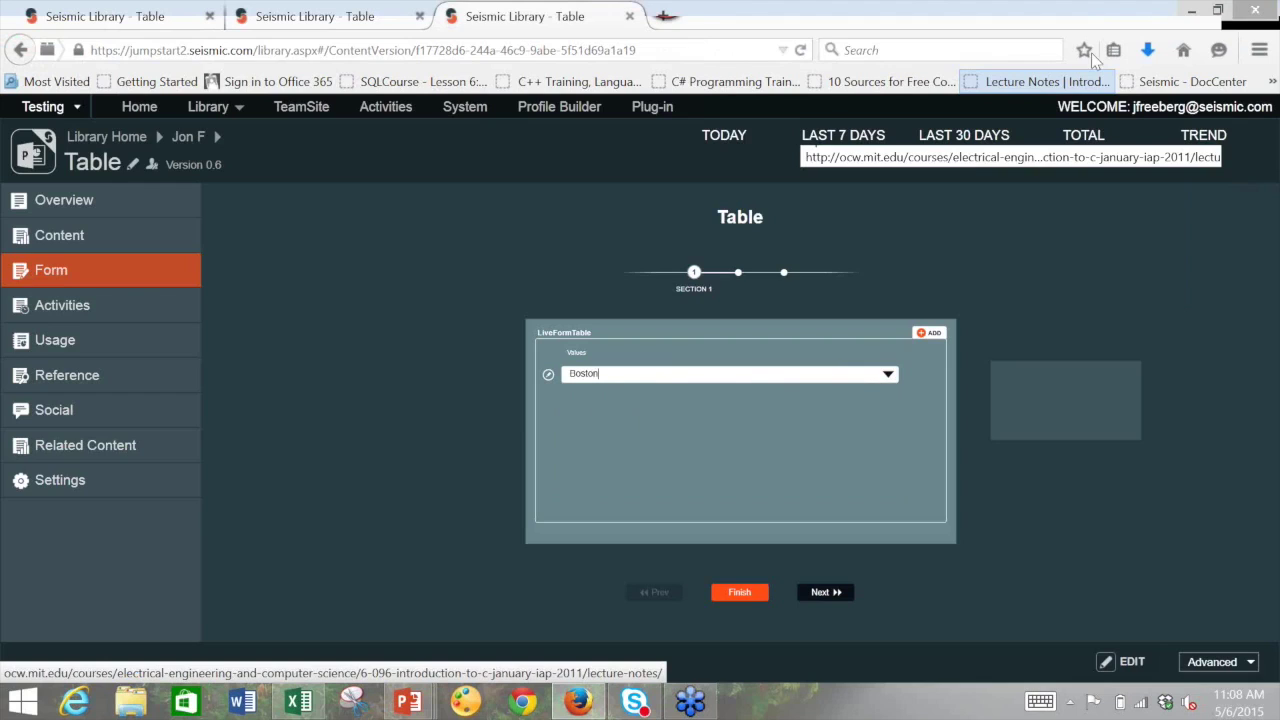
Add rows beneath Boston and set them to Chicago, New York and San Diego
left_click(928, 333)
double_click(930, 334)
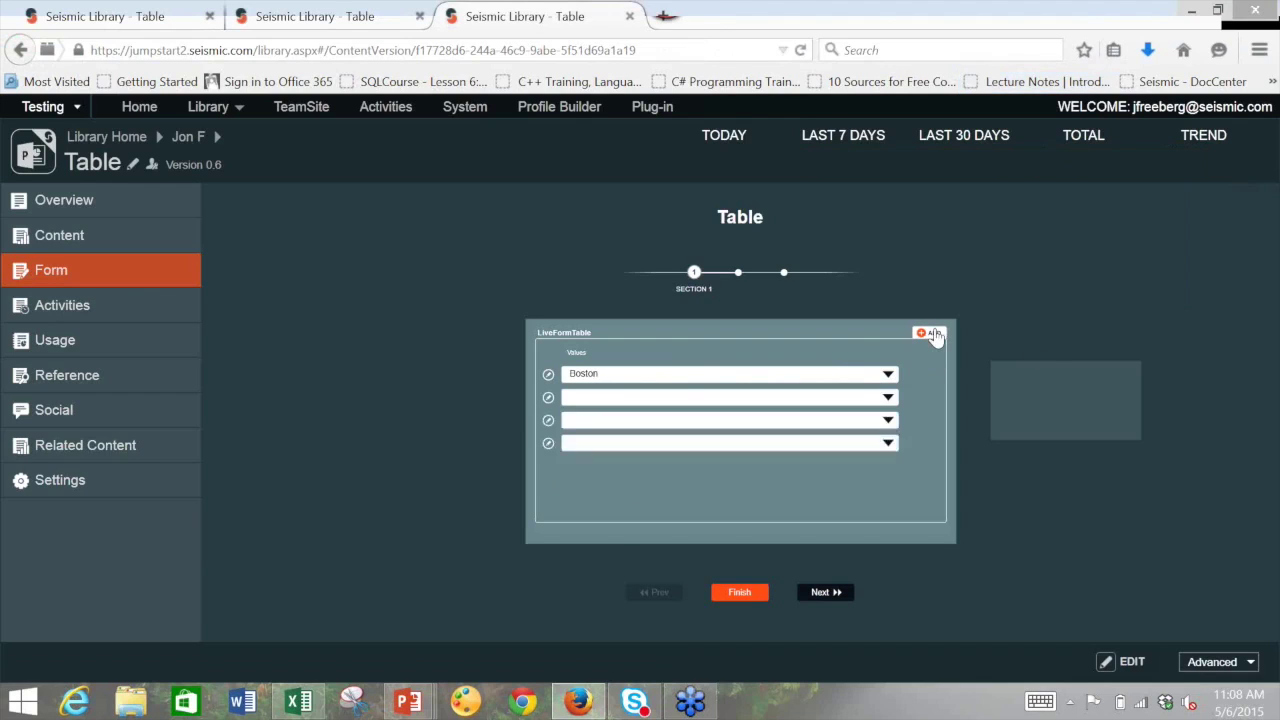
left_click(887, 397)
left_click(748, 429)
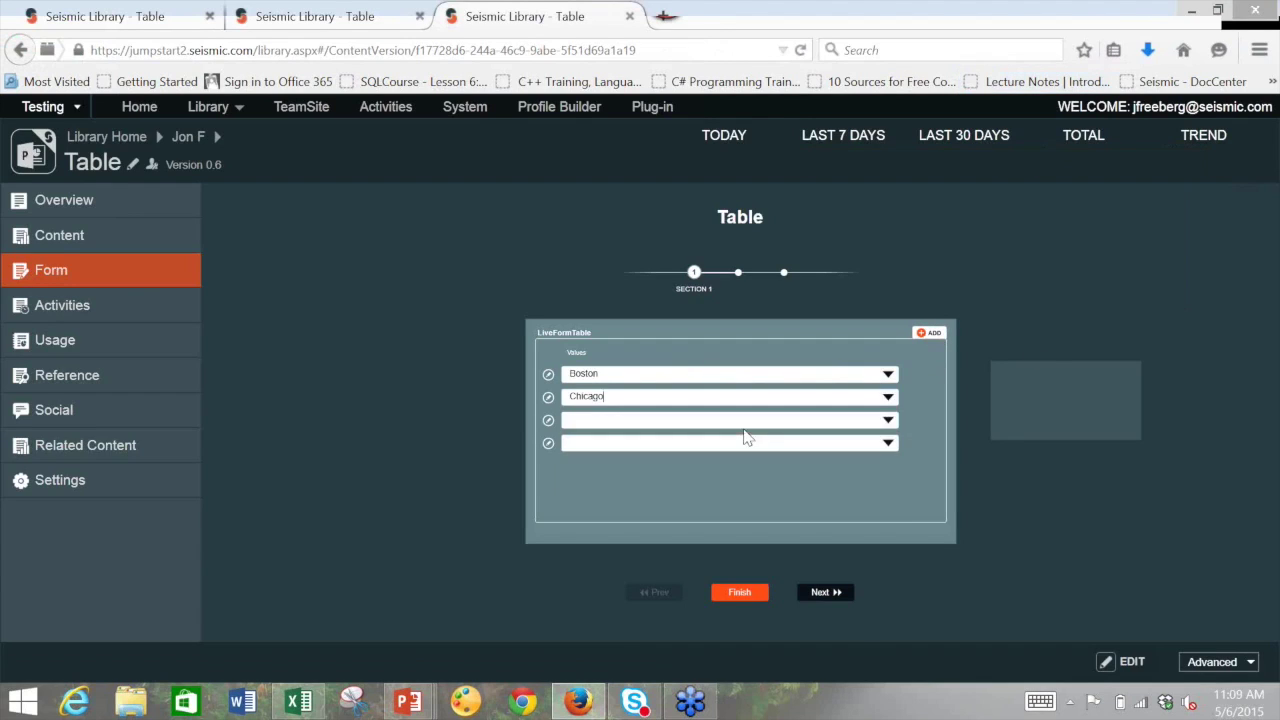
left_click(884, 420)
left_click(829, 462)
left_click(887, 443)
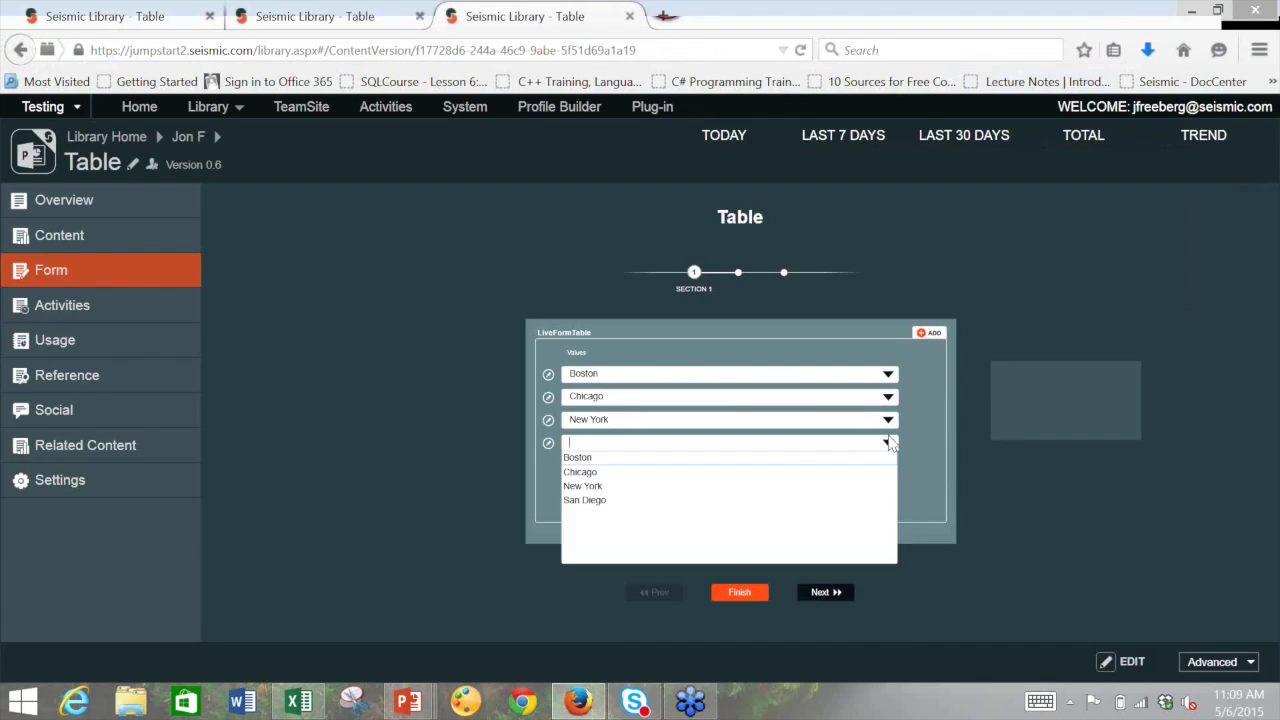
left_click(806, 501)
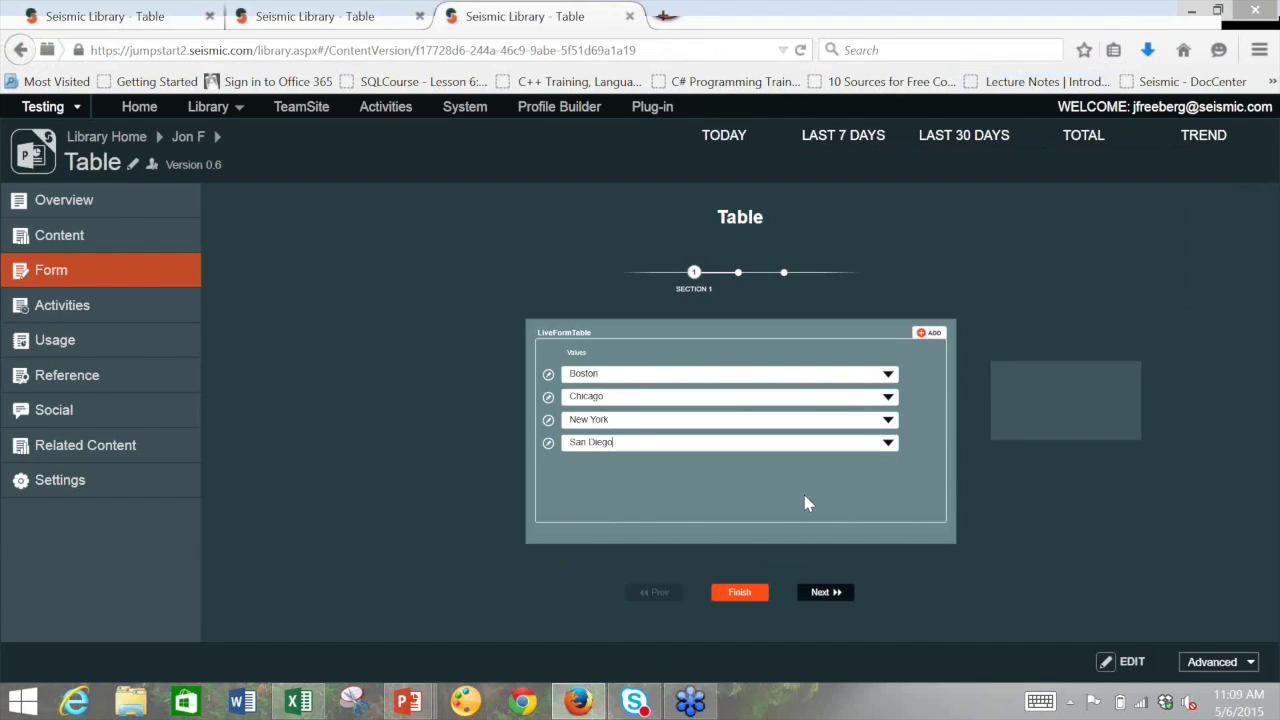
left_click(612, 373)
left_click(844, 397)
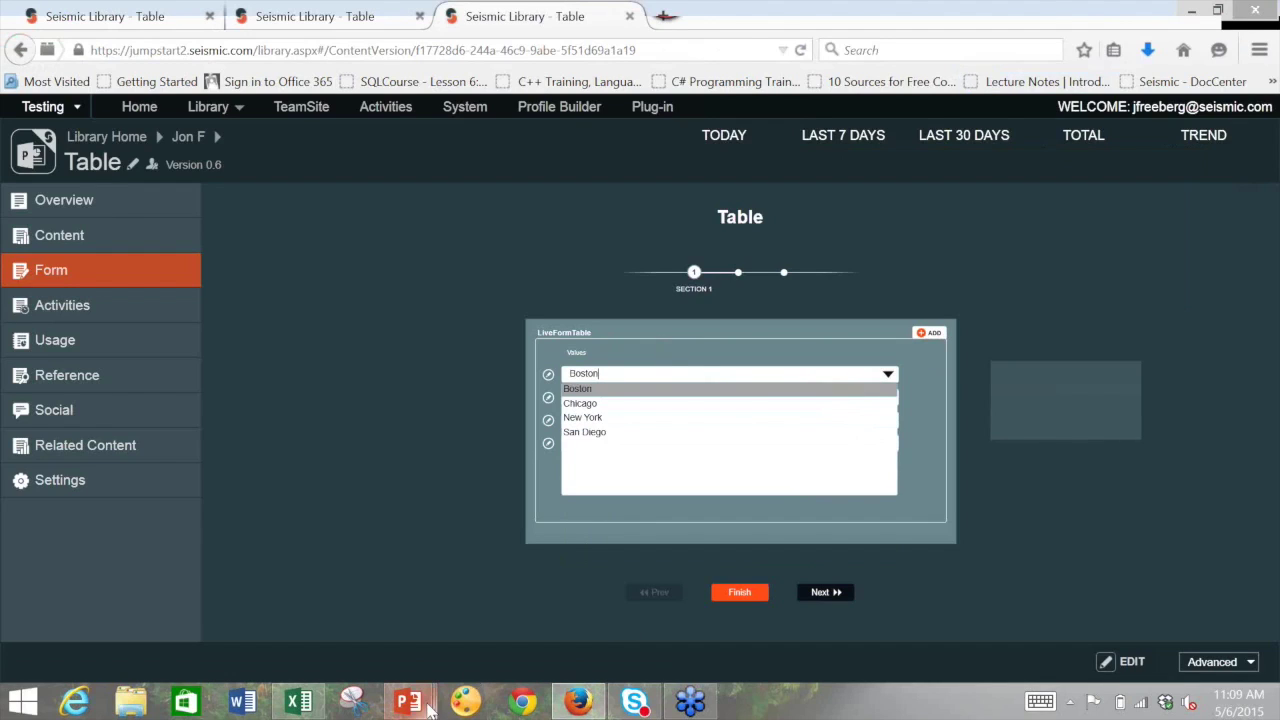
Show the Table(V0.4)_Template Selection Mode Table slide with its variable panel, then return to the Offices workbook
mouse_move(428, 705)
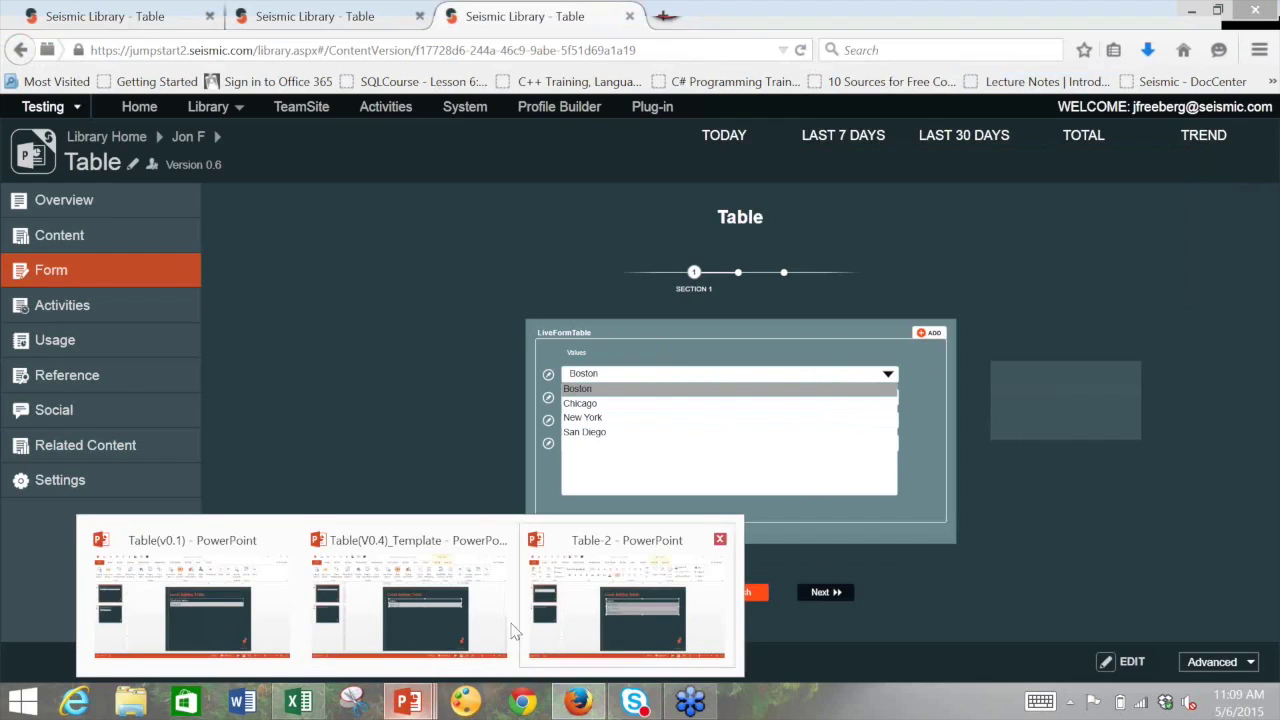
left_click(406, 594)
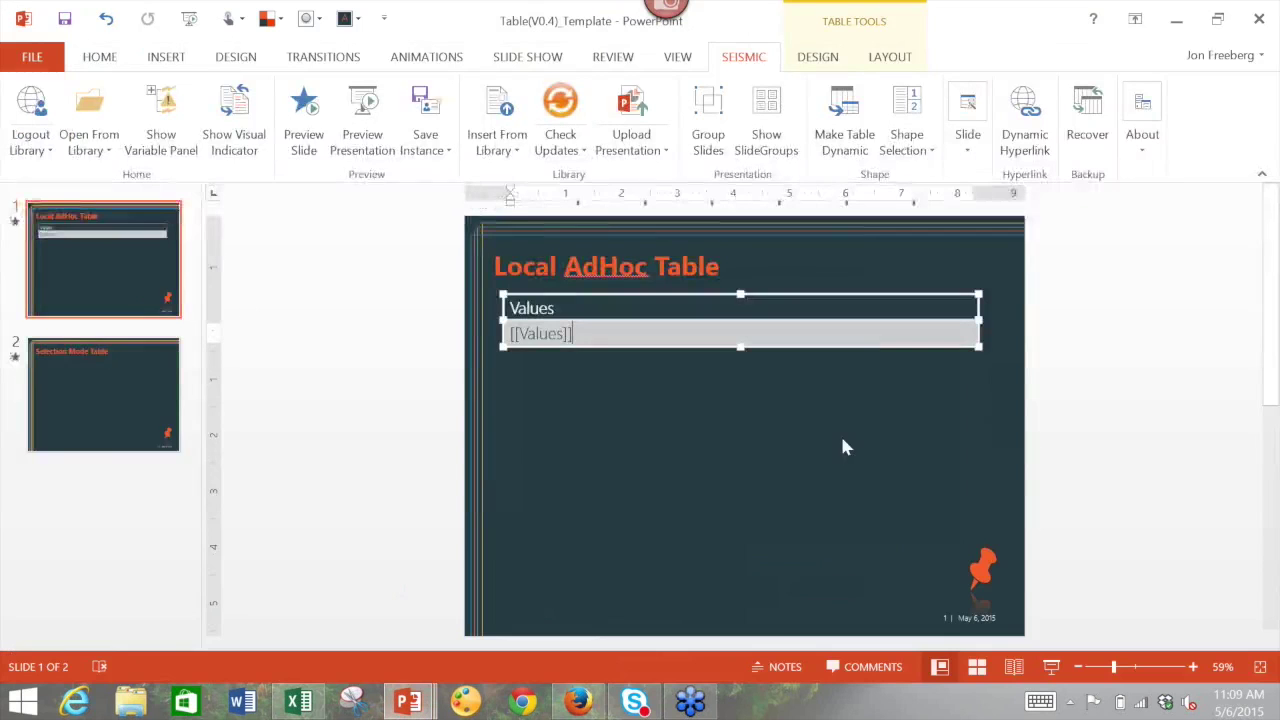
left_click(93, 368)
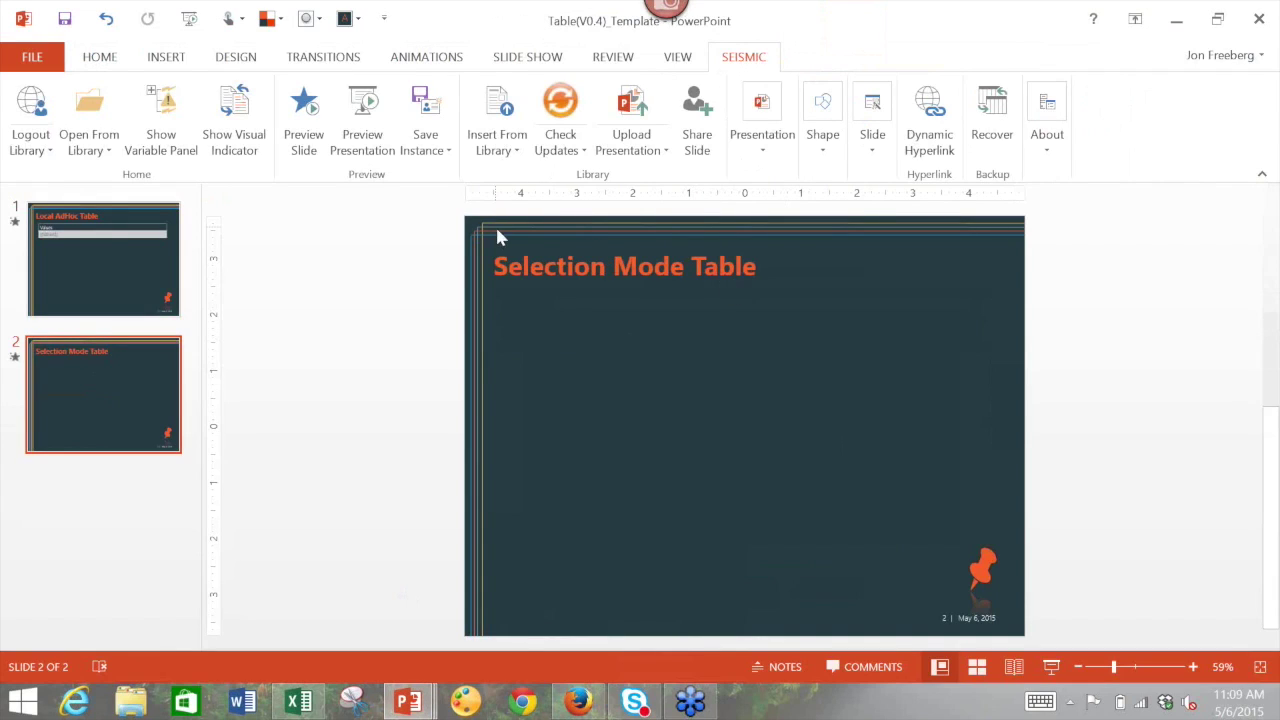
left_click(175, 128)
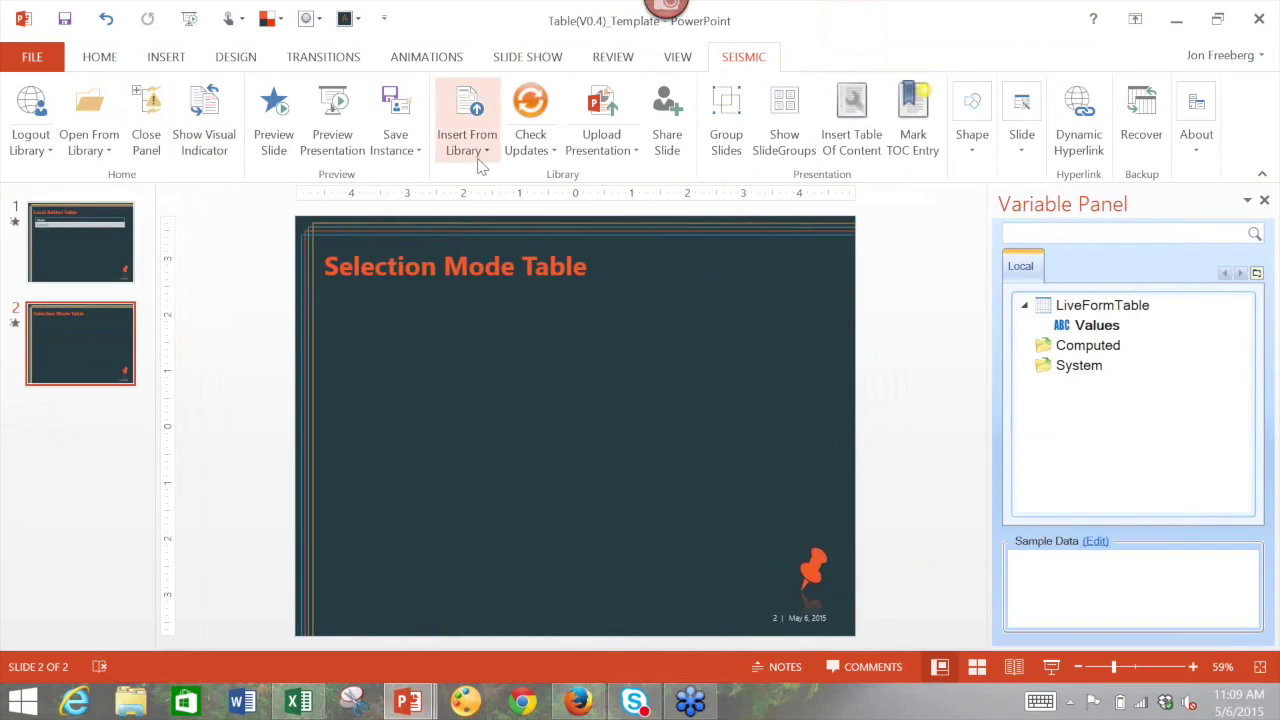
left_click(297, 705)
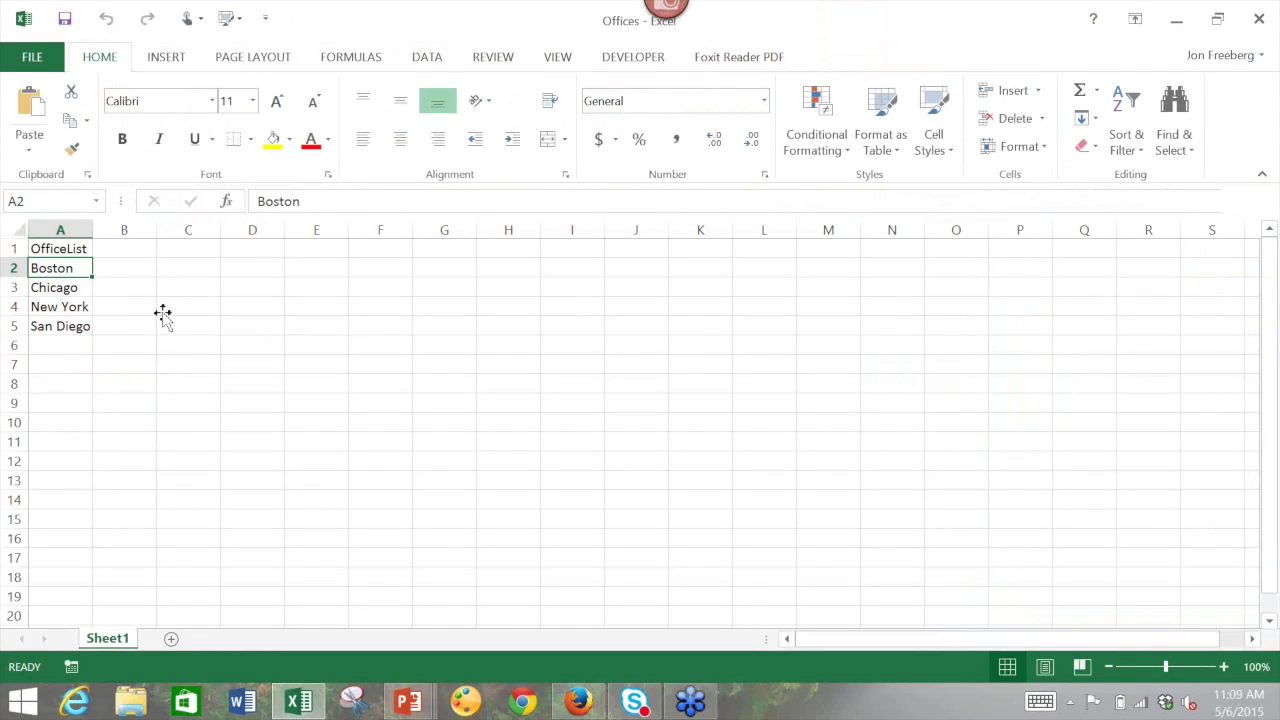
Review the five OfficeList cells A1:A5, then close the Offices workbook
left_click_drag(55, 248, 63, 332)
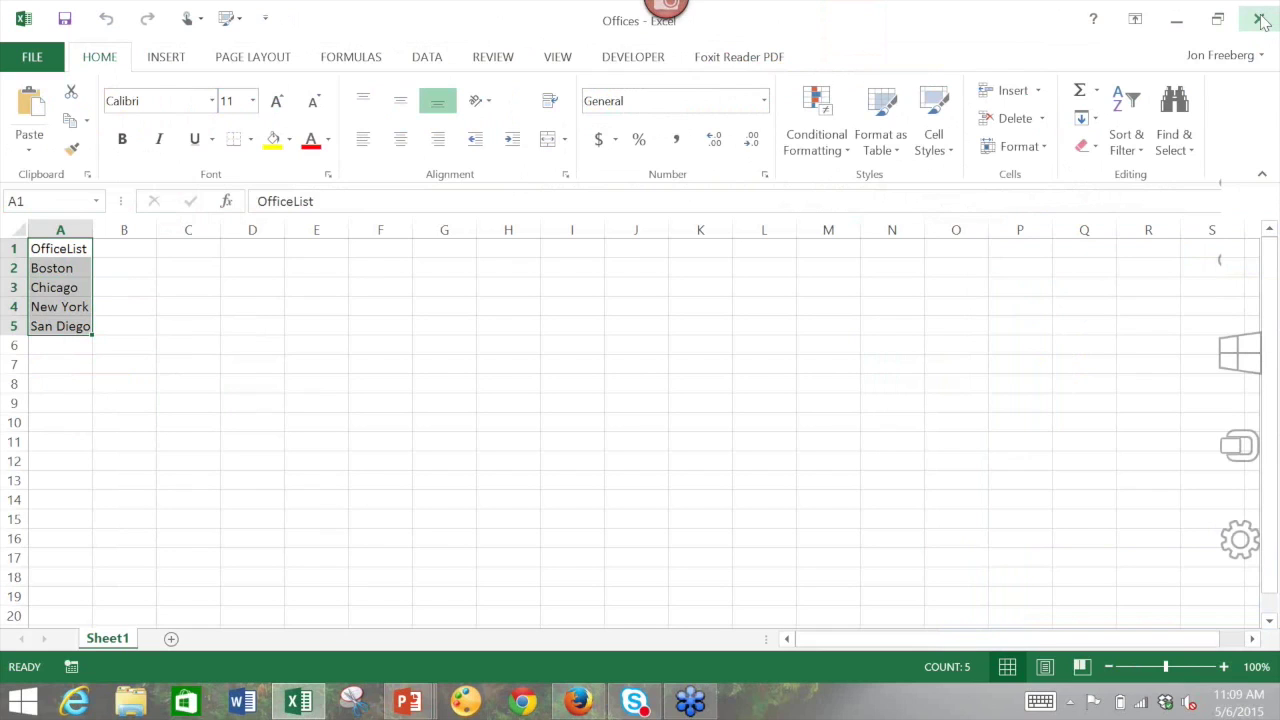
left_click(1262, 18)
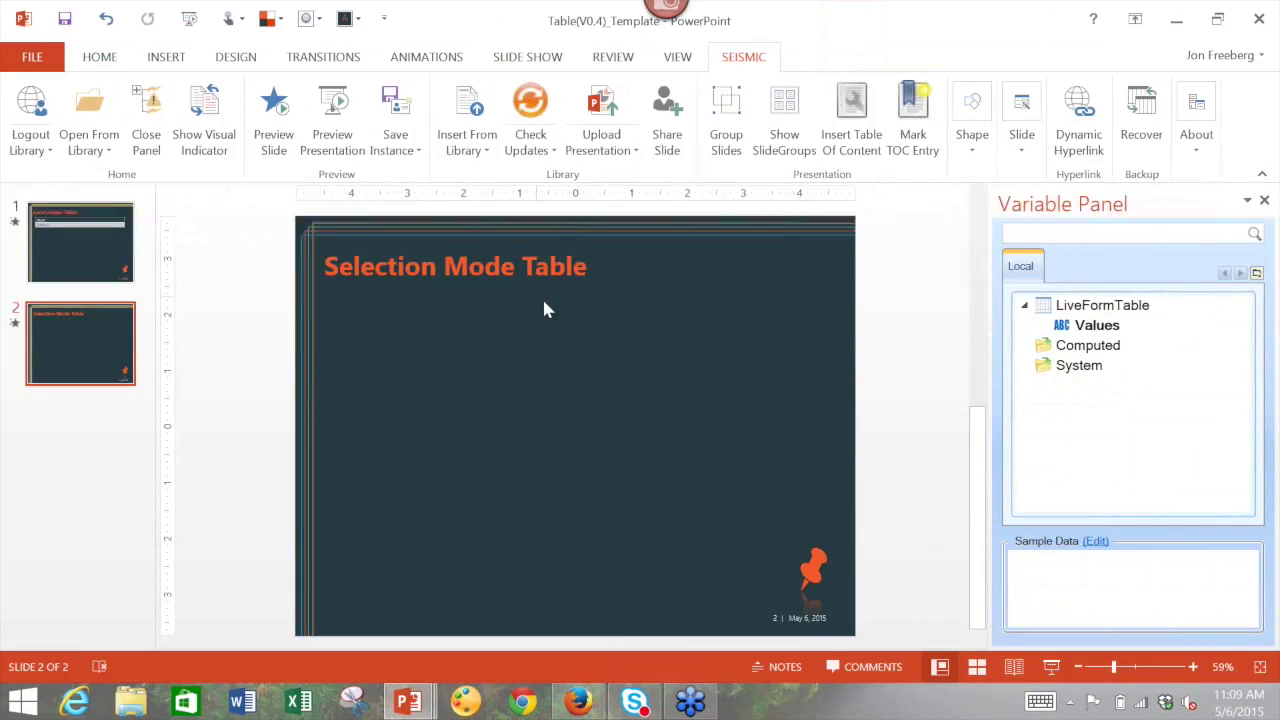
Insert the Offices data source from the Seismic library into the deck's Variable Panel
left_click(470, 160)
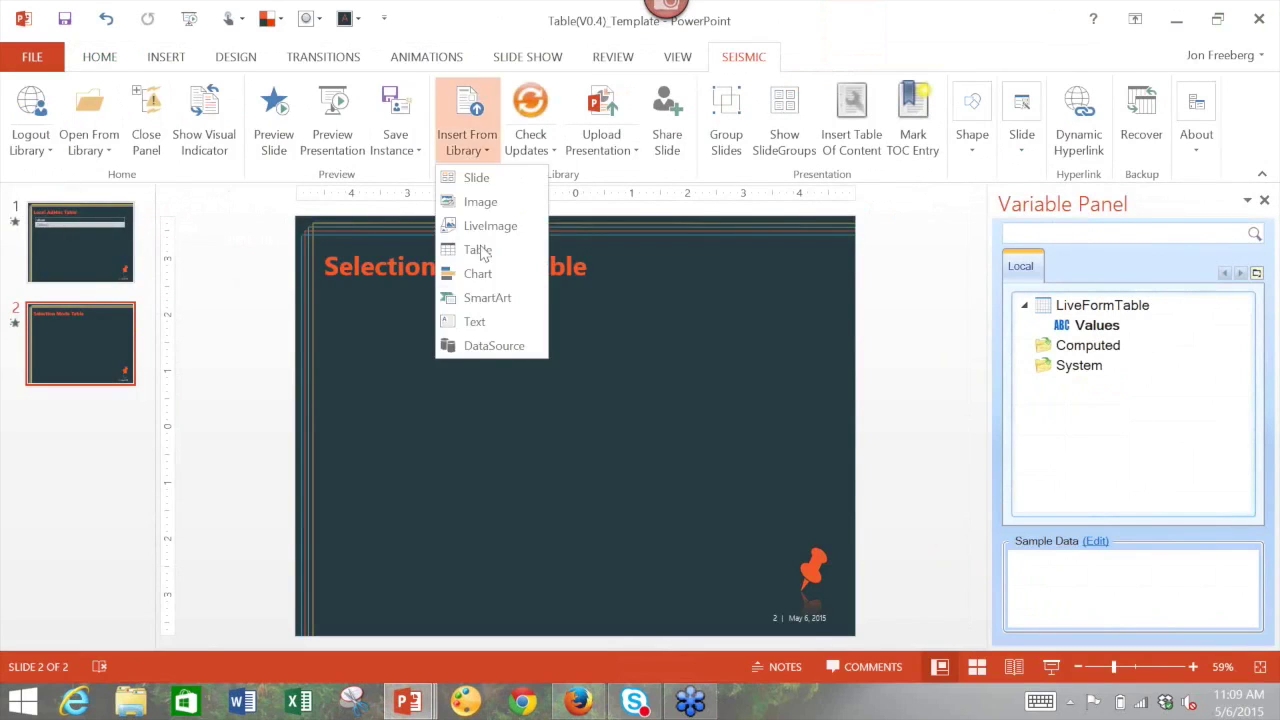
left_click(488, 347)
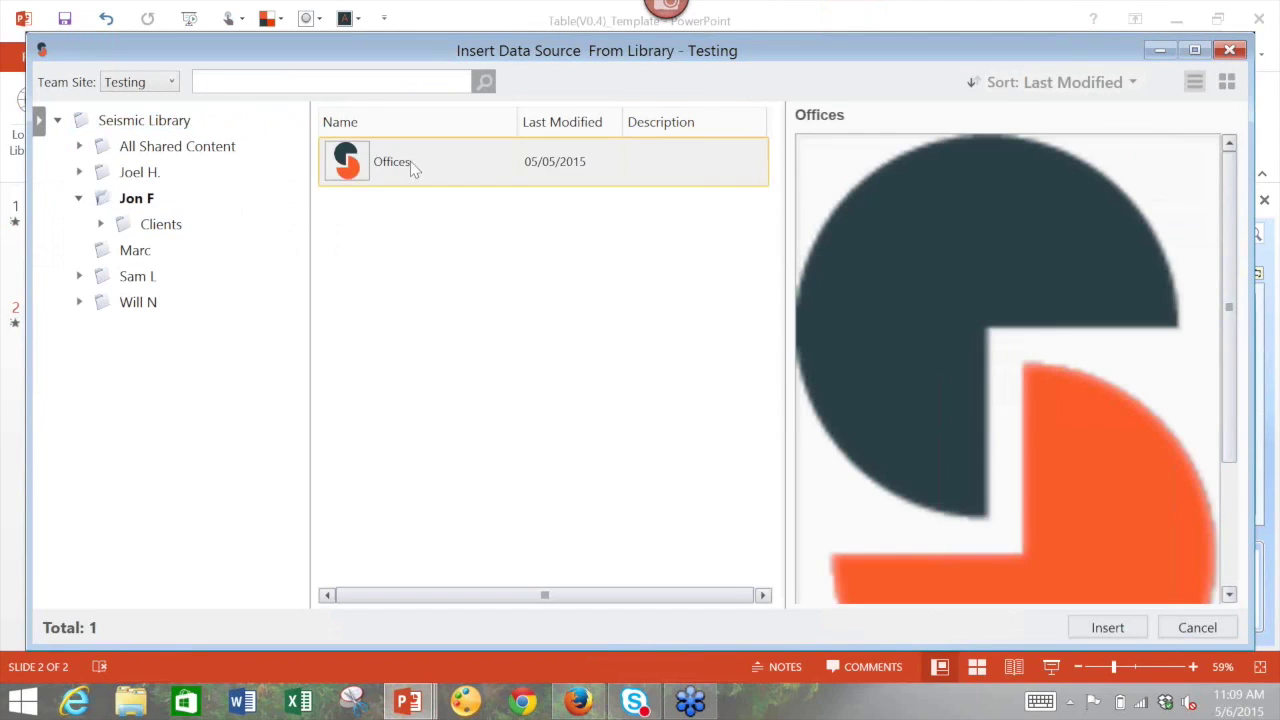
left_click(399, 163)
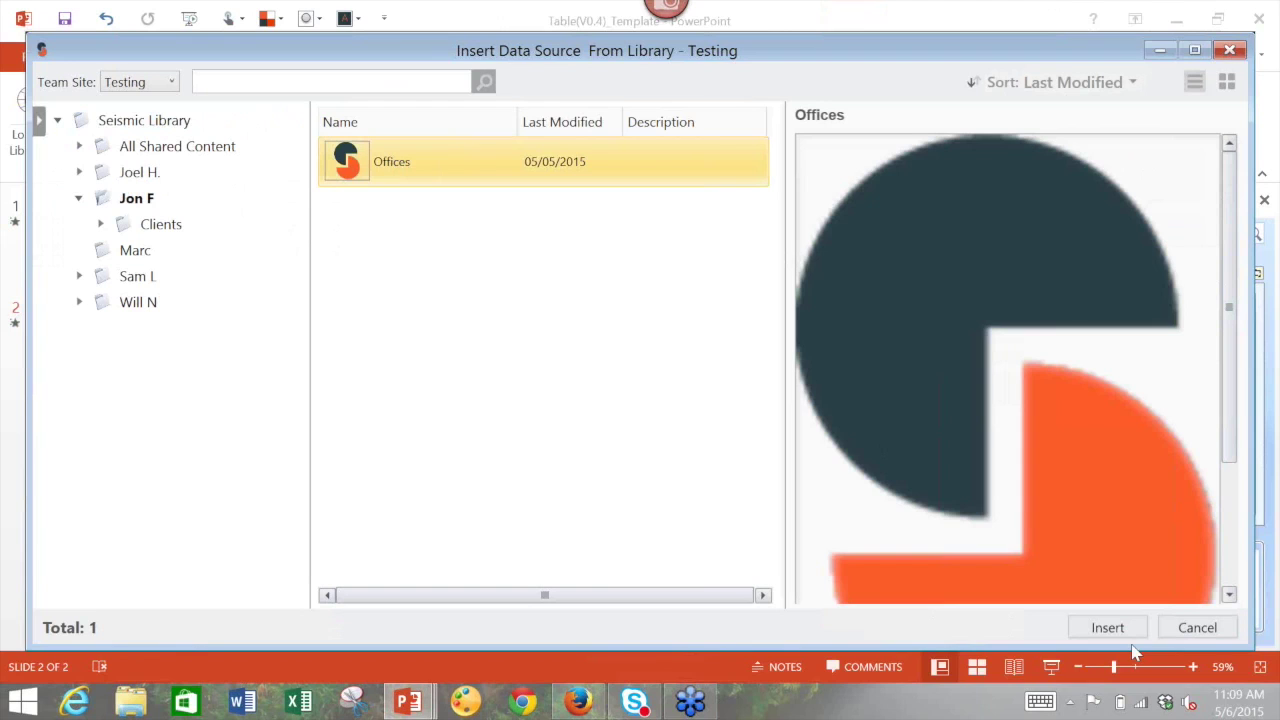
left_click(1108, 628)
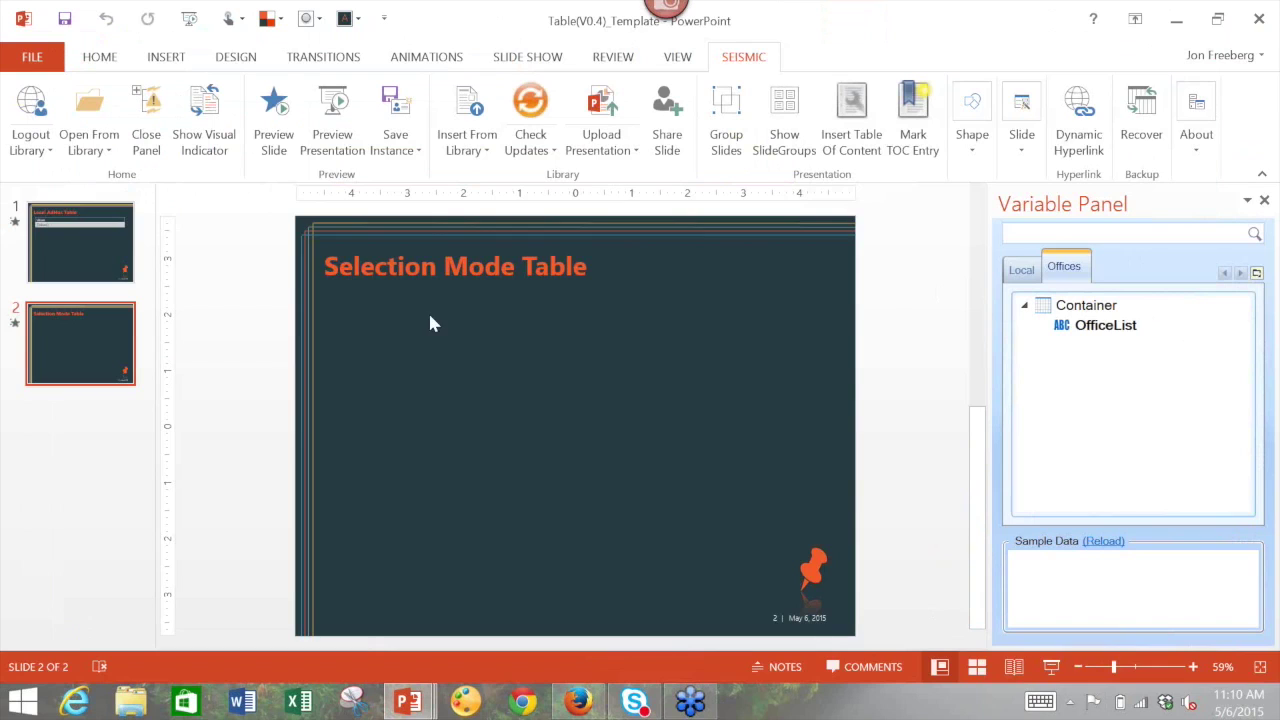
left_click(980, 158)
Create a dynamic table named TestTable using Container [in Offices] as its table data
left_click(1068, 212)
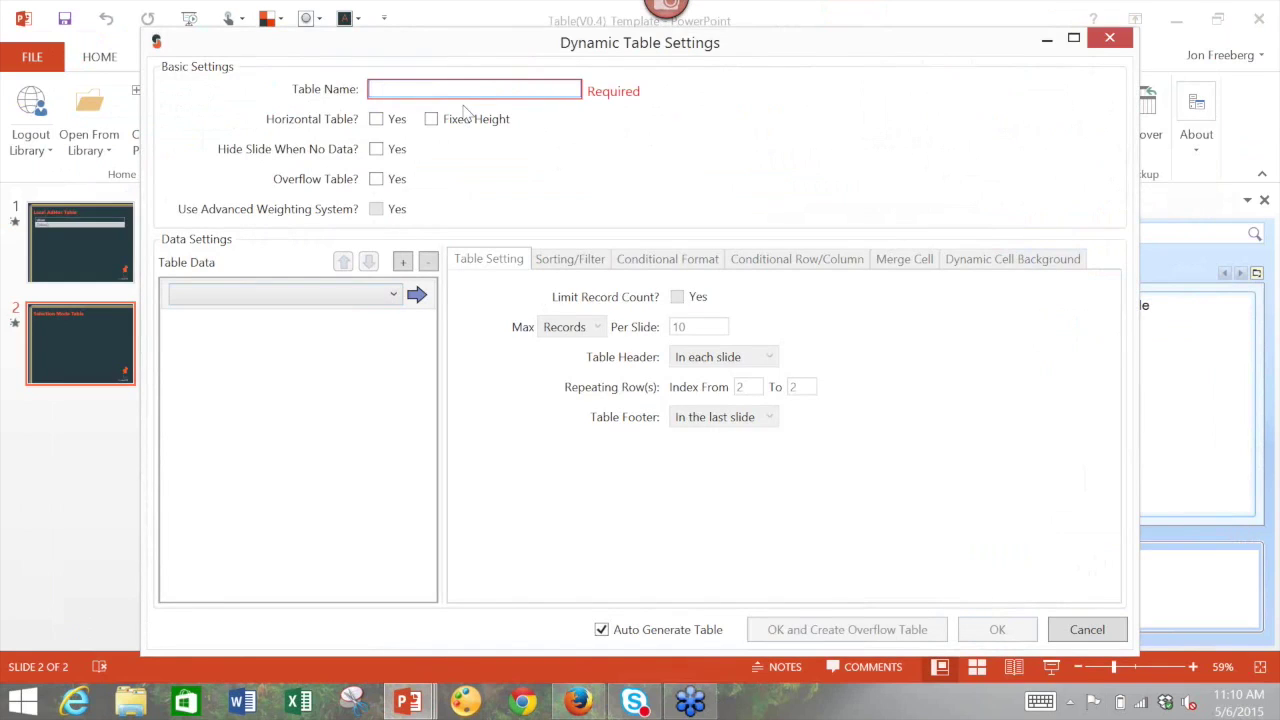
type("TestV")
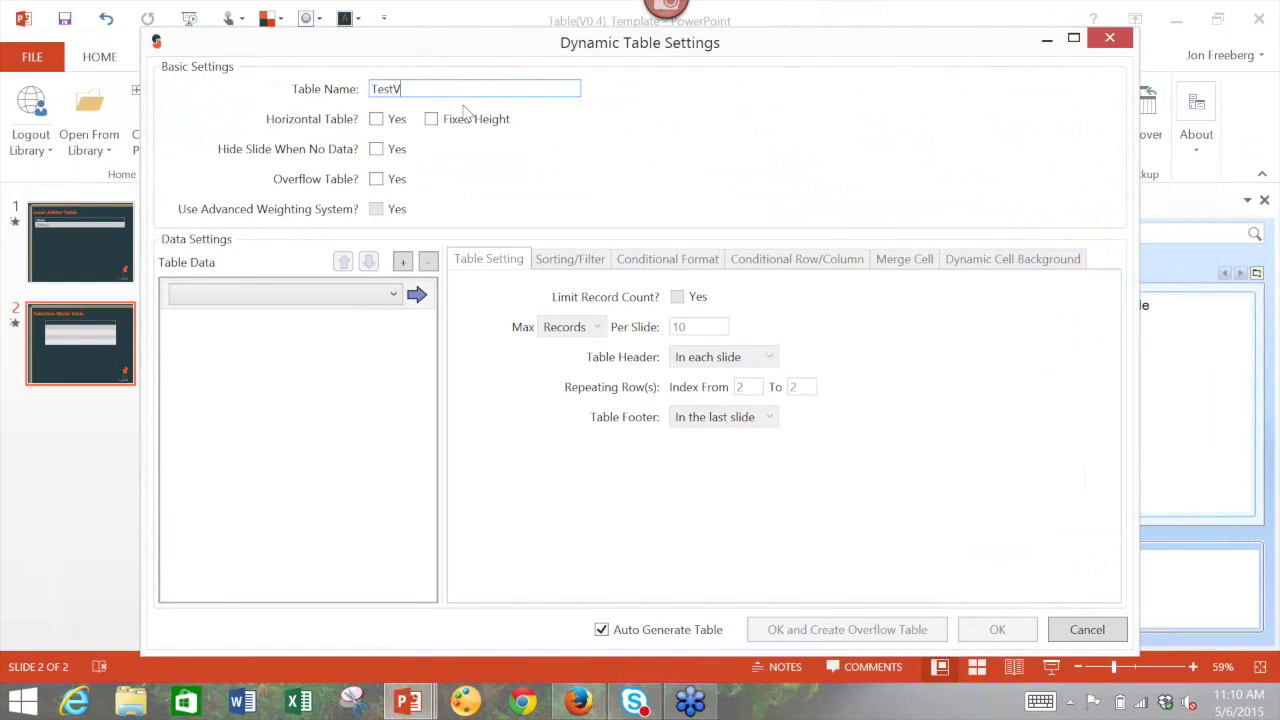
key("BackSpace")
type("Table")
left_click(398, 298)
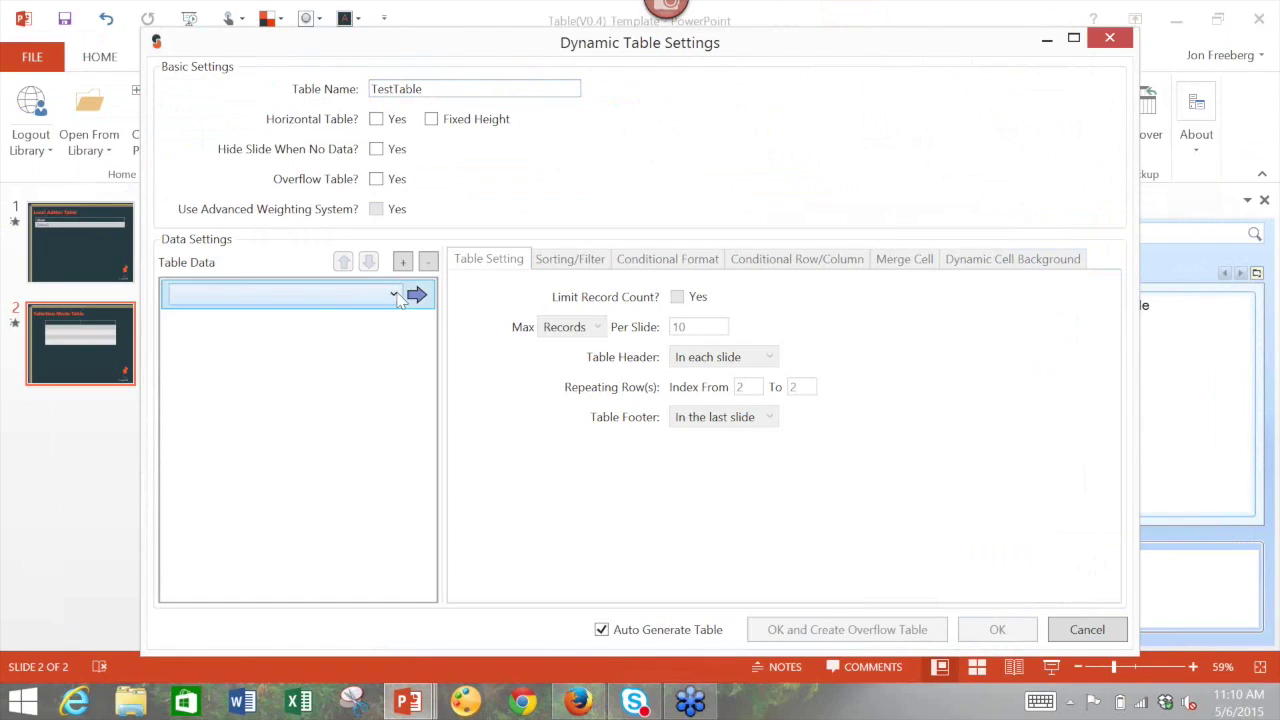
left_click(396, 296)
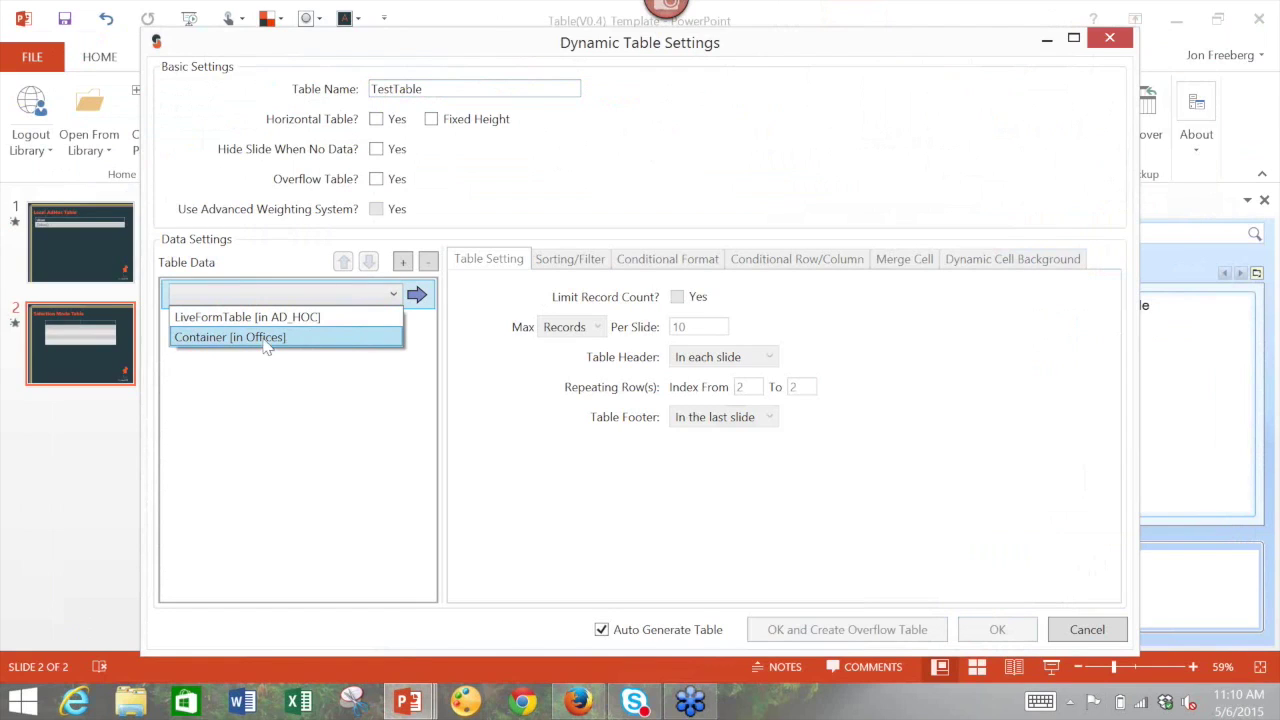
left_click(266, 340)
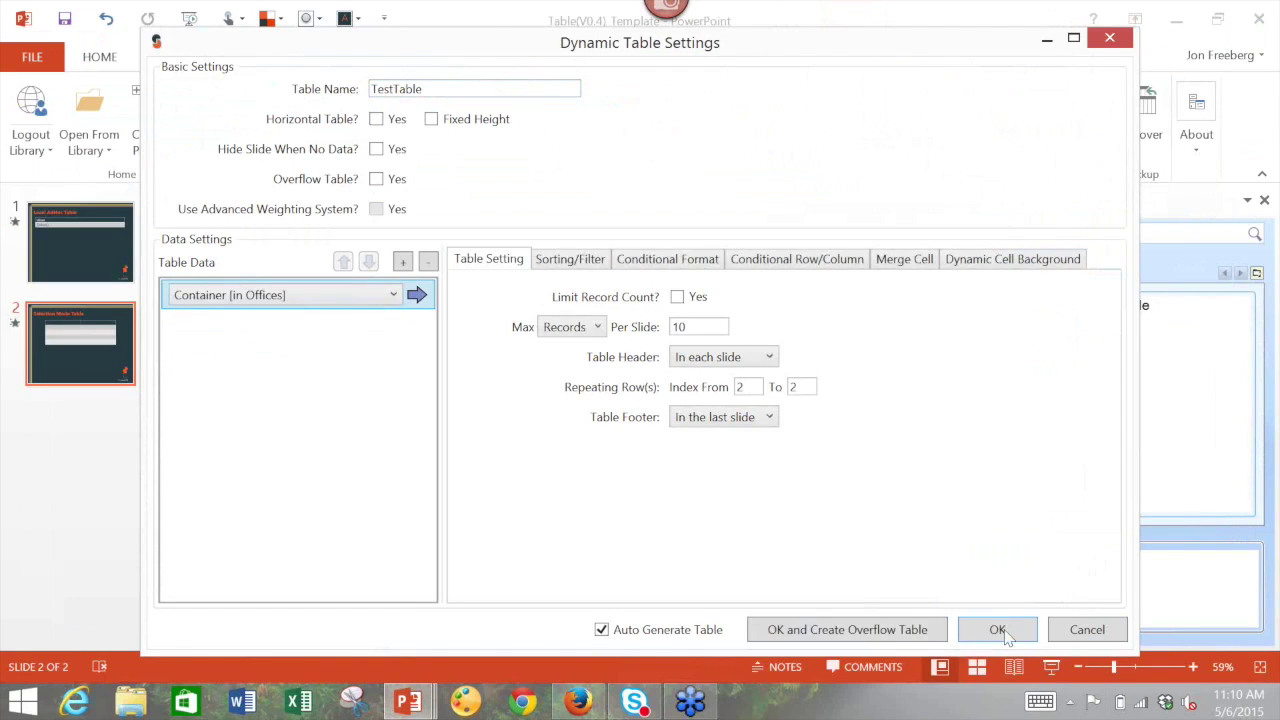
left_click(1000, 632)
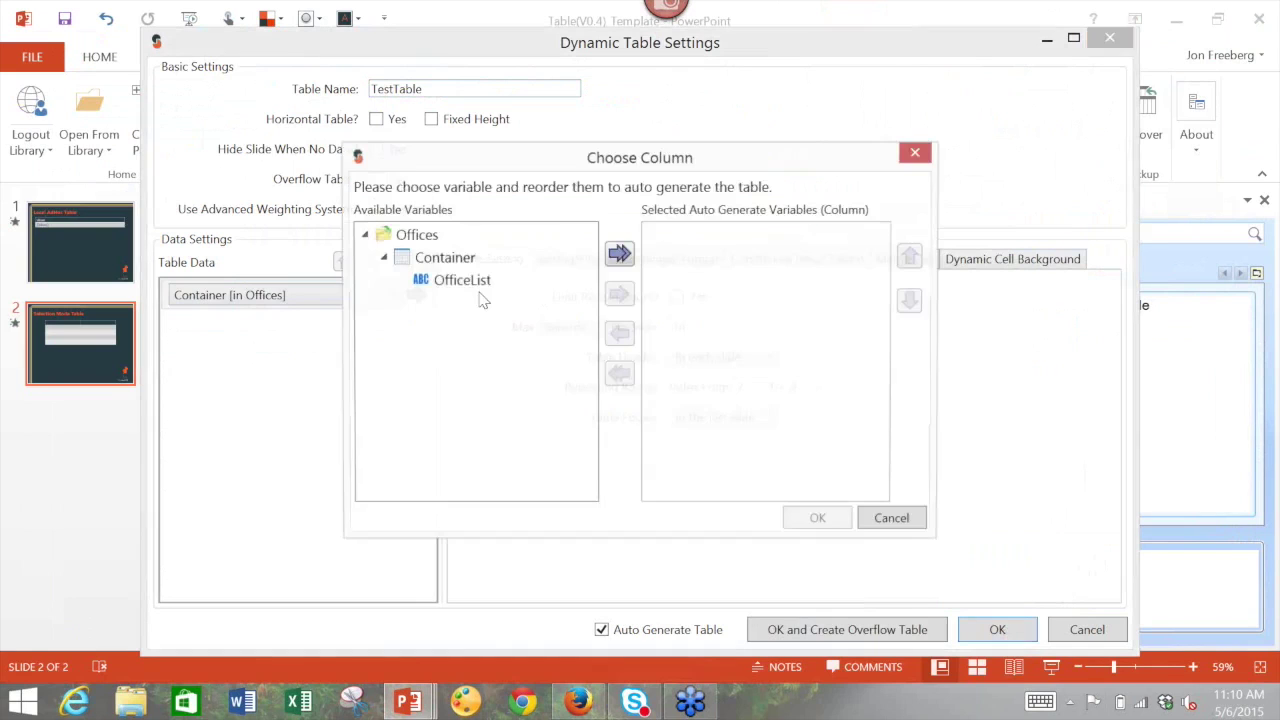
Add OfficeList as the table's column and select the new table on the slide
left_click(462, 277)
left_click(619, 294)
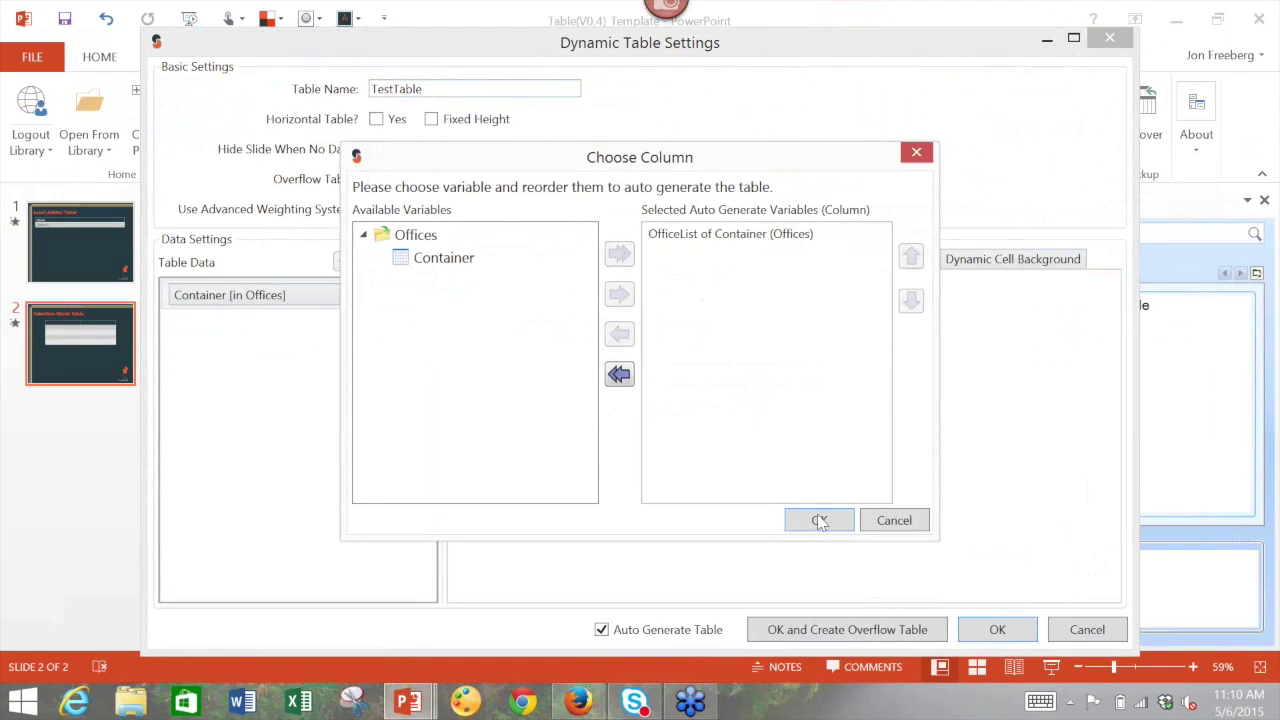
left_click(820, 521)
left_click(500, 310)
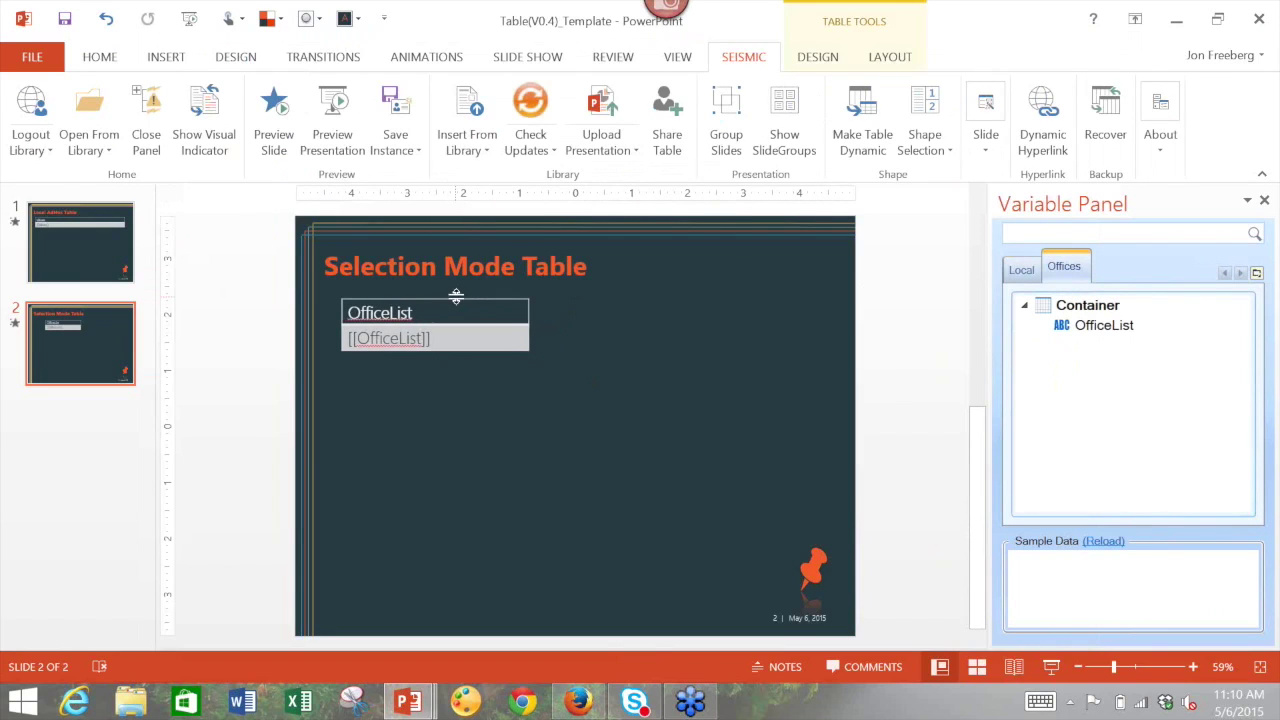
left_click(456, 296)
Widen the OfficeList table, upload the deck as a new version of Table, and return to Firefox
left_click_drag(531, 326, 668, 326)
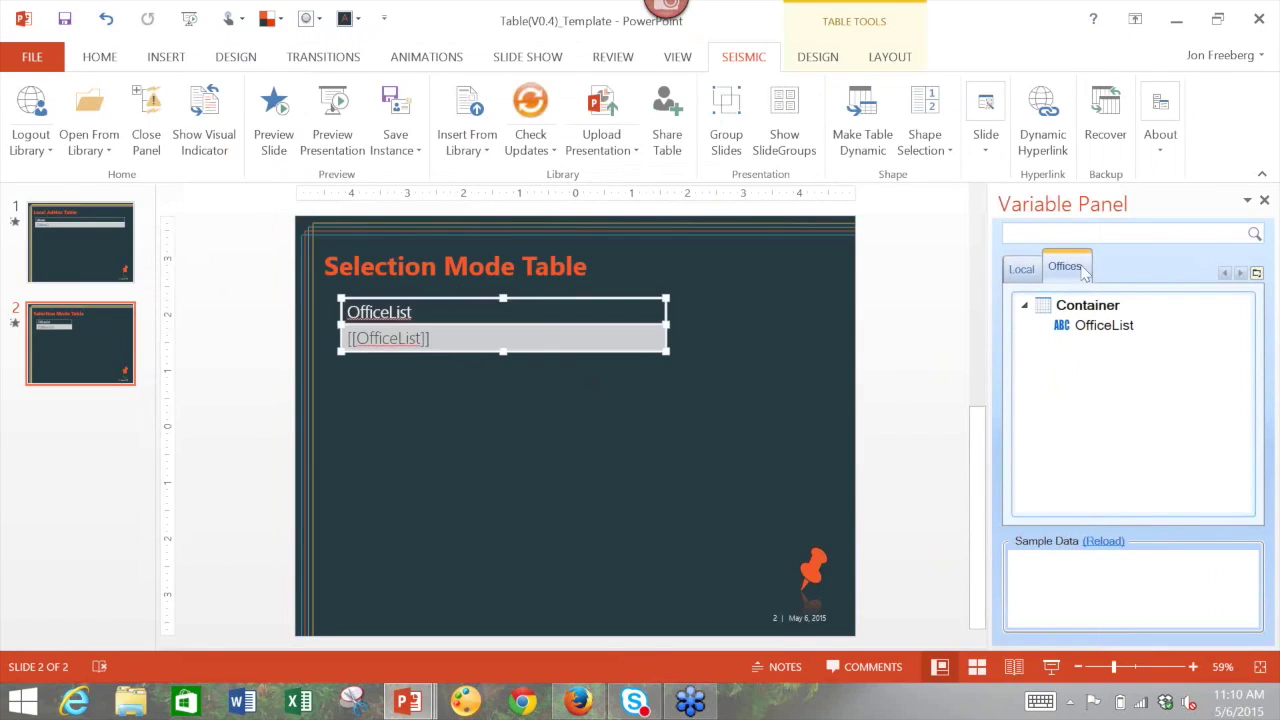
left_click(613, 107)
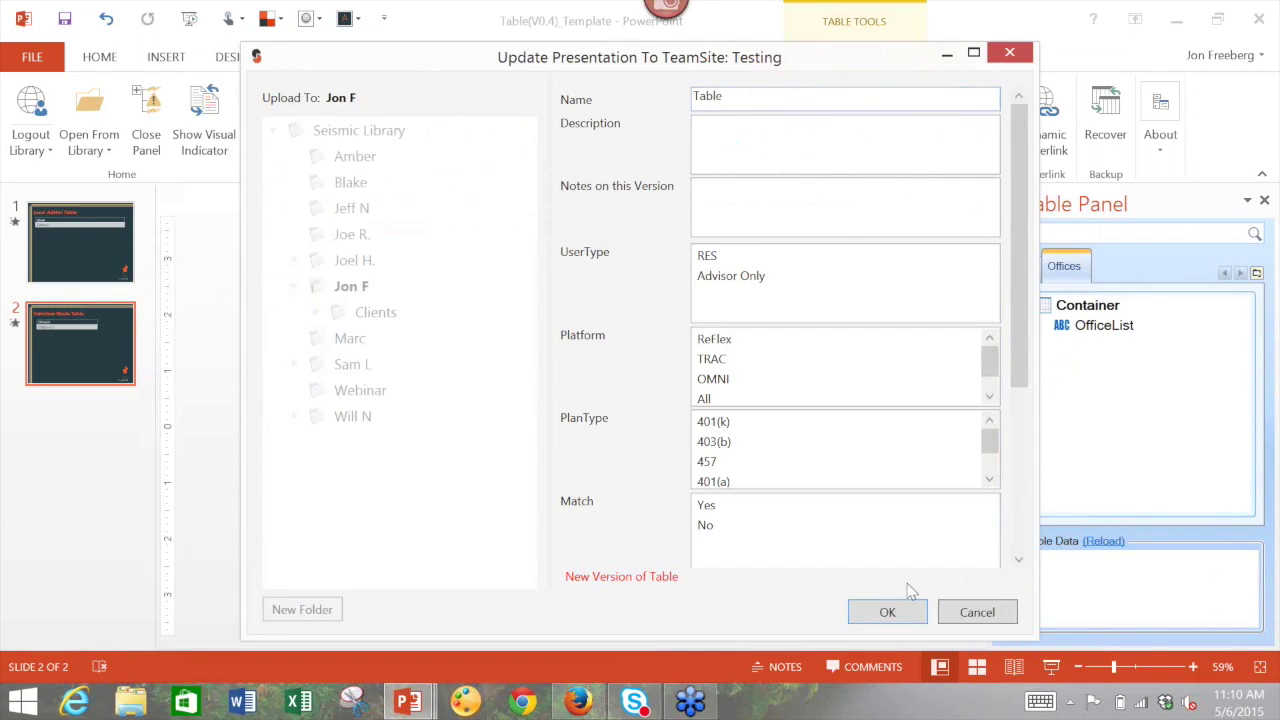
left_click(887, 612)
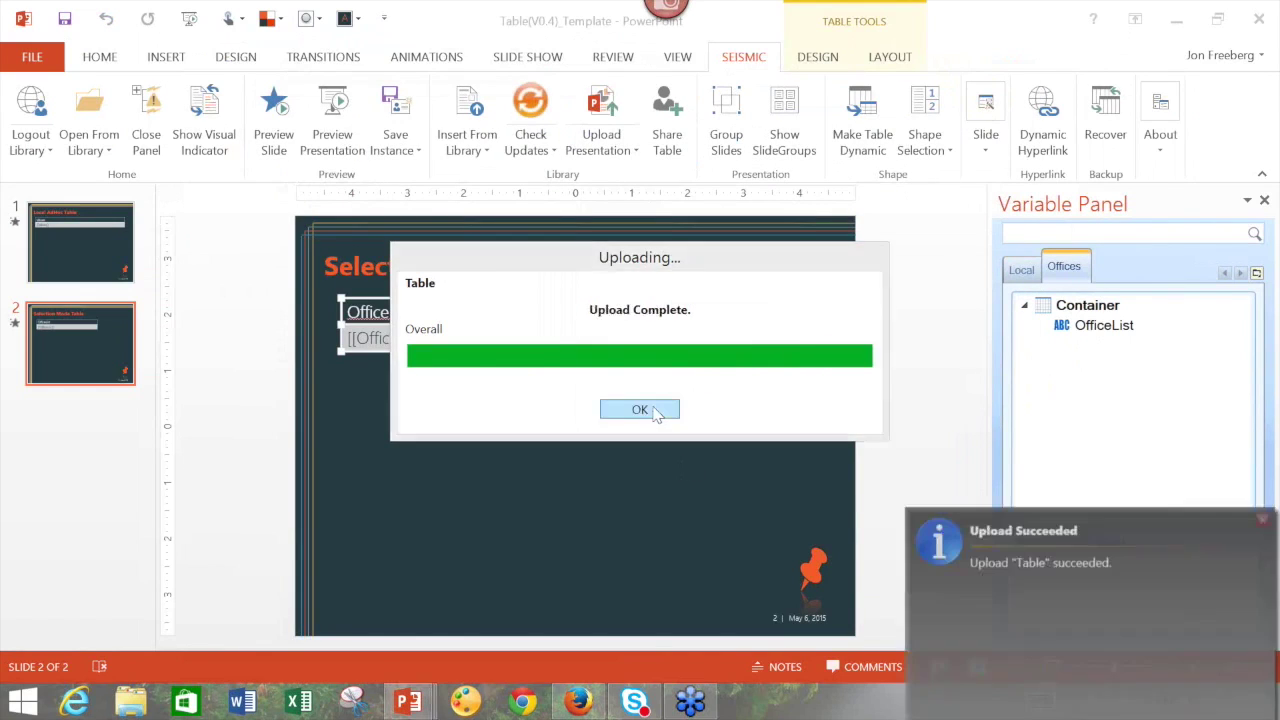
left_click(640, 410)
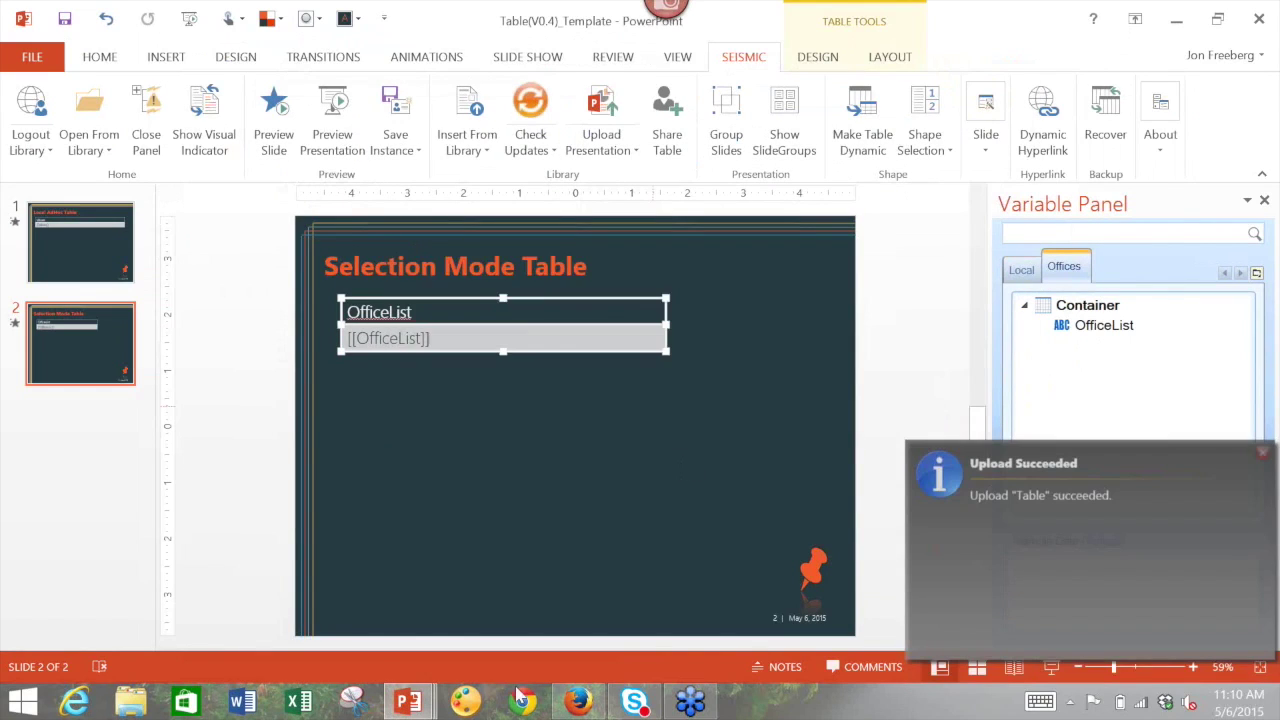
left_click(580, 705)
left_click(1262, 453)
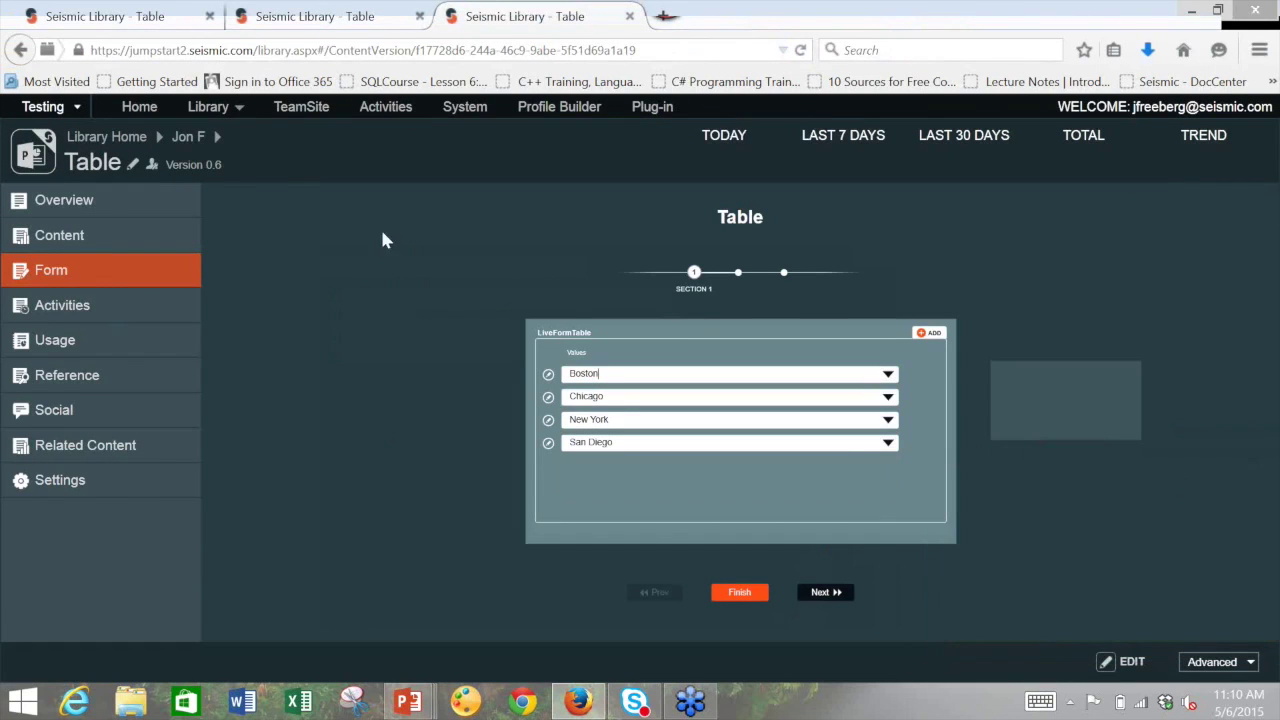
left_click(168, 165)
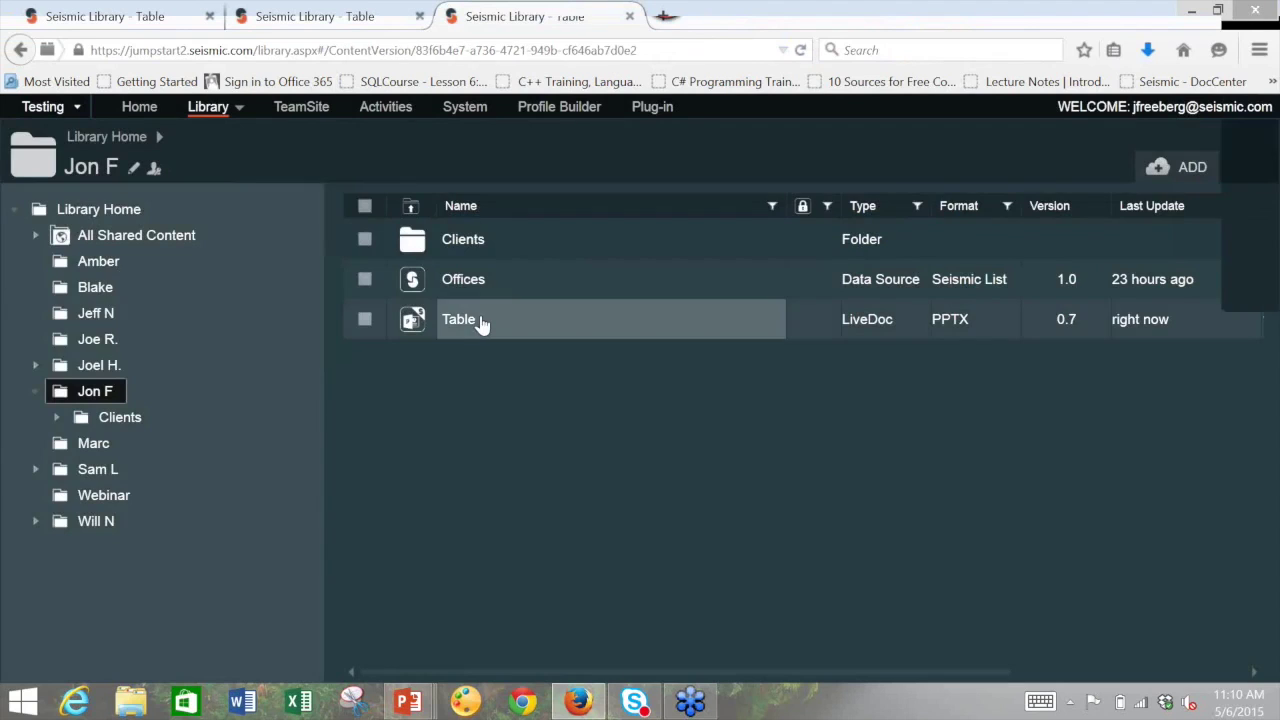
left_click(480, 321)
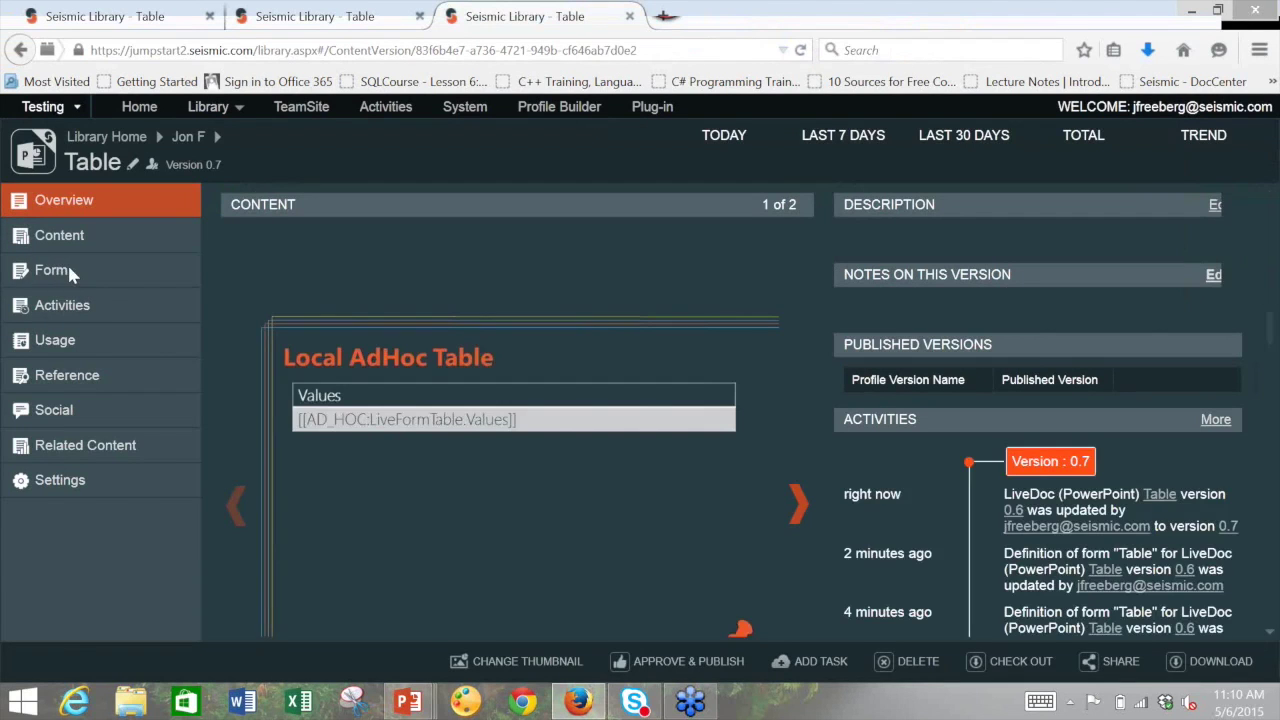
left_click(67, 268)
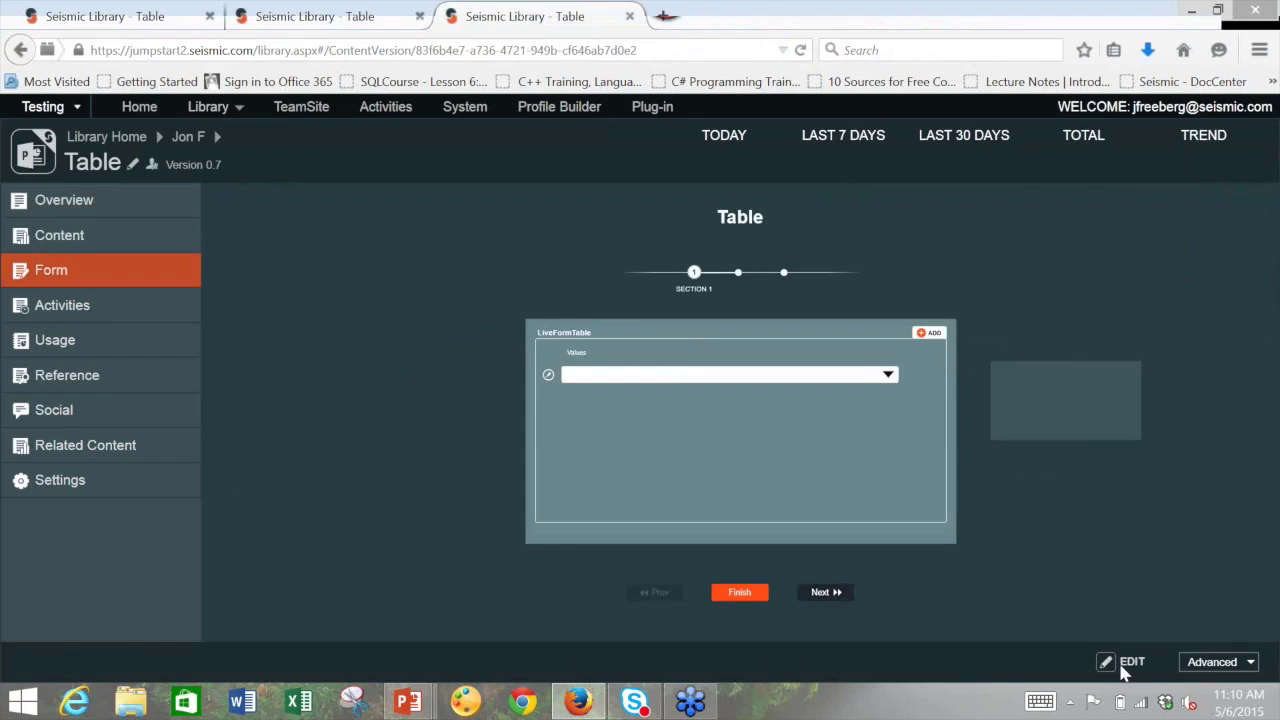
left_click(828, 593)
Add the Offices Container table as a new field on that page
left_click(1133, 664)
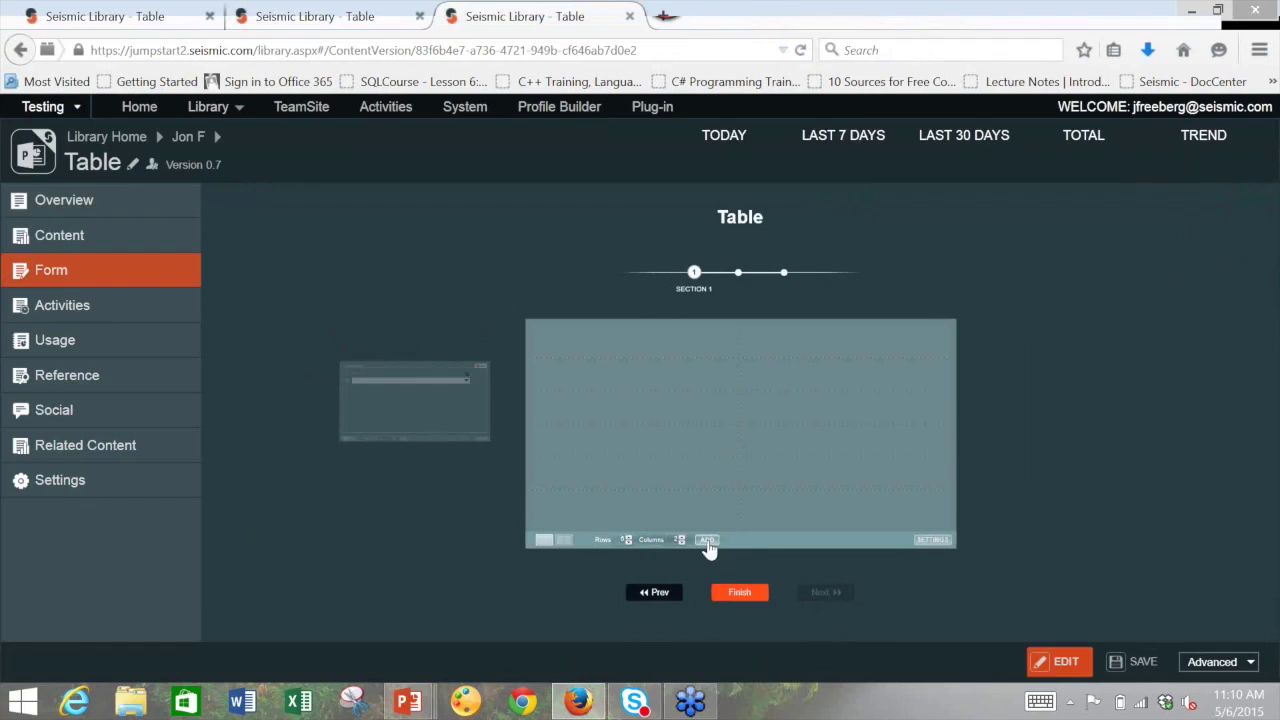
left_click(707, 540)
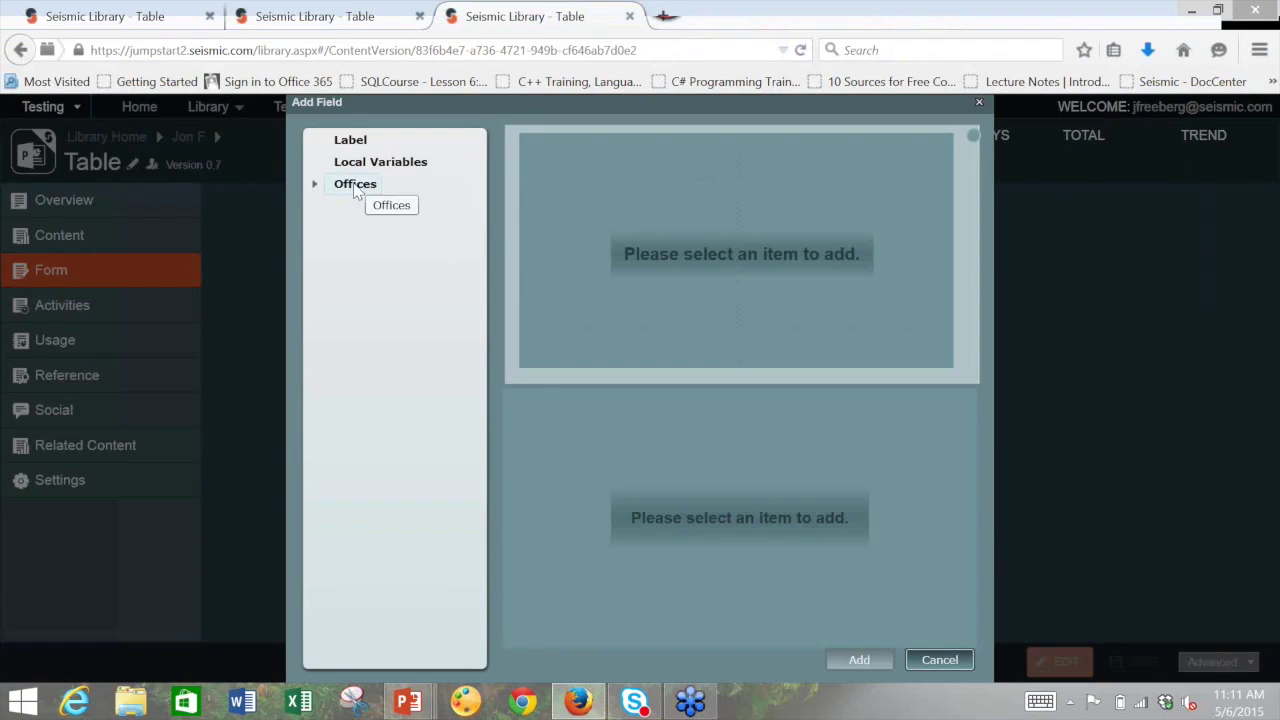
left_click(316, 188)
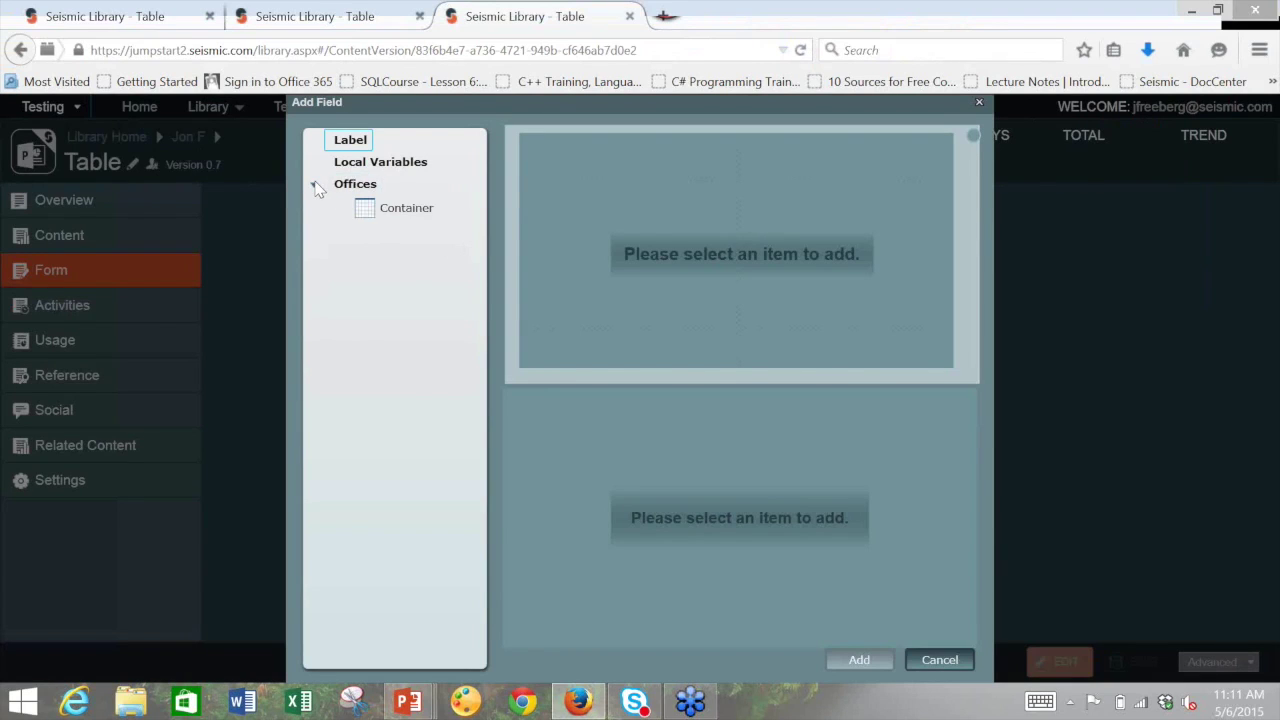
left_click(412, 220)
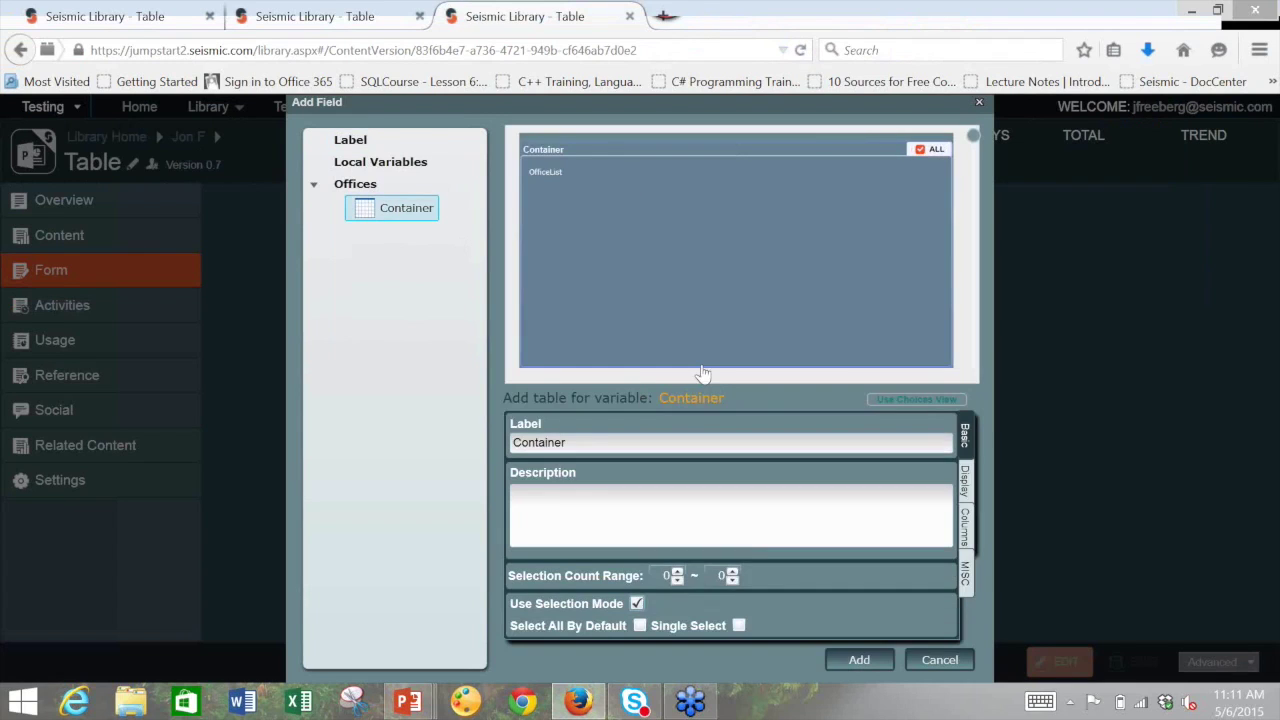
left_click(860, 661)
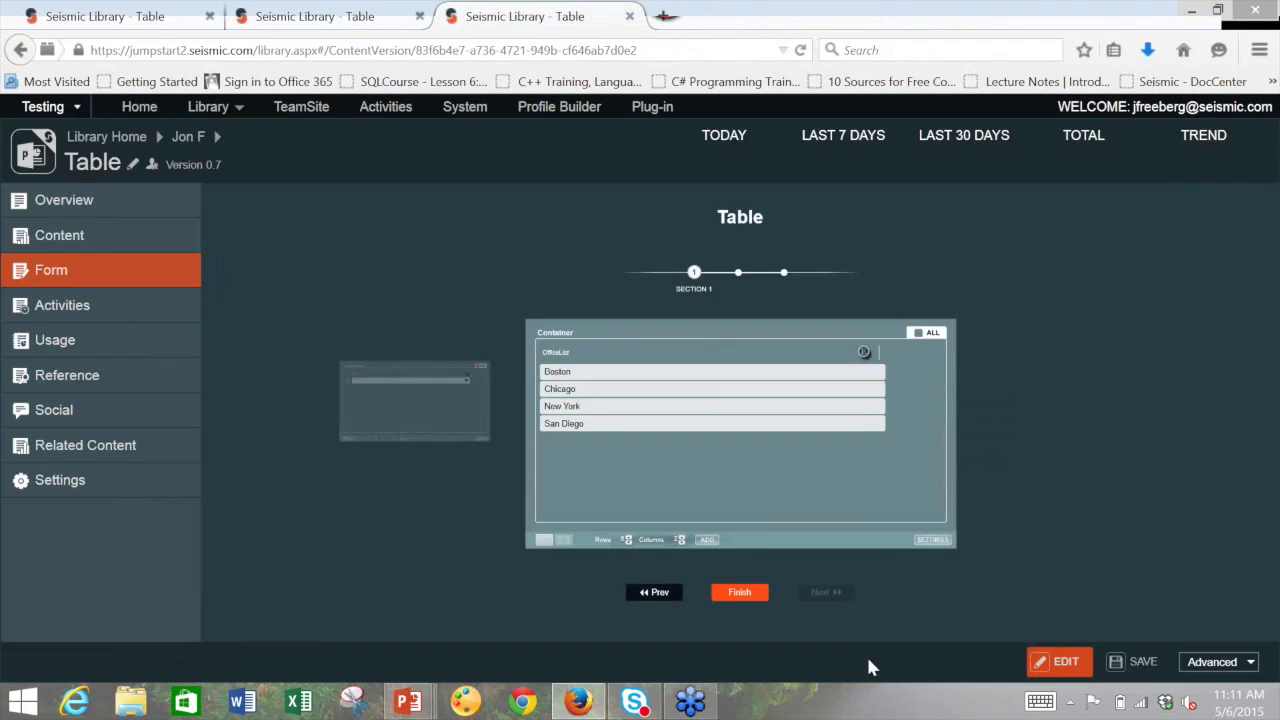
Toggle the four offices on and off in the Container table, save, then select only Boston
left_click(649, 379)
left_click(645, 407, "ctrl")
left_click(645, 423, "ctrl")
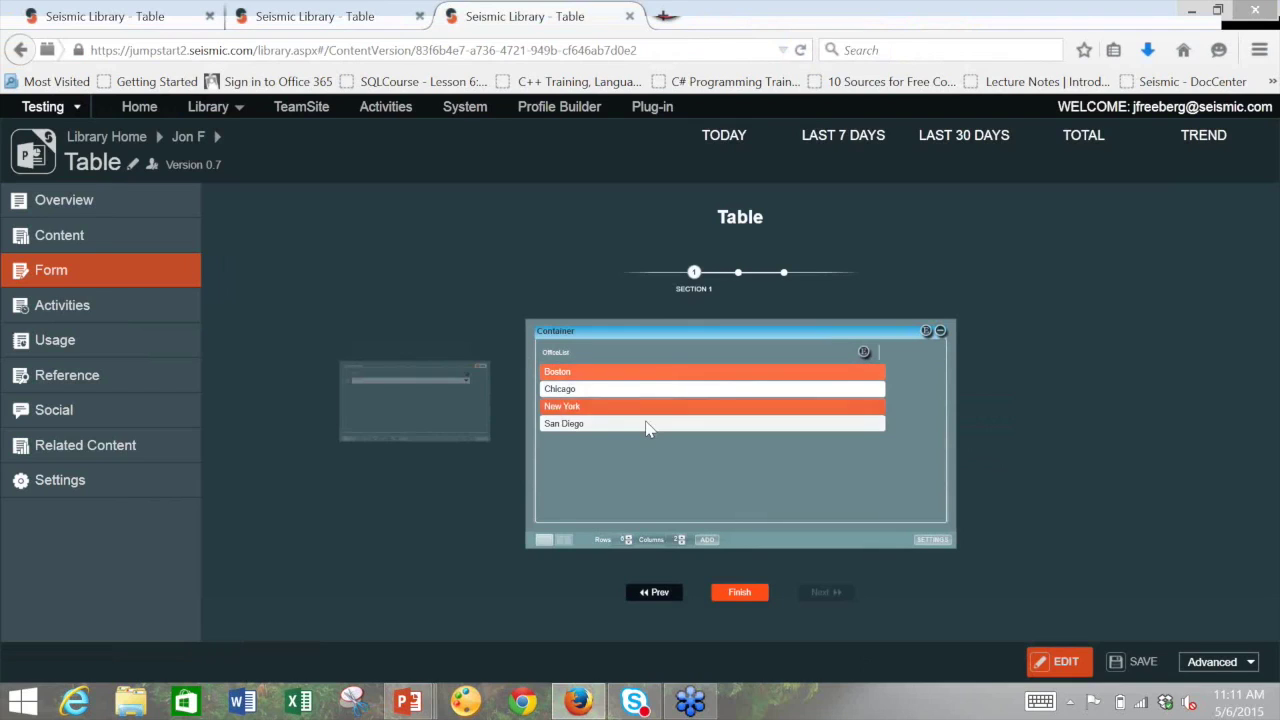
left_click(651, 392, "ctrl")
left_click(657, 370, "ctrl")
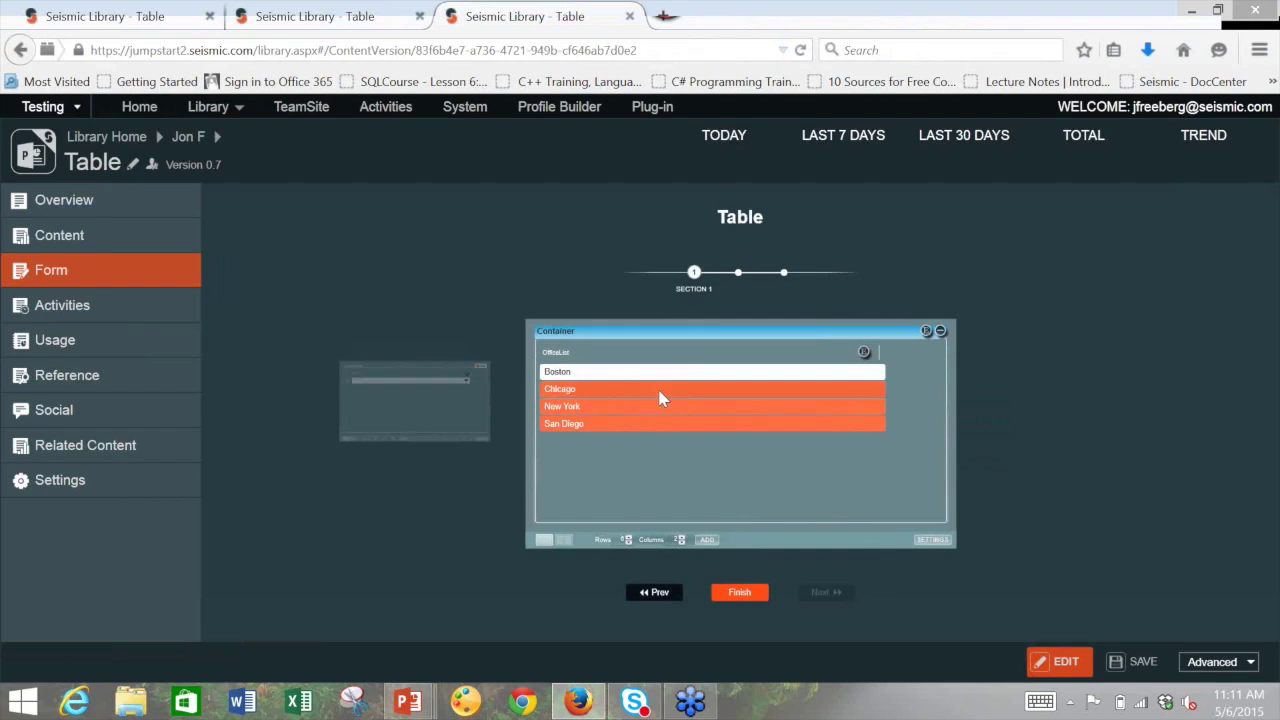
left_click(660, 392, "ctrl")
left_click(660, 422, "ctrl")
left_click(672, 415, "ctrl")
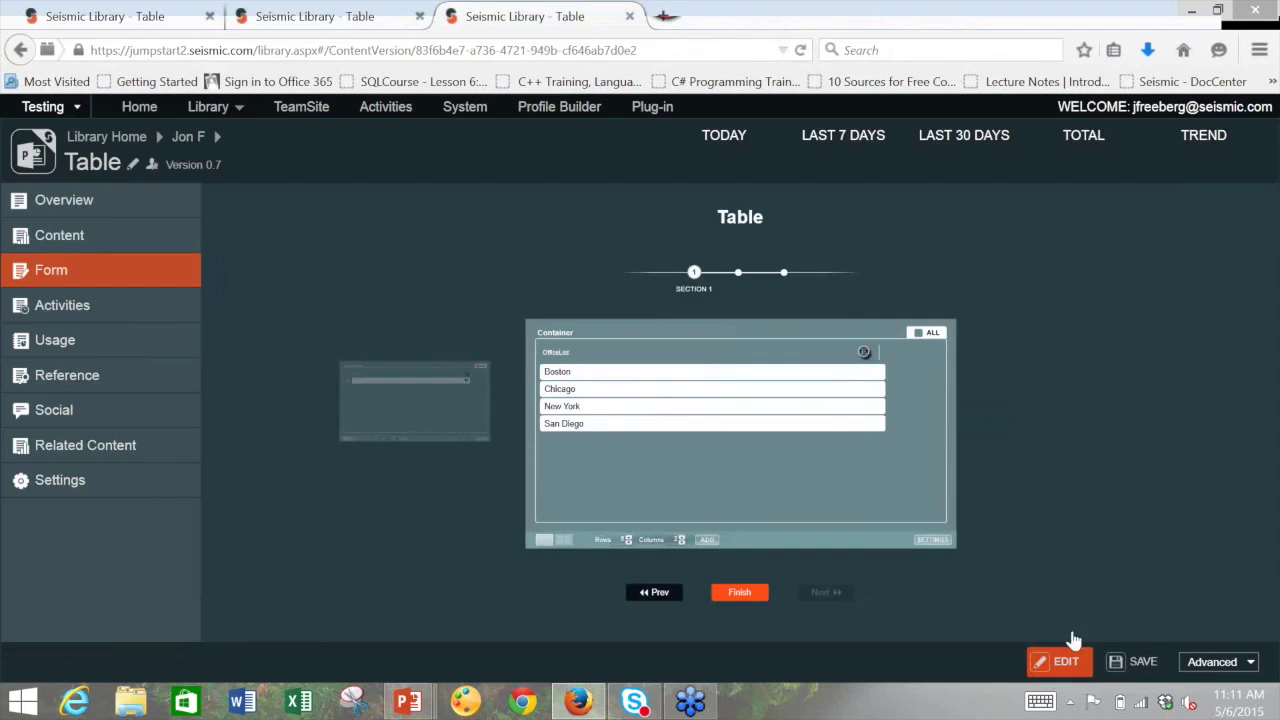
left_click(1140, 661)
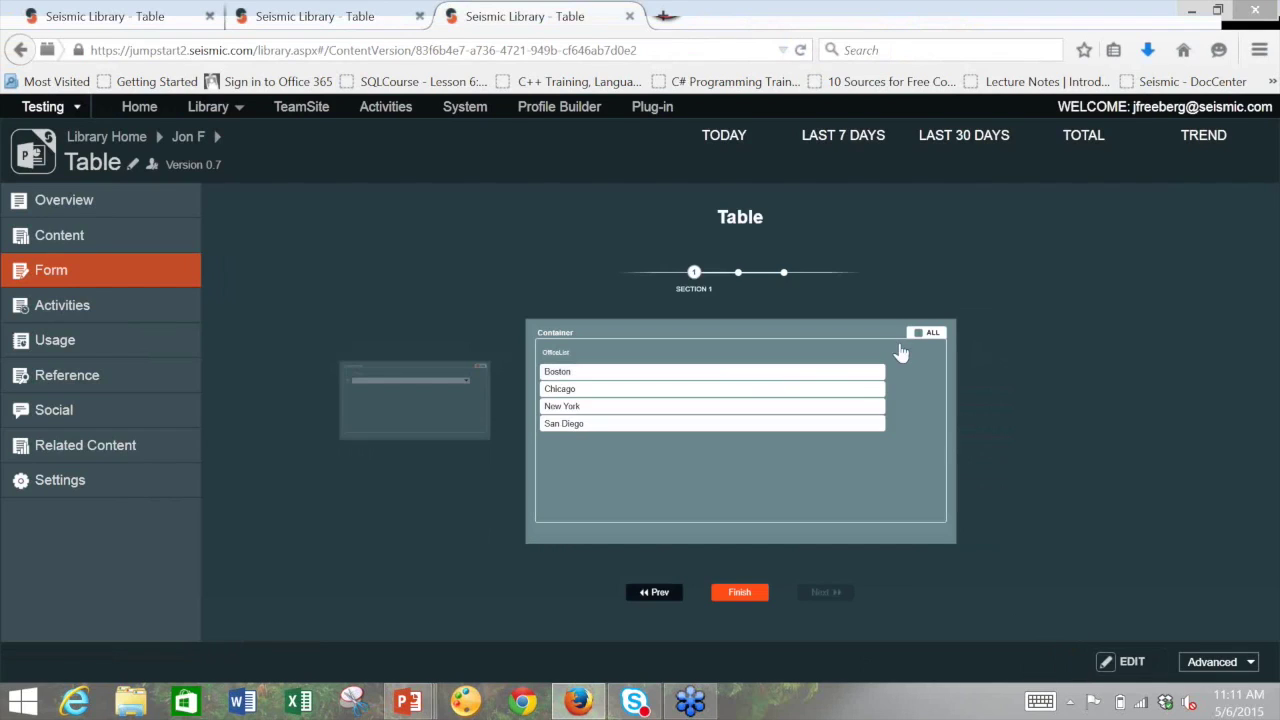
left_click(918, 335)
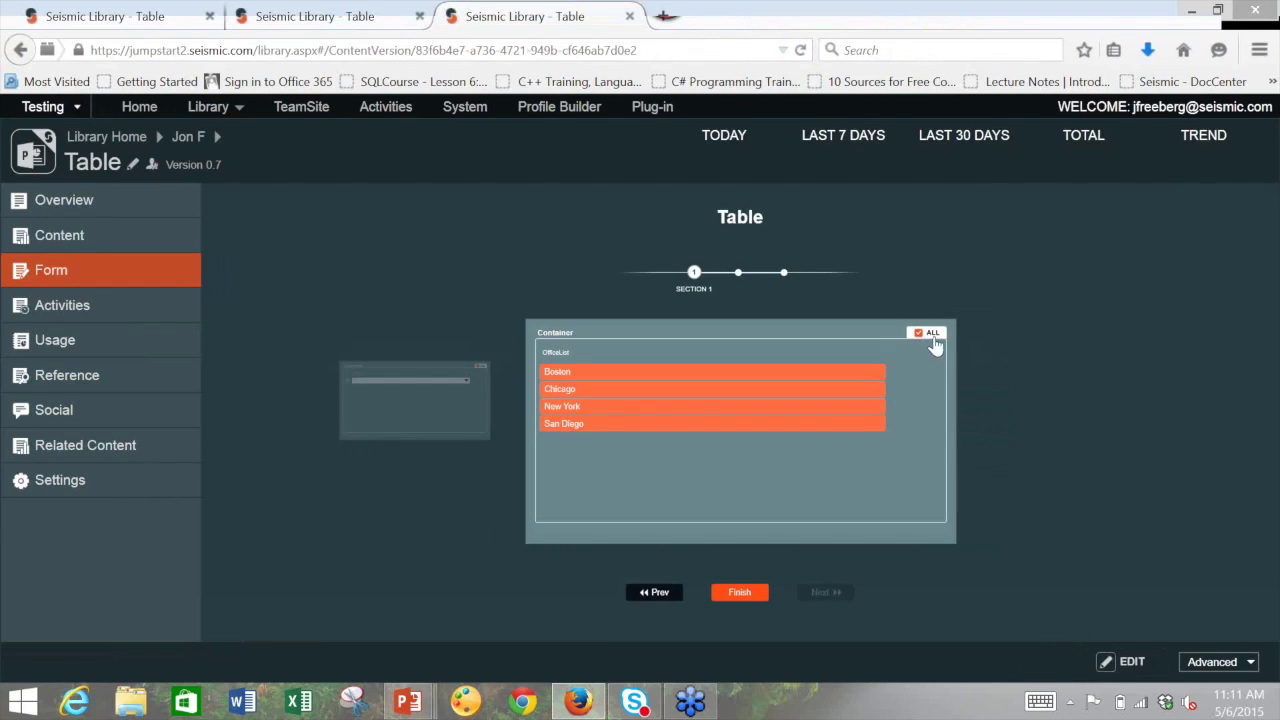
left_click(919, 338)
left_click(651, 372)
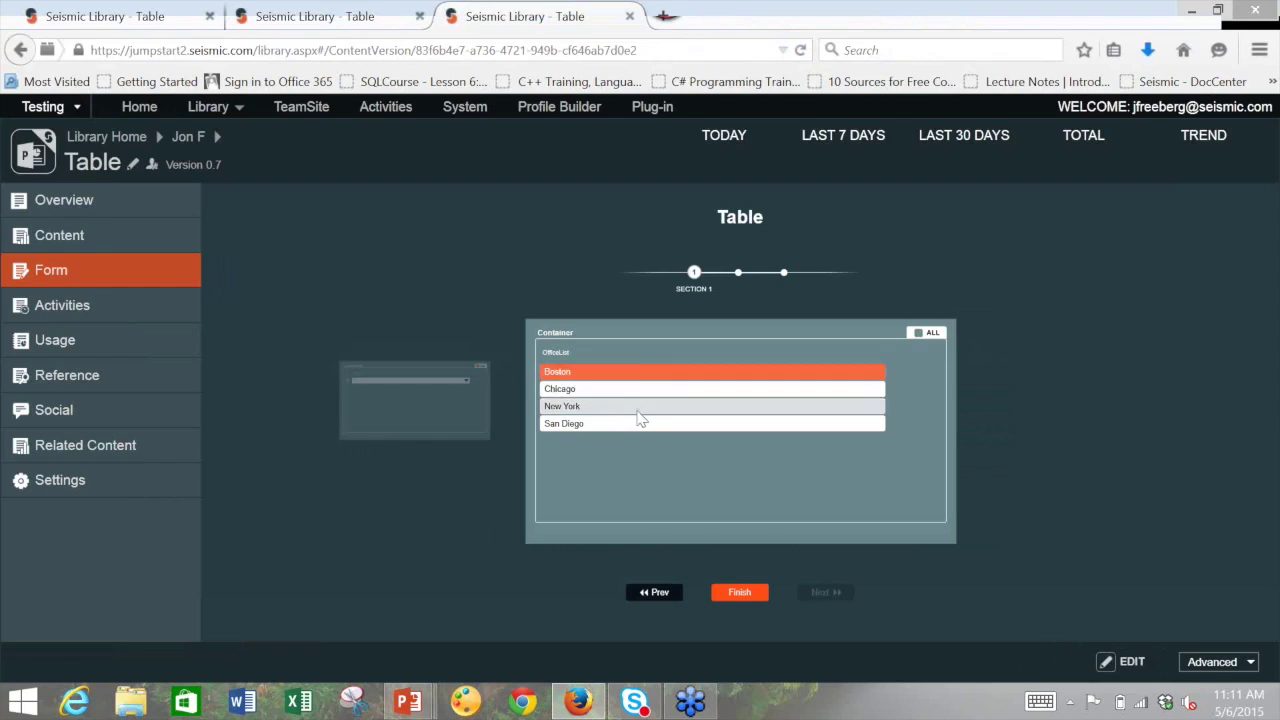
On the LiveFormTable page, set the two Values rows to Boston and San Diego
left_click(436, 403)
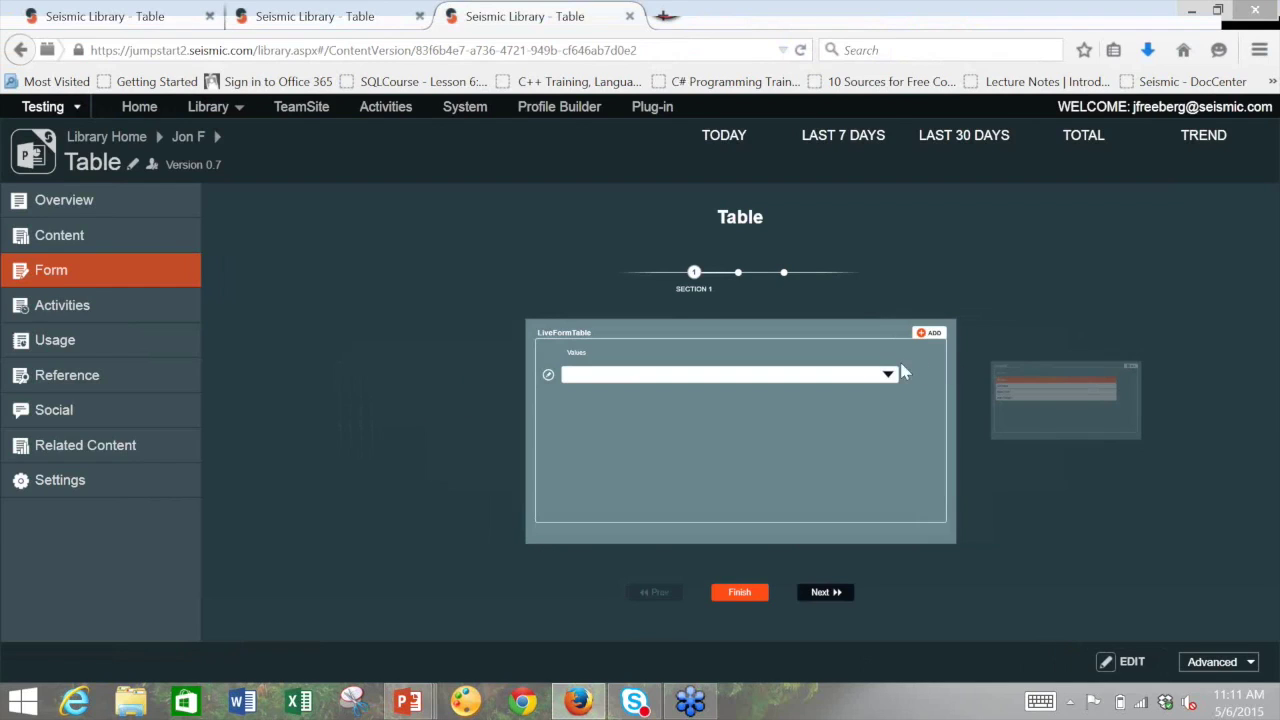
left_click(888, 373)
left_click(870, 386)
left_click(932, 333)
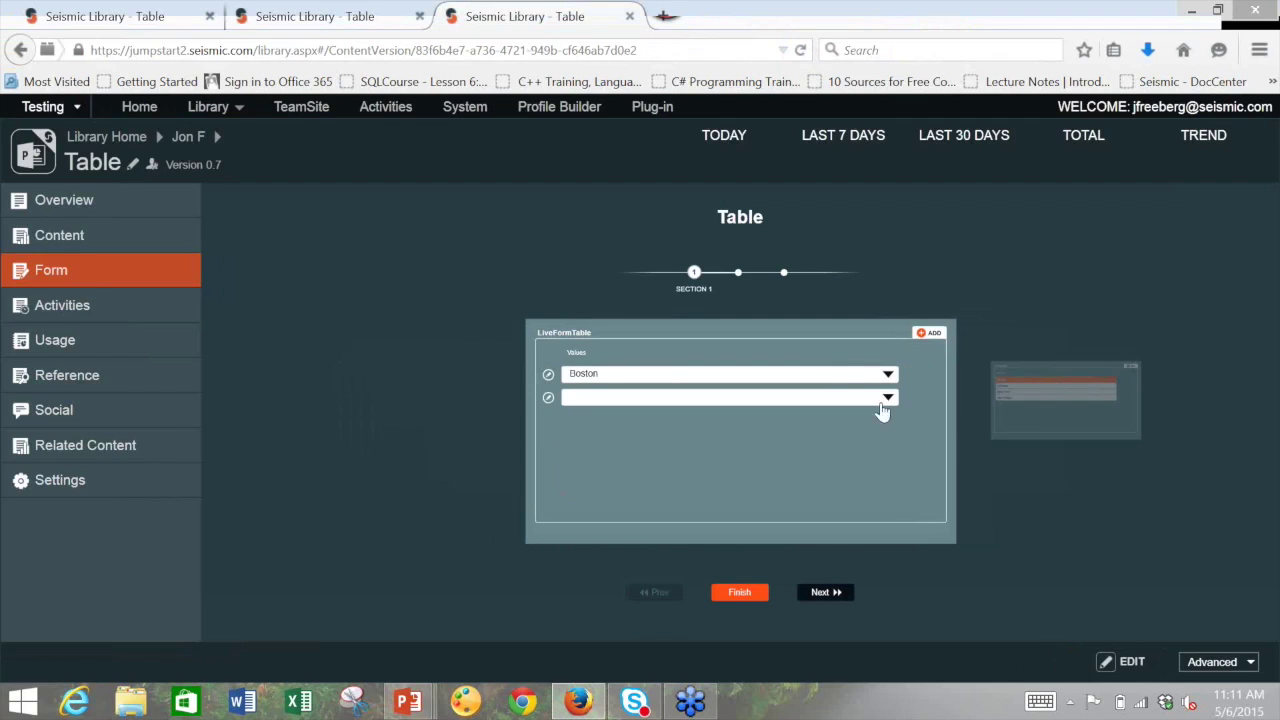
left_click(886, 397)
left_click(729, 455)
Back in the Container office list, select Chicago and New York
left_click(1089, 389)
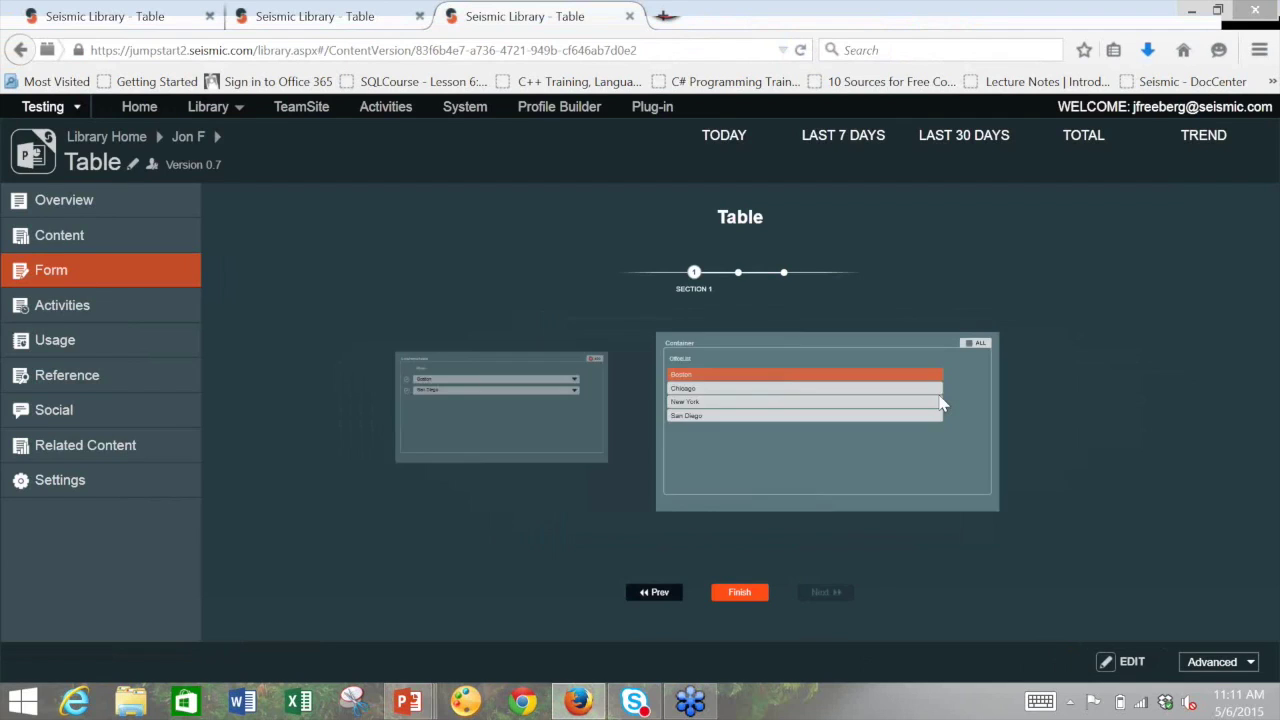
left_click(755, 388)
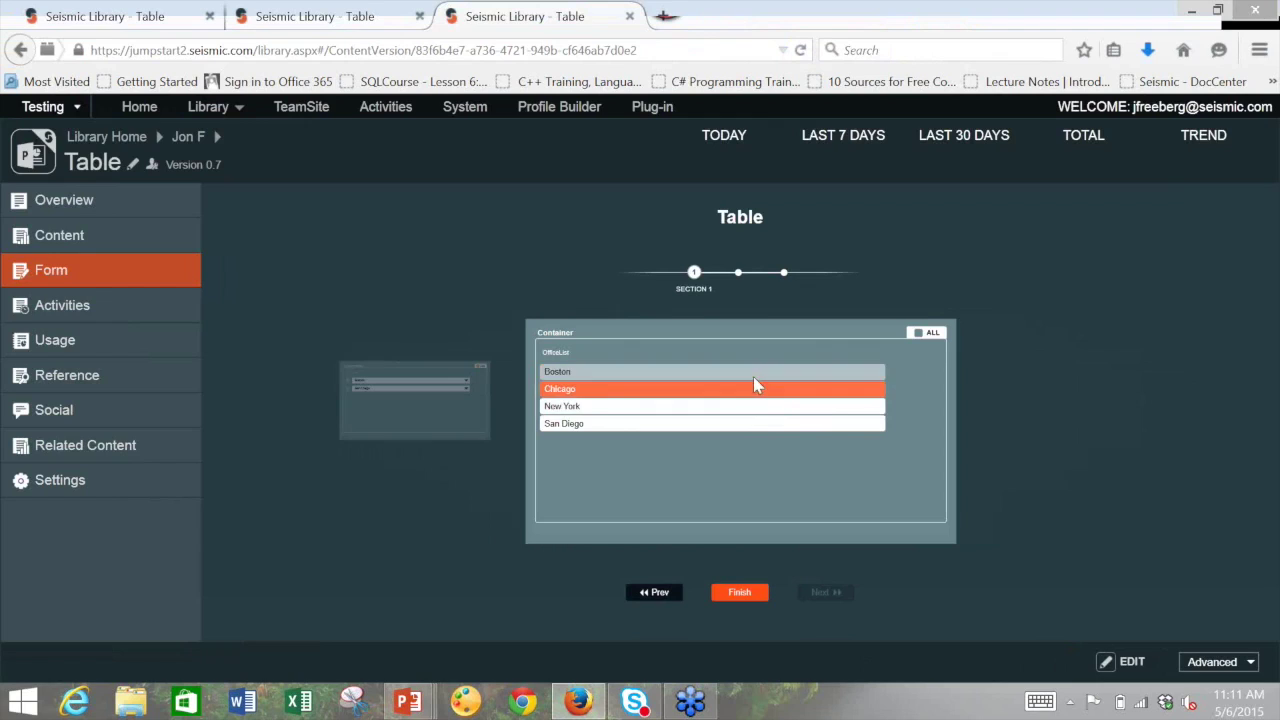
left_click(742, 408)
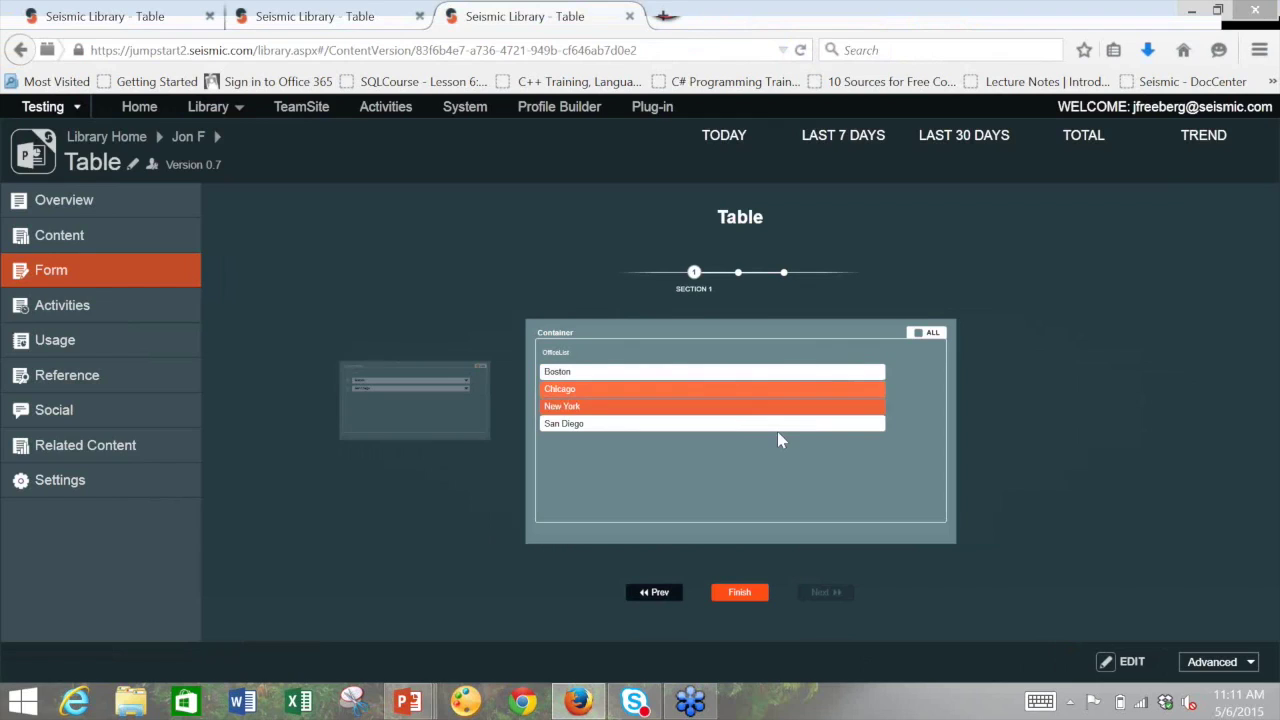
Finish the form, request and download the generated Table.pptx, and open it in PowerPoint
left_click(774, 592)
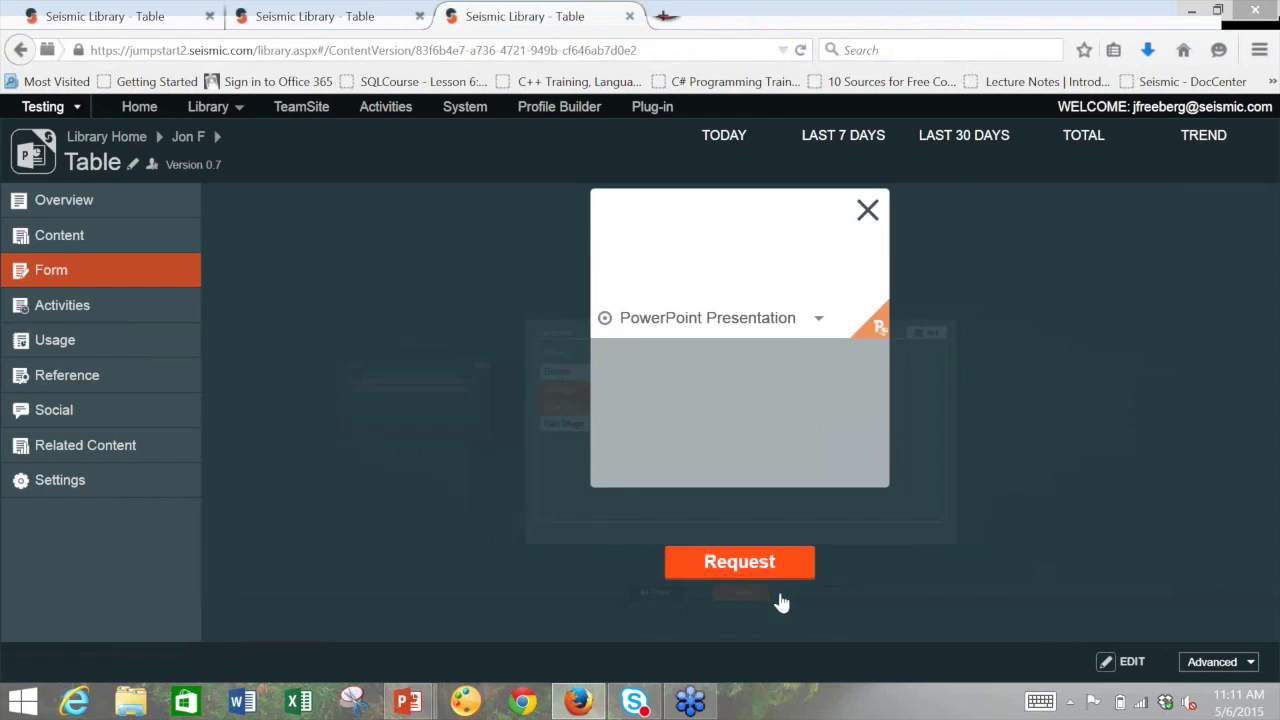
left_click(741, 571)
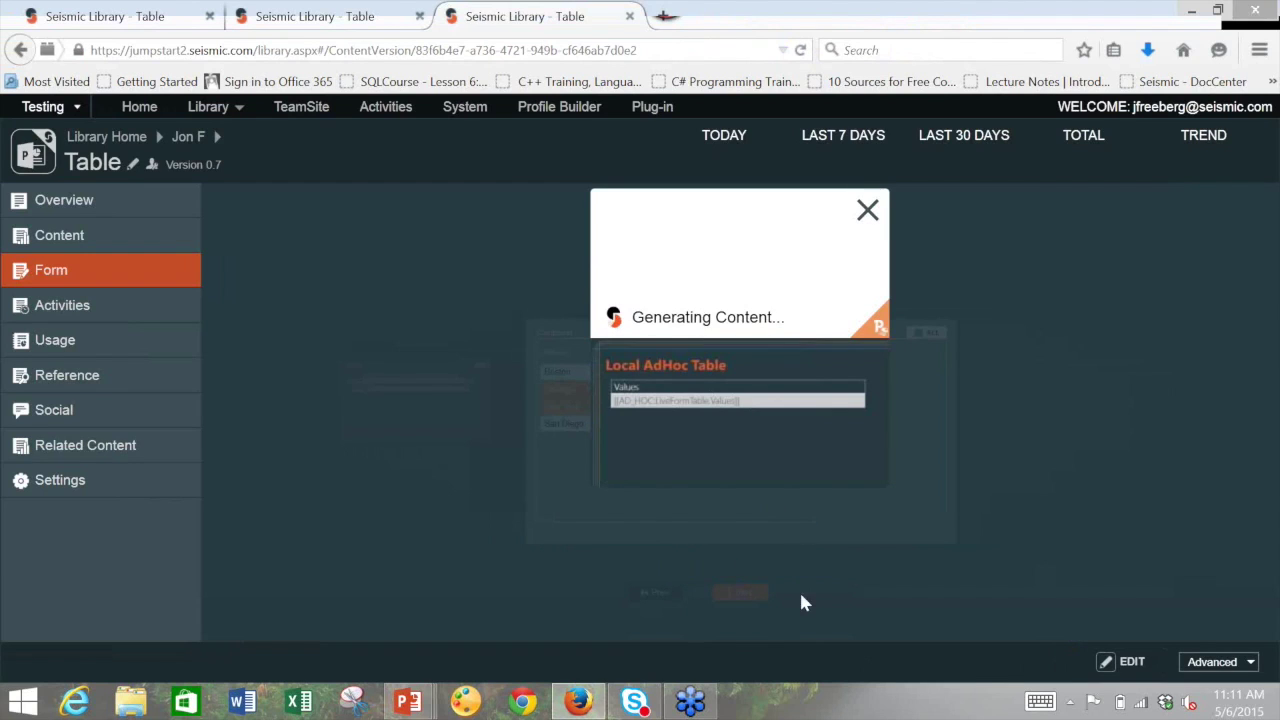
left_click(786, 563)
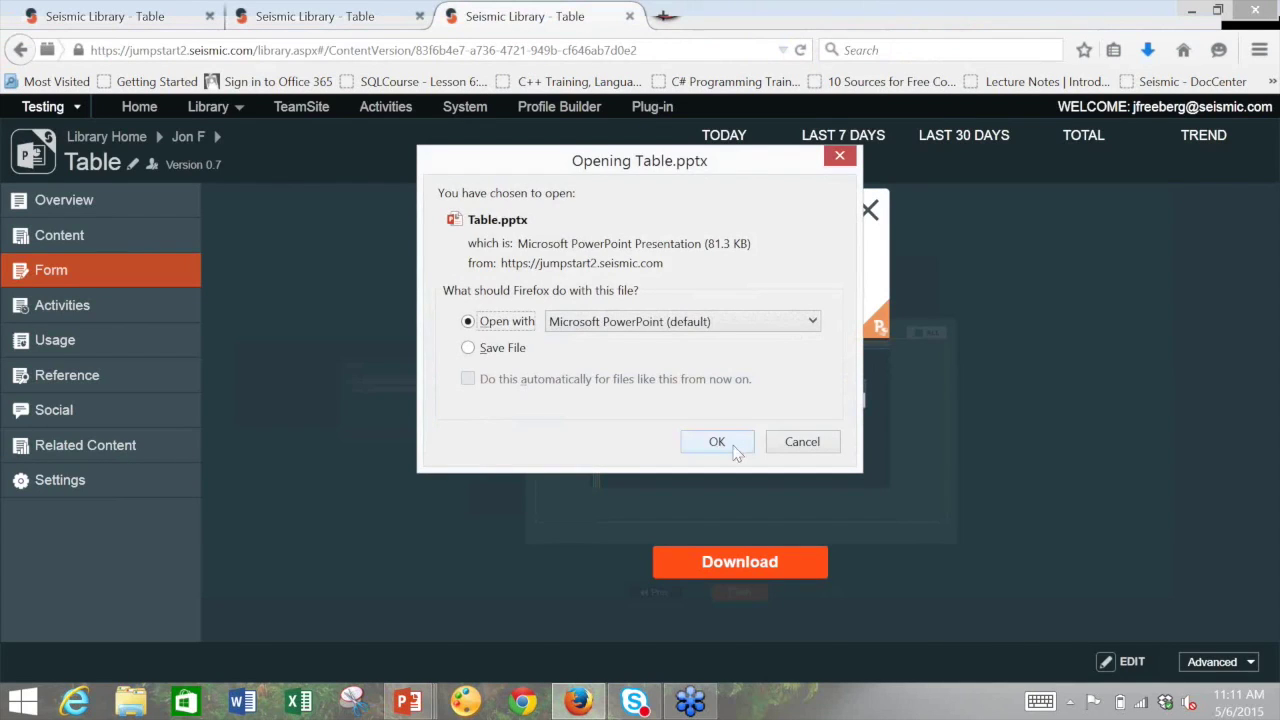
left_click(717, 444)
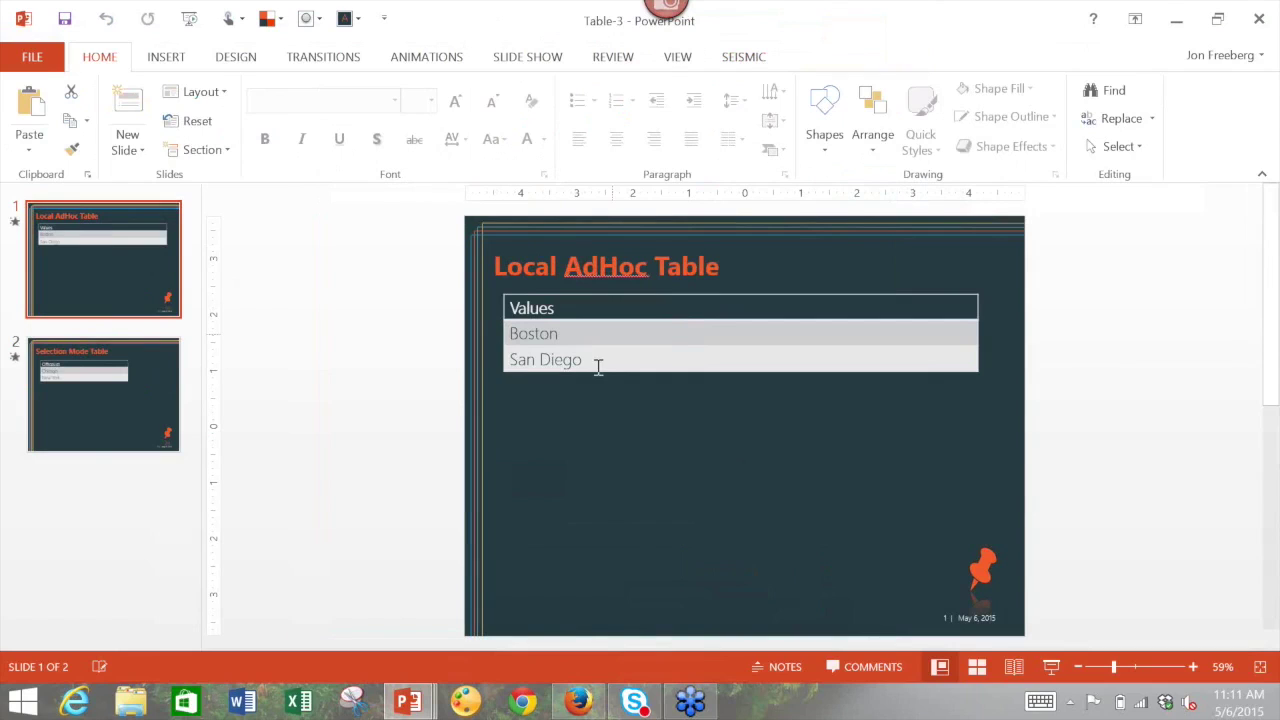
Go to slide 2 to confirm its OfficeList table lists Chicago and New York
left_click(66, 425)
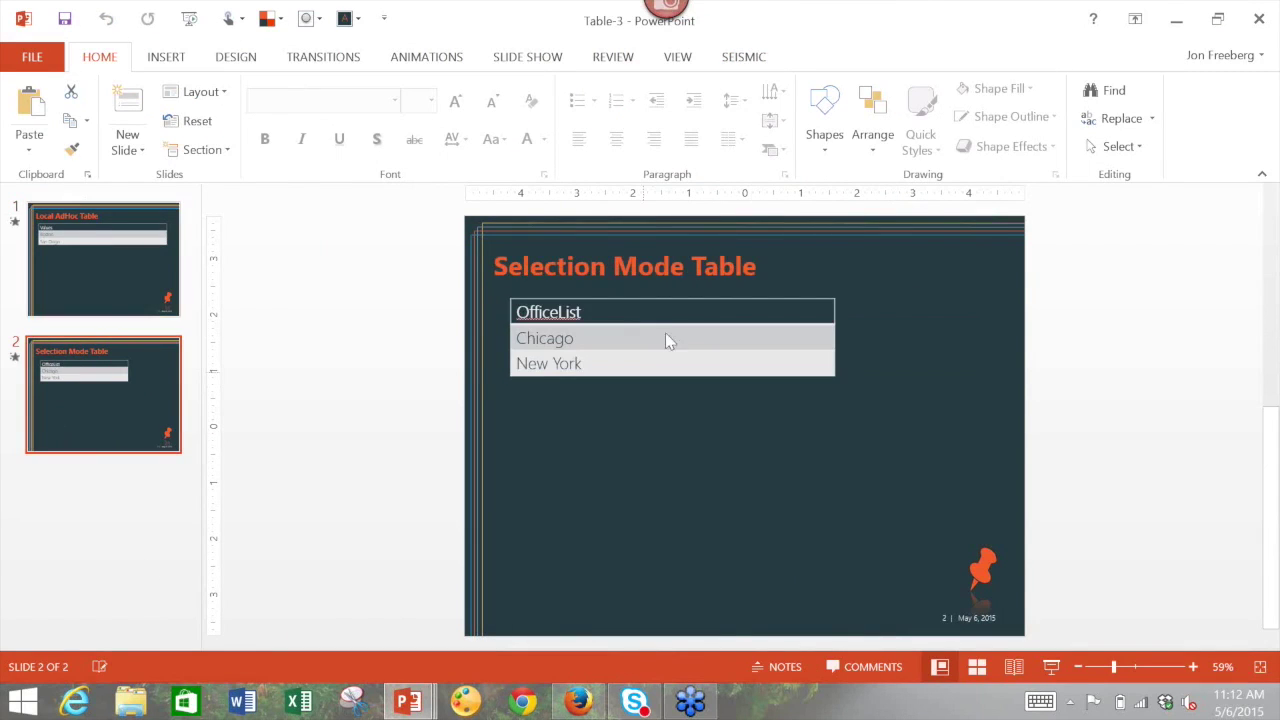
In Firefox, close the file-sent popup and step from the LiveFormTable page to the Container page
left_click(578, 702)
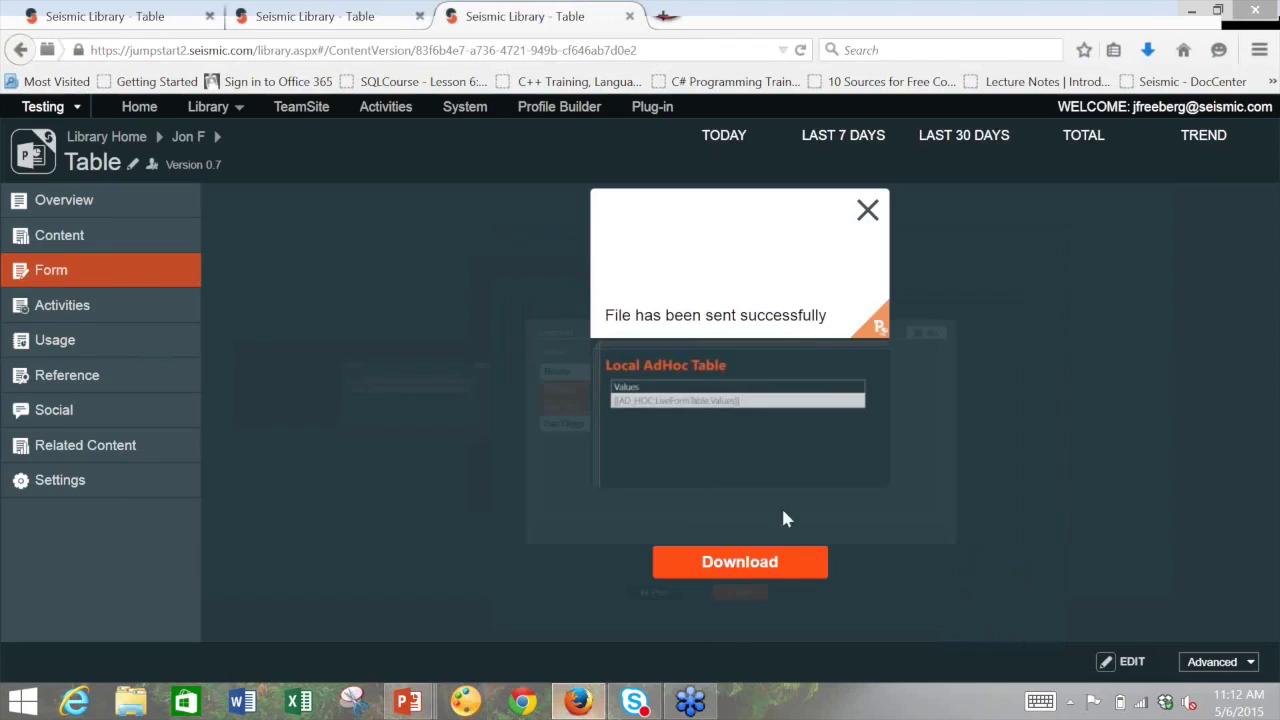
left_click(940, 193)
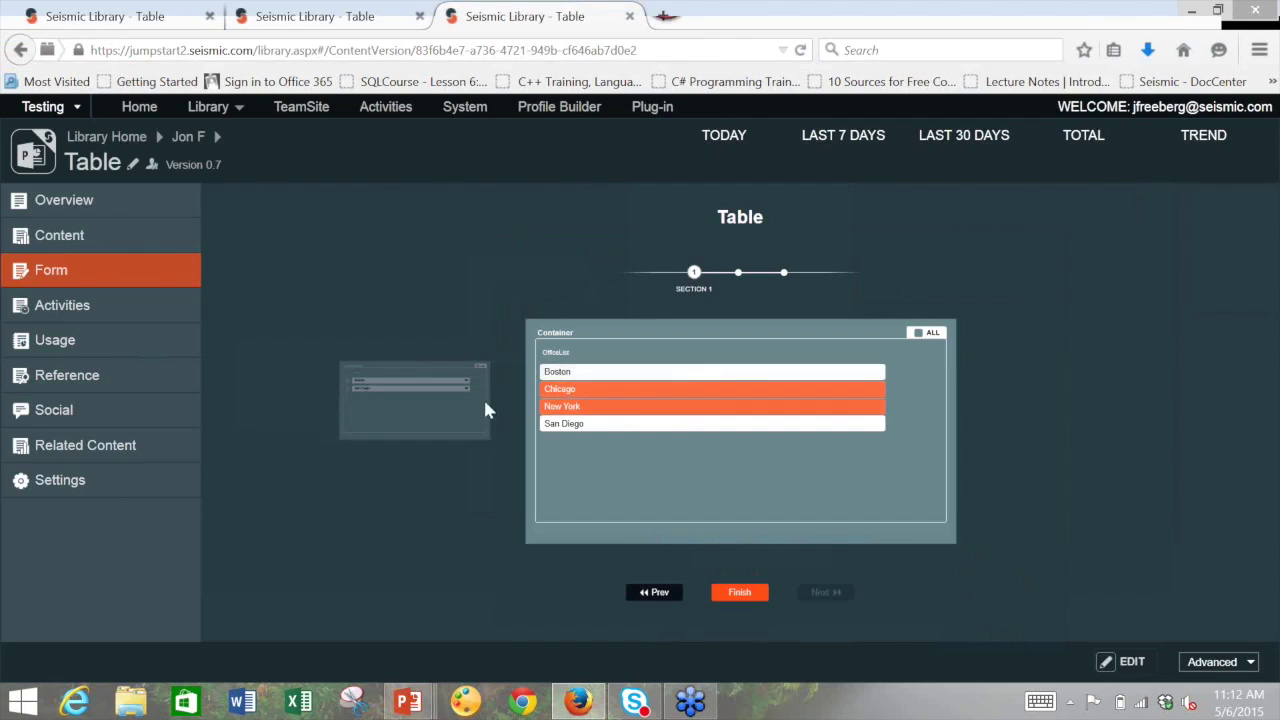
left_click(437, 407)
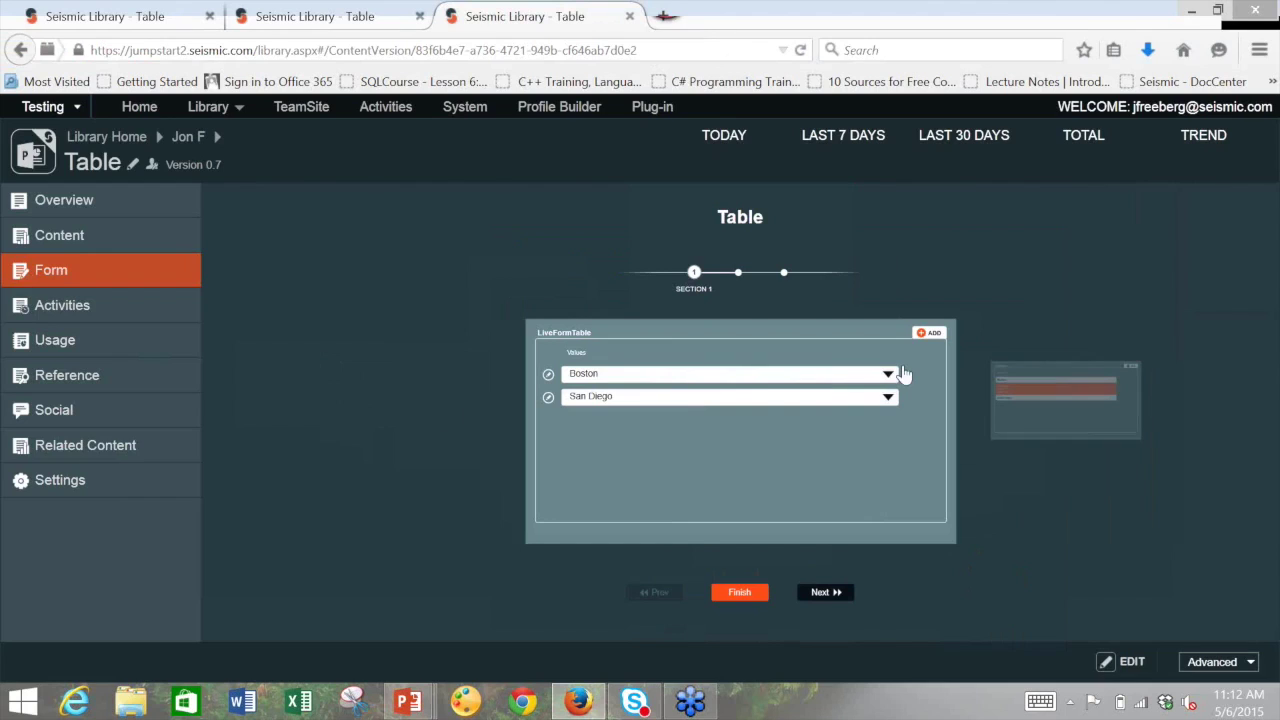
left_click(903, 373)
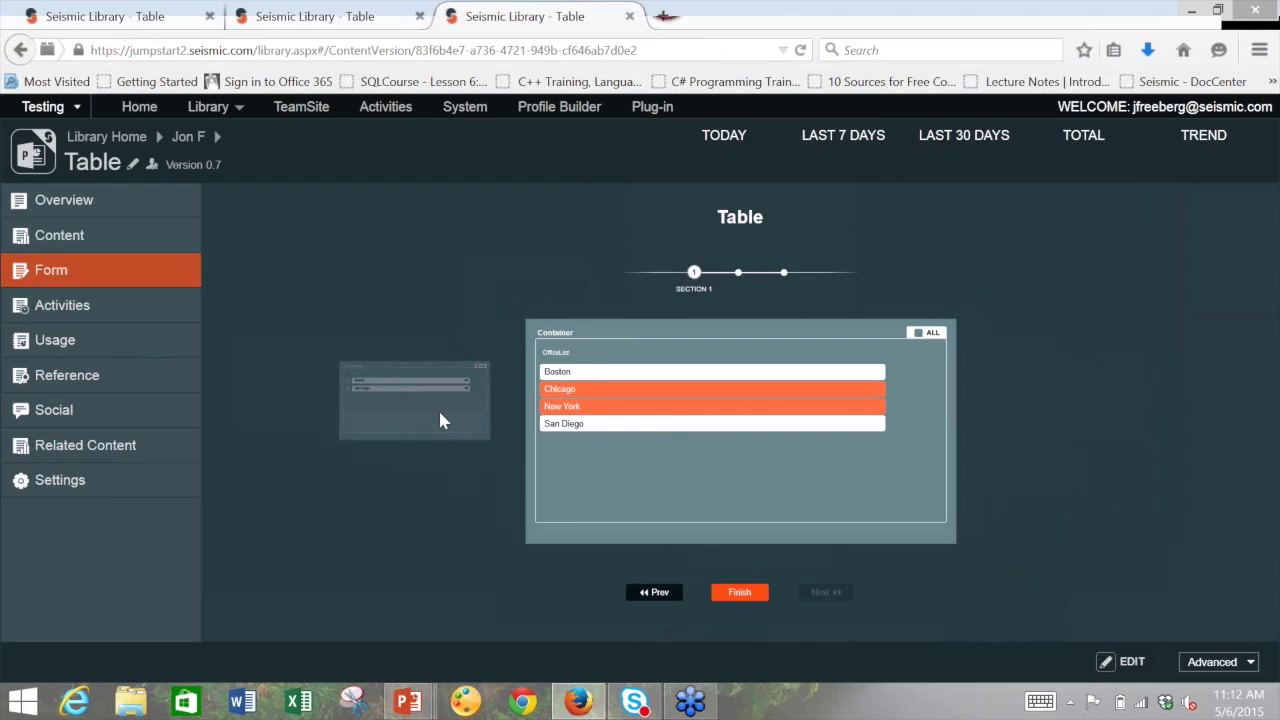
Change the LiveFormTable Values column's field type from dropdown to Textbox
left_click(440, 420)
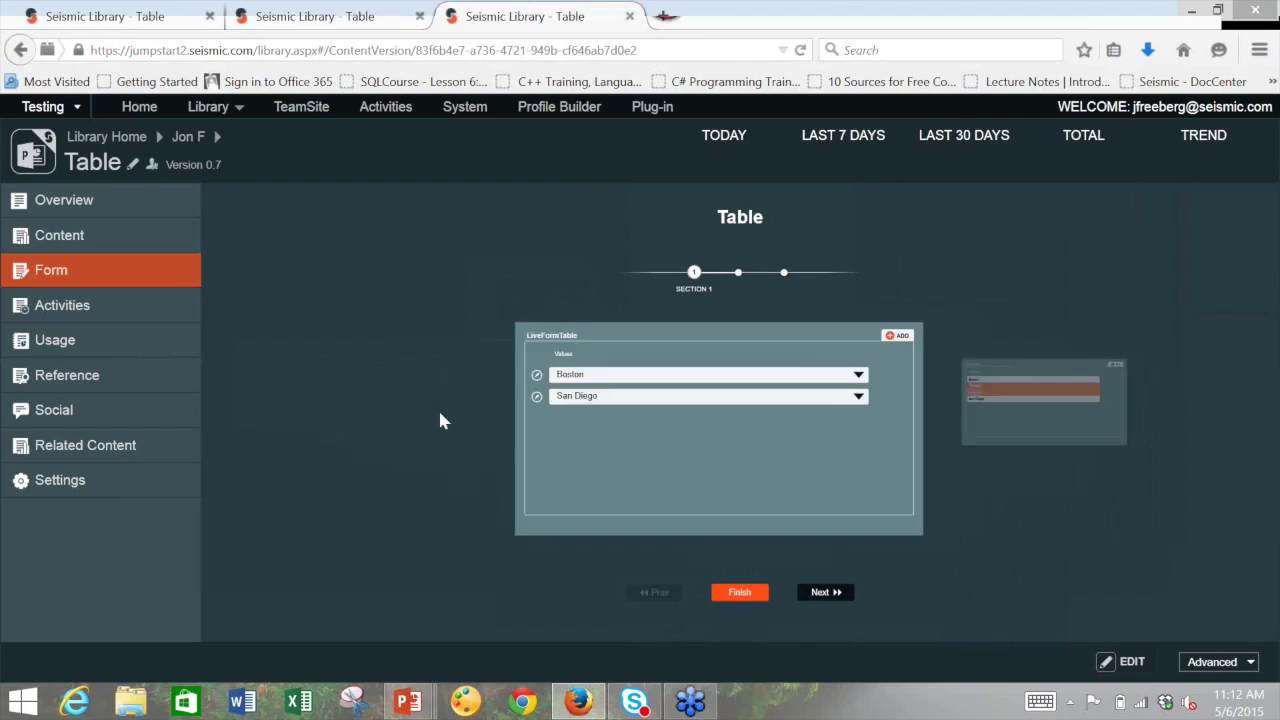
left_click(1124, 662)
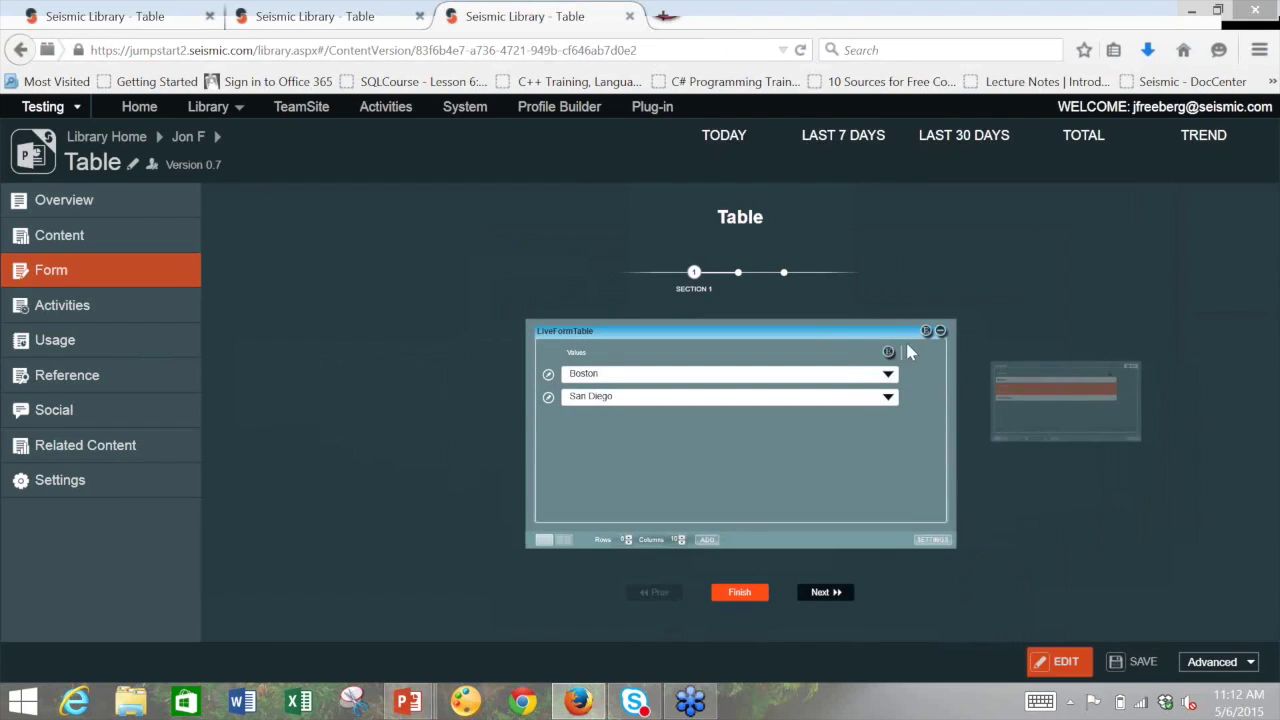
left_click(889, 353)
left_click(1025, 366)
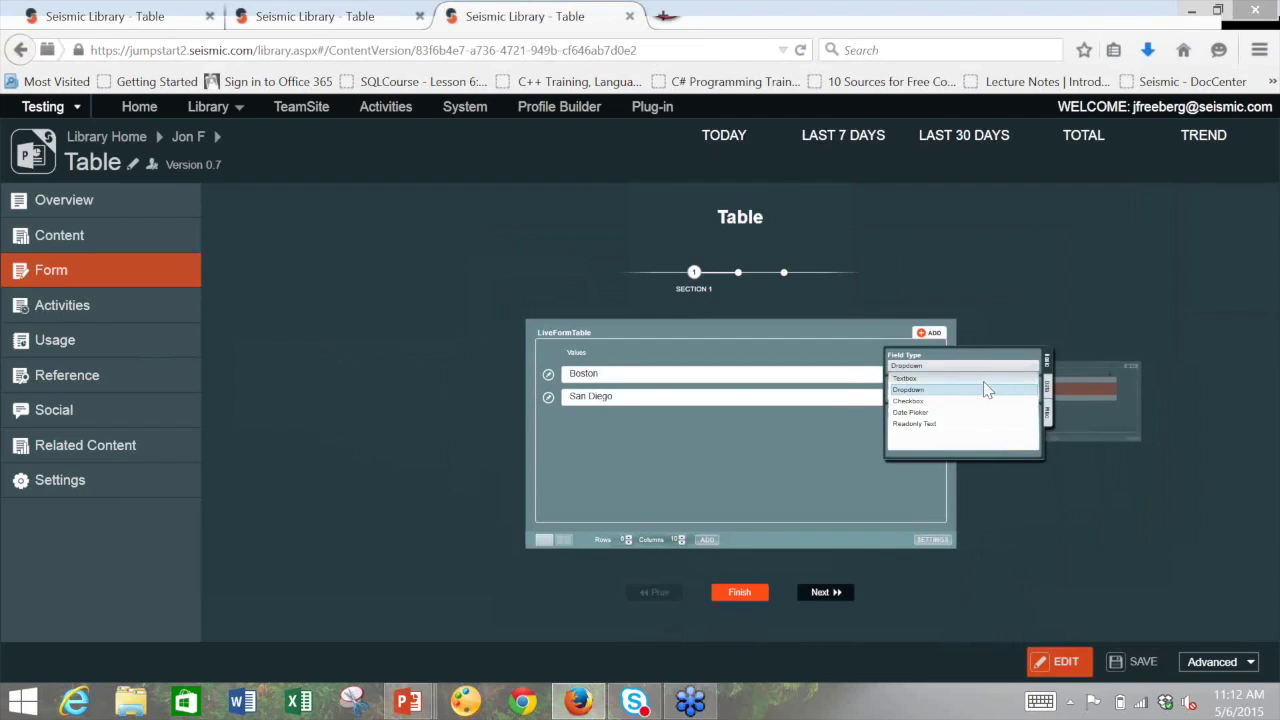
left_click(984, 380)
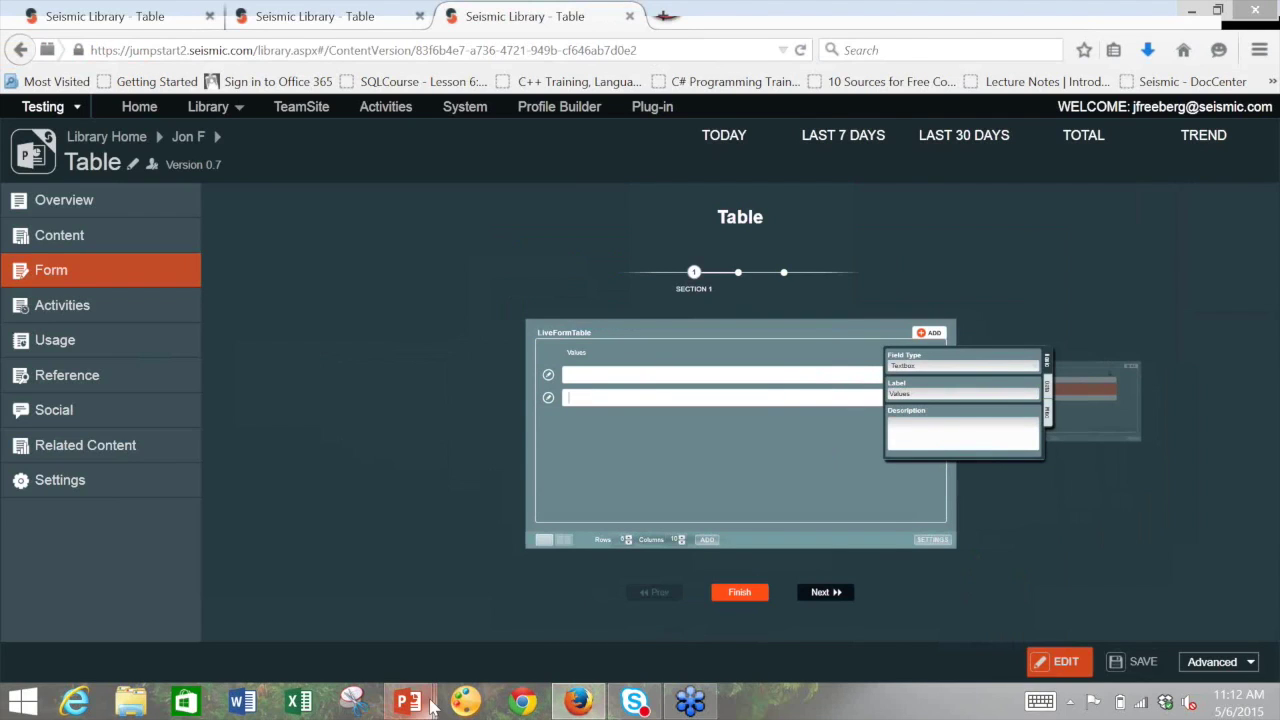
mouse_move(408, 702)
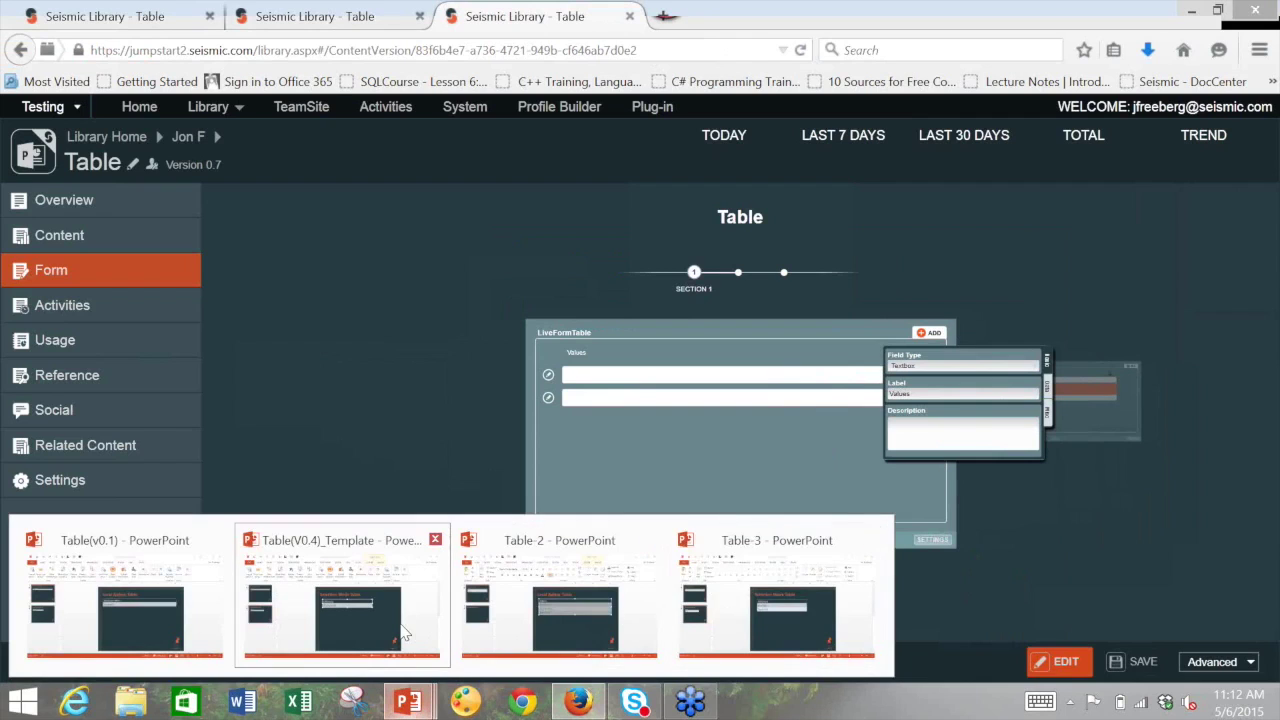
In the Table(V0.4)_Template deck's slide 1, show the Local variables and right-click Values
left_click(418, 632)
left_click(157, 246)
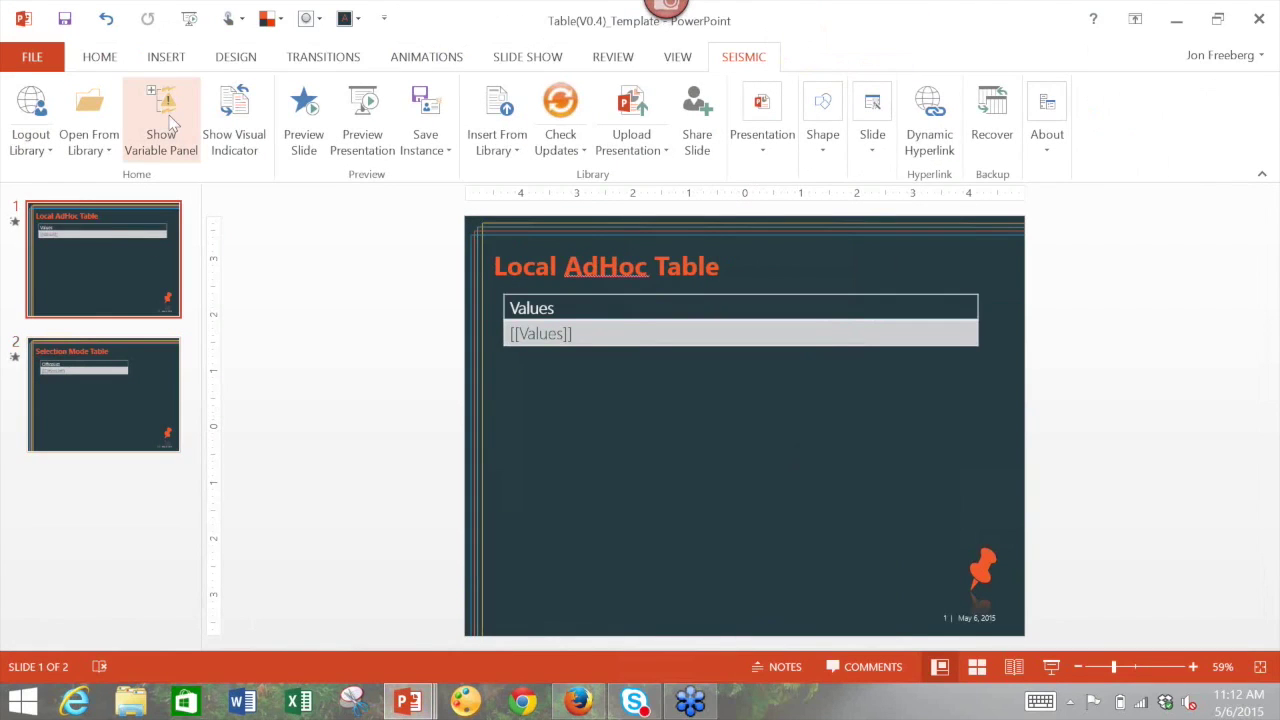
left_click(170, 120)
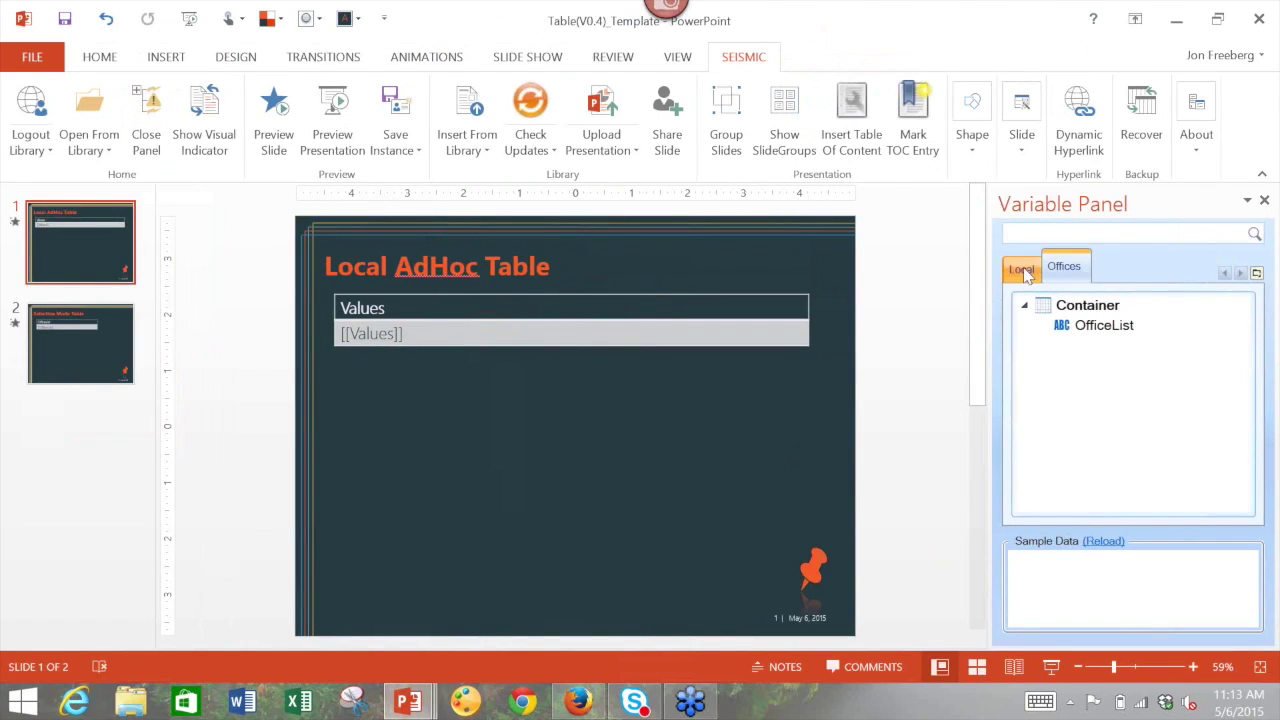
left_click(1024, 276)
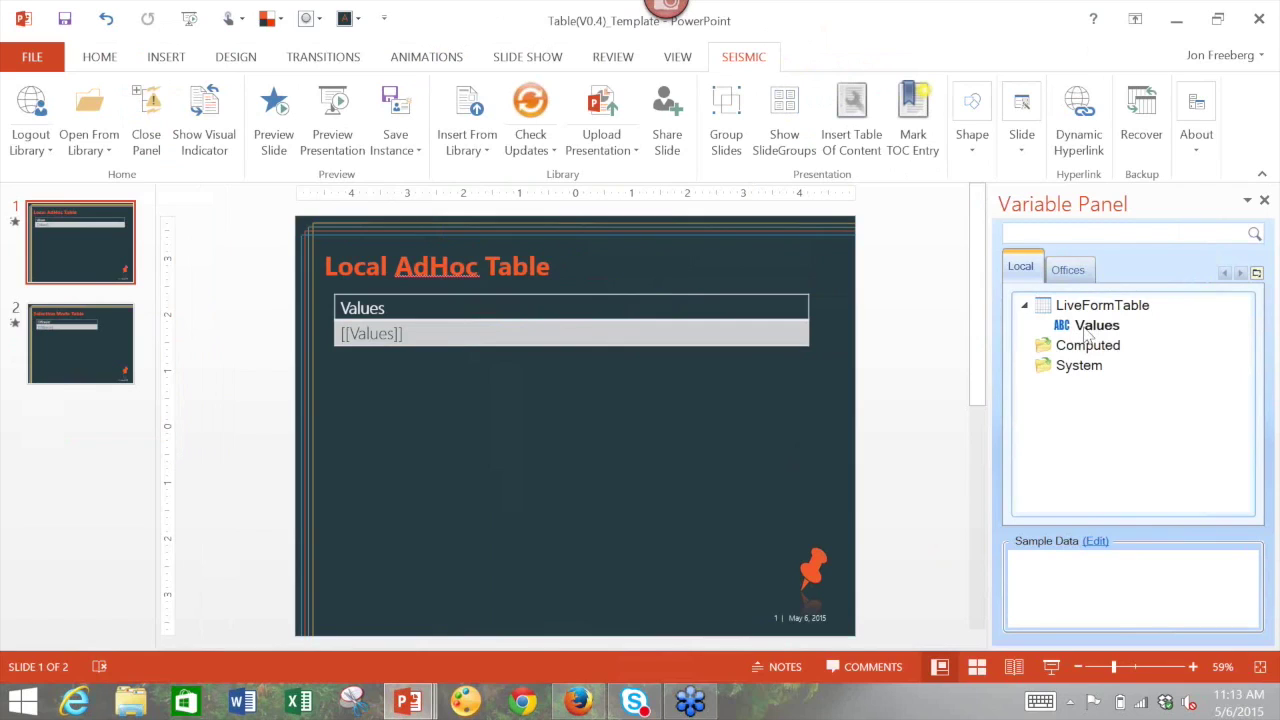
right_click(1085, 328)
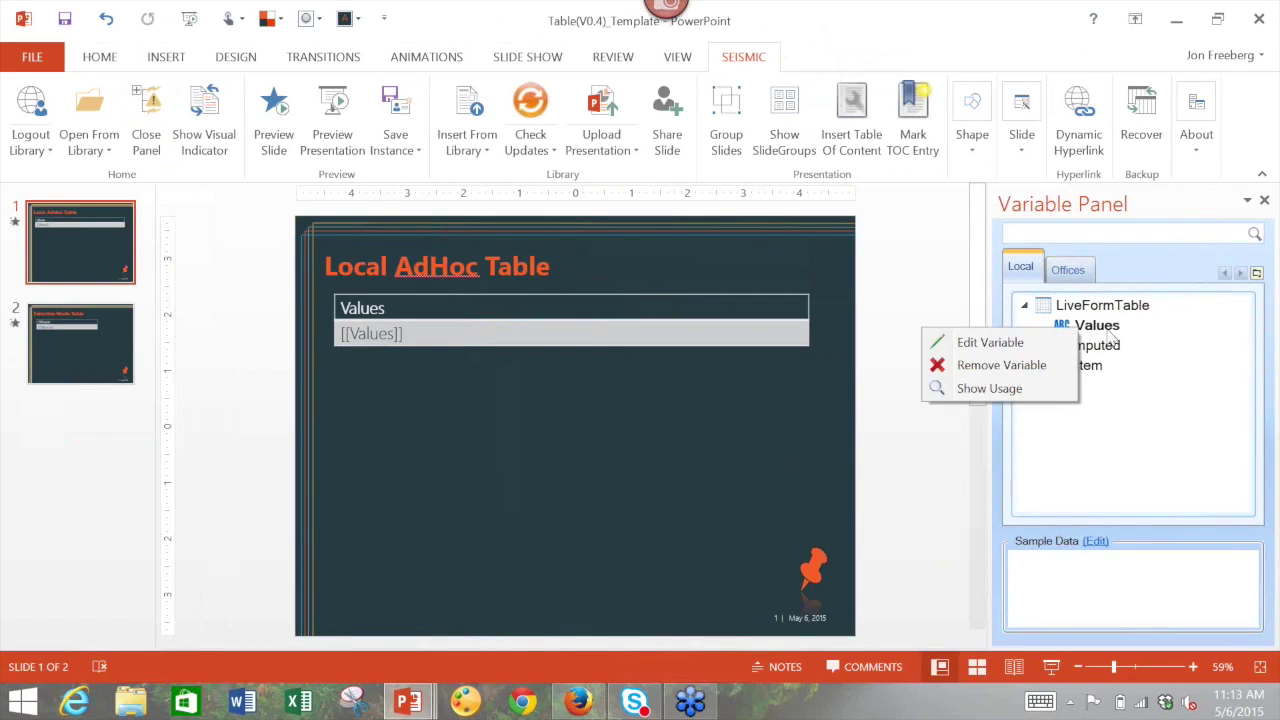
Edit the Values variable and change its type to INTEGER
left_click(1000, 343)
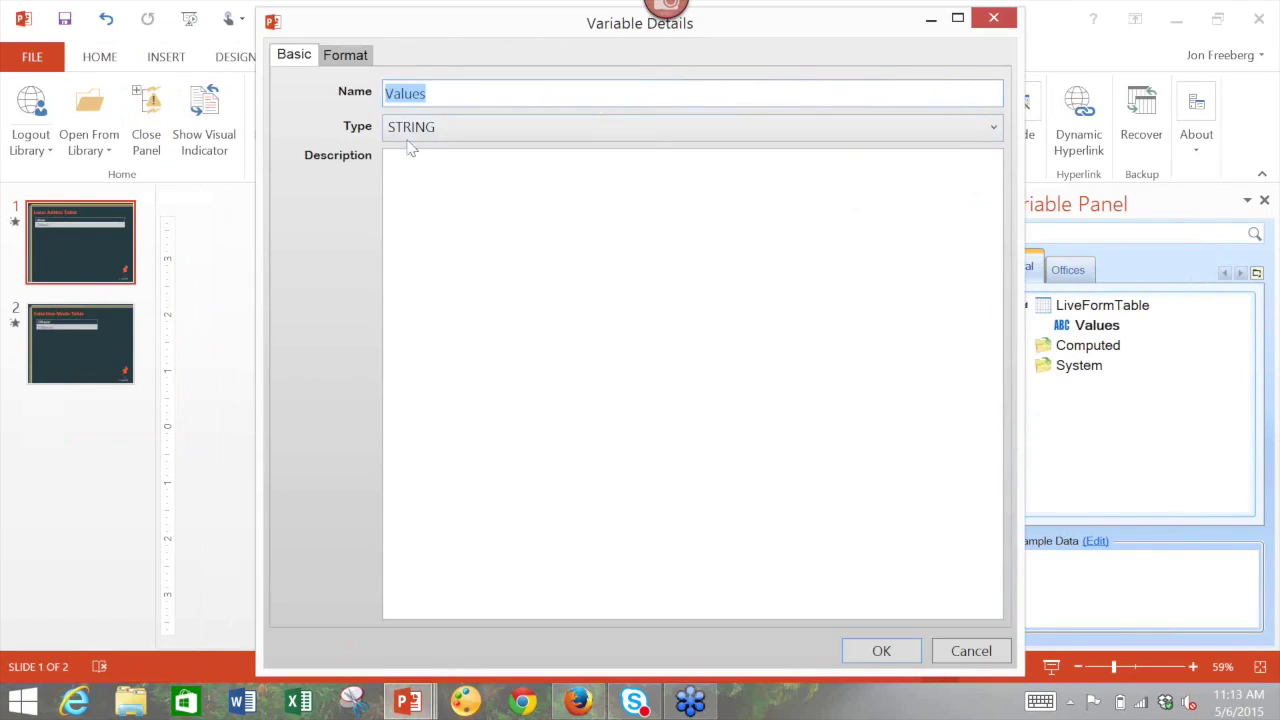
left_click(440, 130)
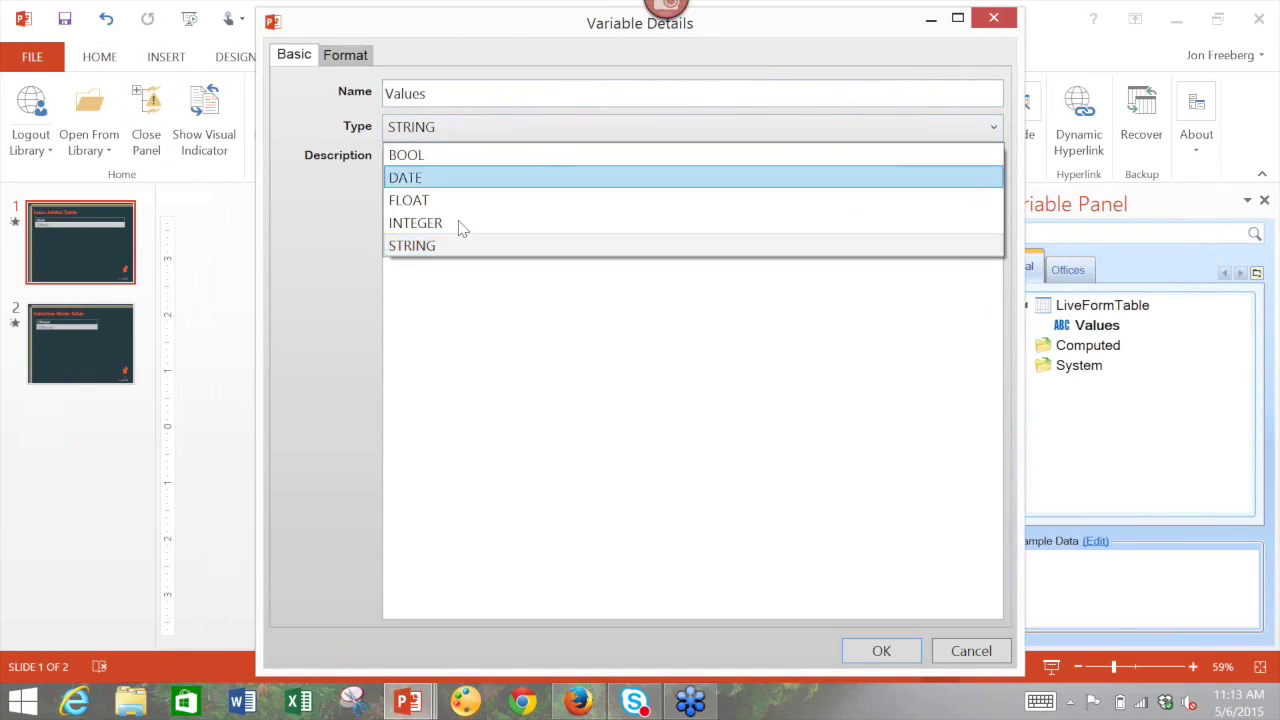
left_click(449, 223)
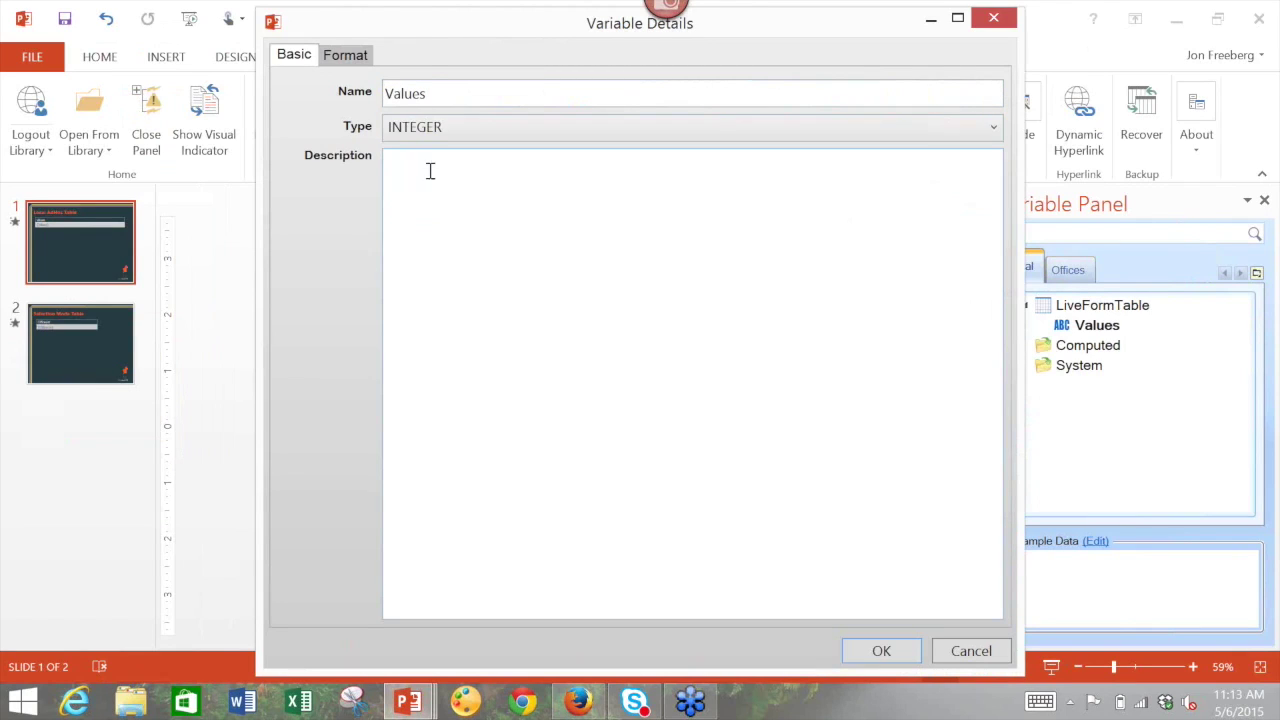
Format Values as Currency with 1 decimal place and the $ symbol, then close the details
left_click(345, 56)
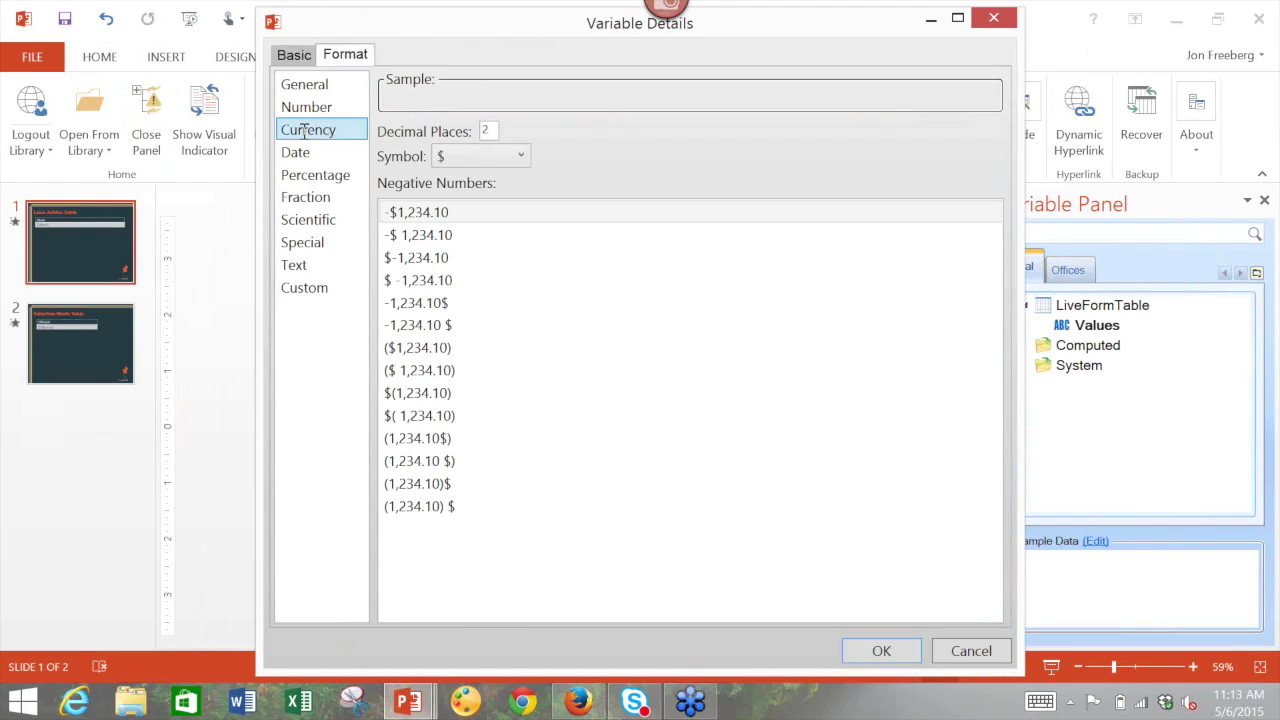
type("5")
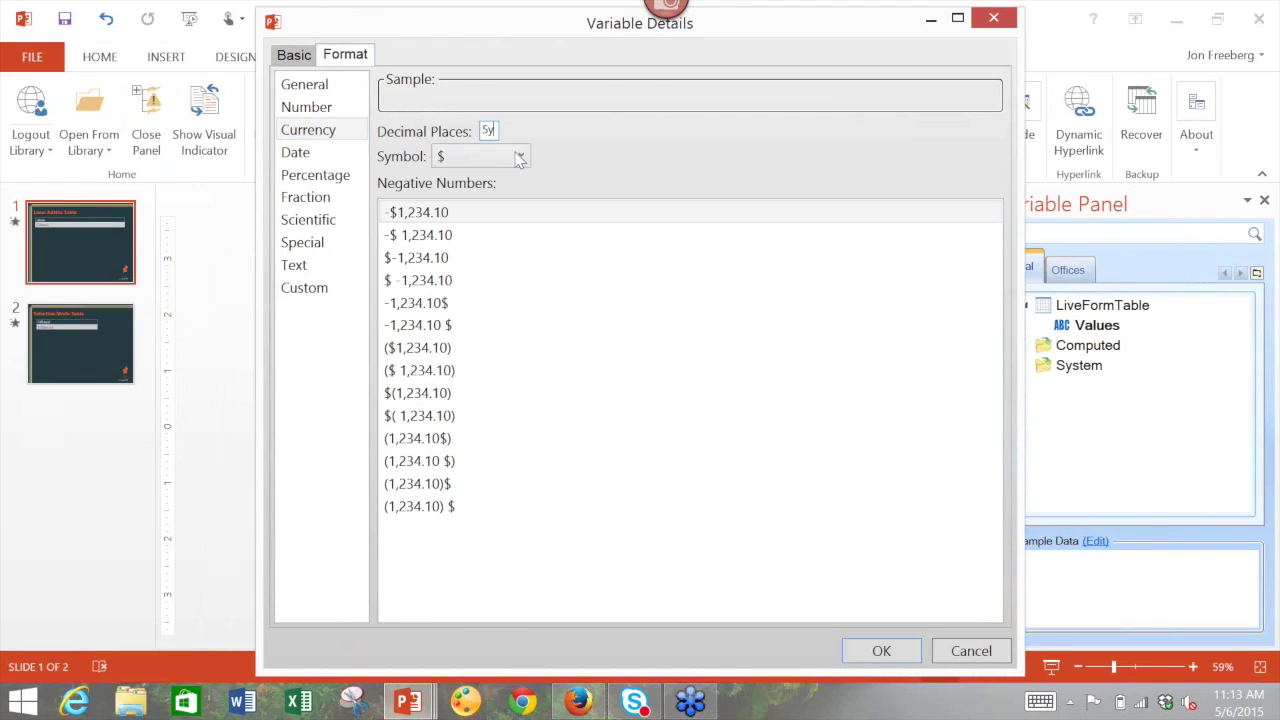
key("BackSpace")
type("1")
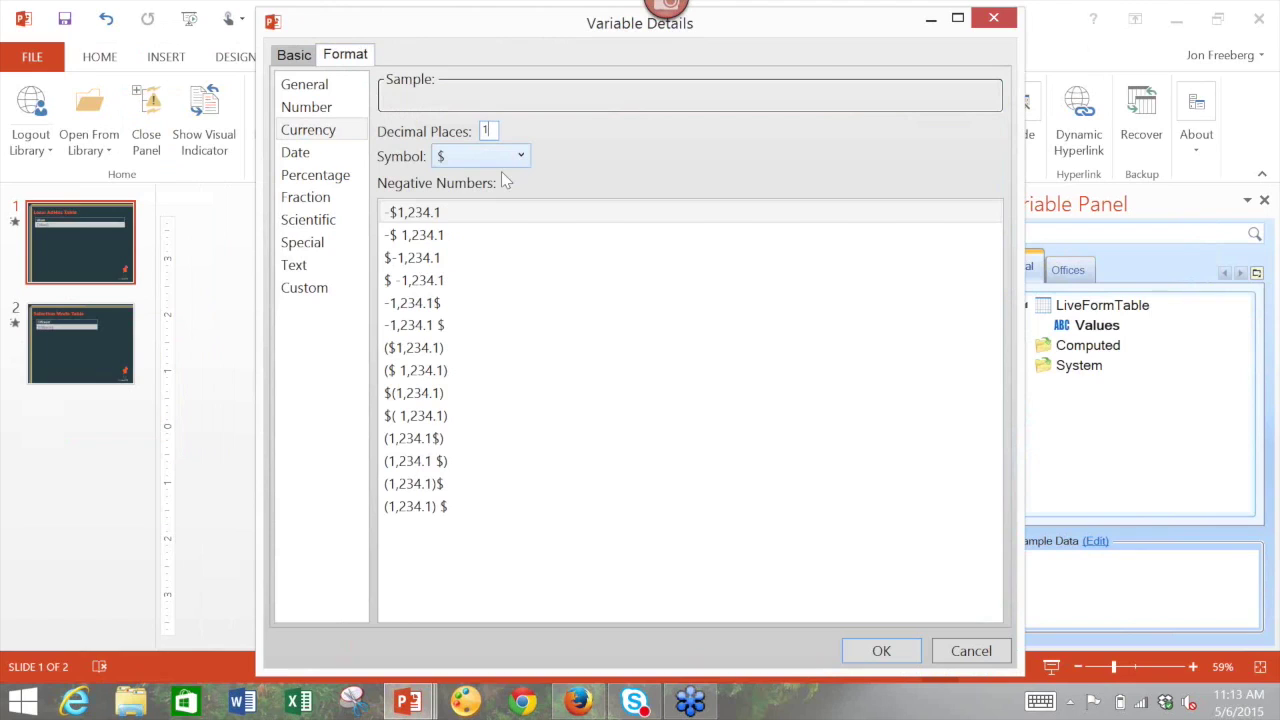
left_click(514, 166)
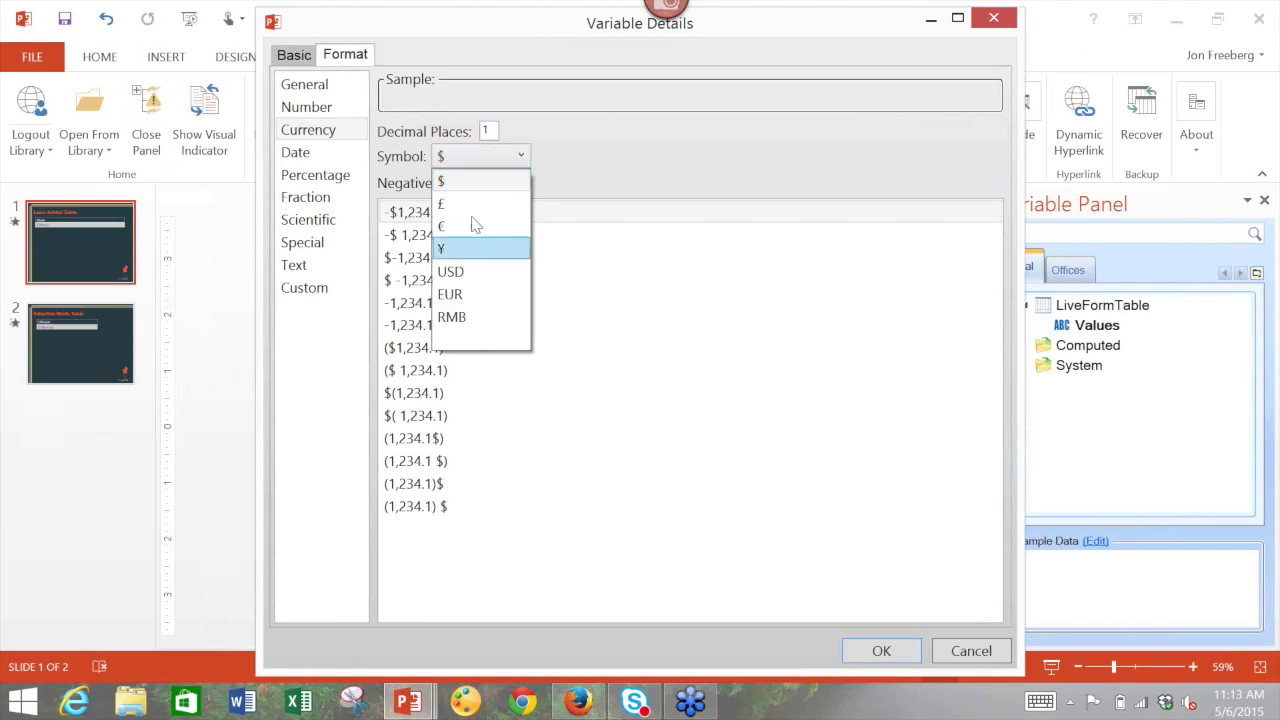
left_click(473, 177)
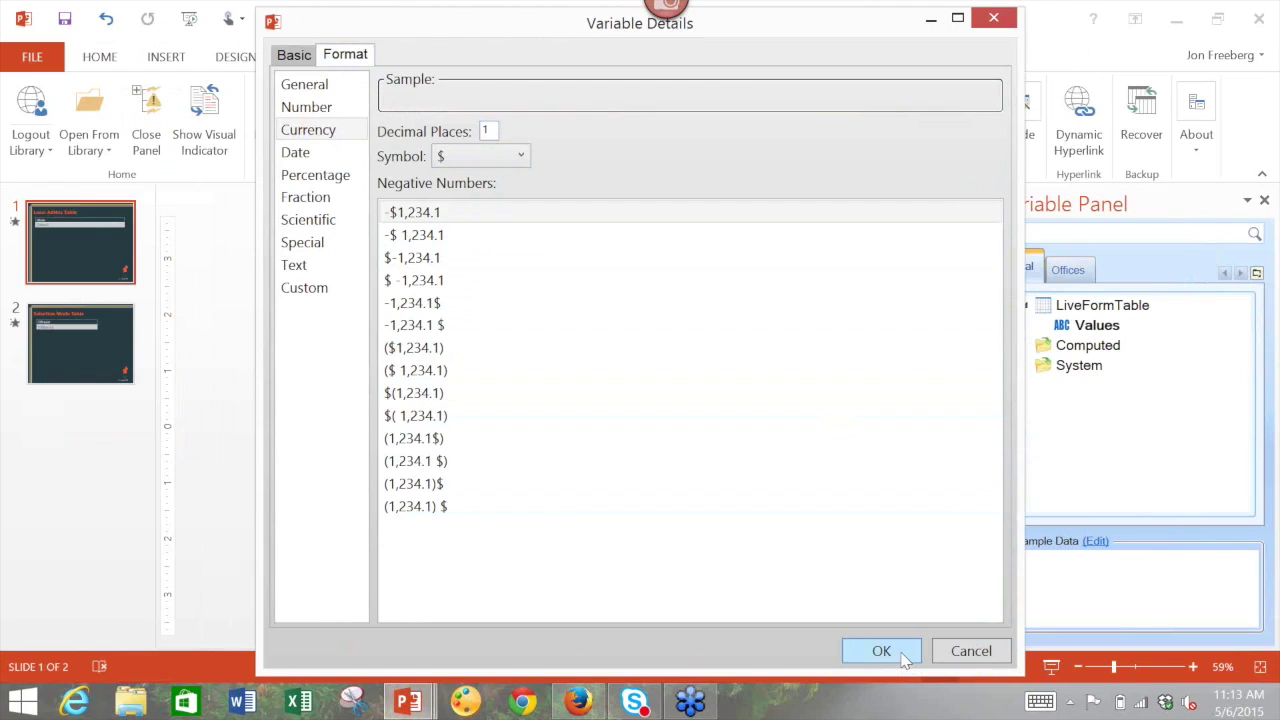
left_click(996, 650)
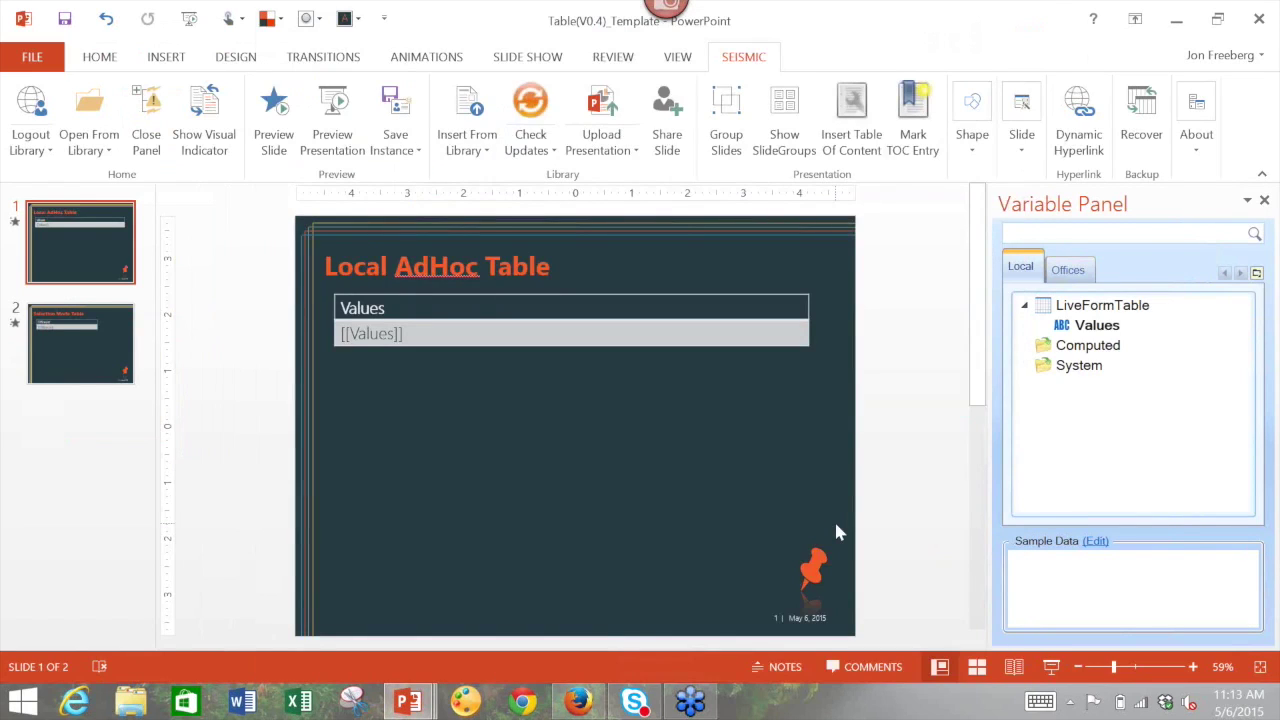